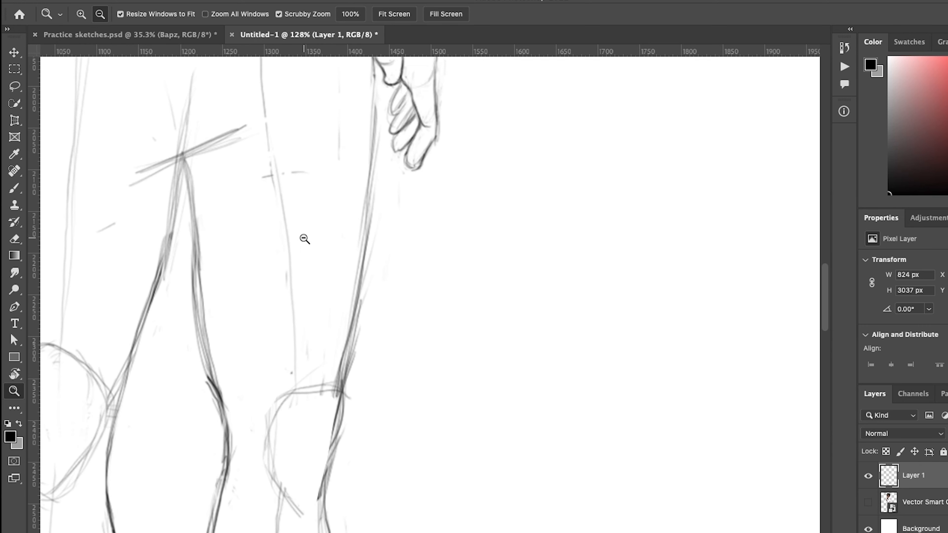
# - Lasso and delete three groups of stray pencil marks around the knee and legs
pyautogui.press('l')
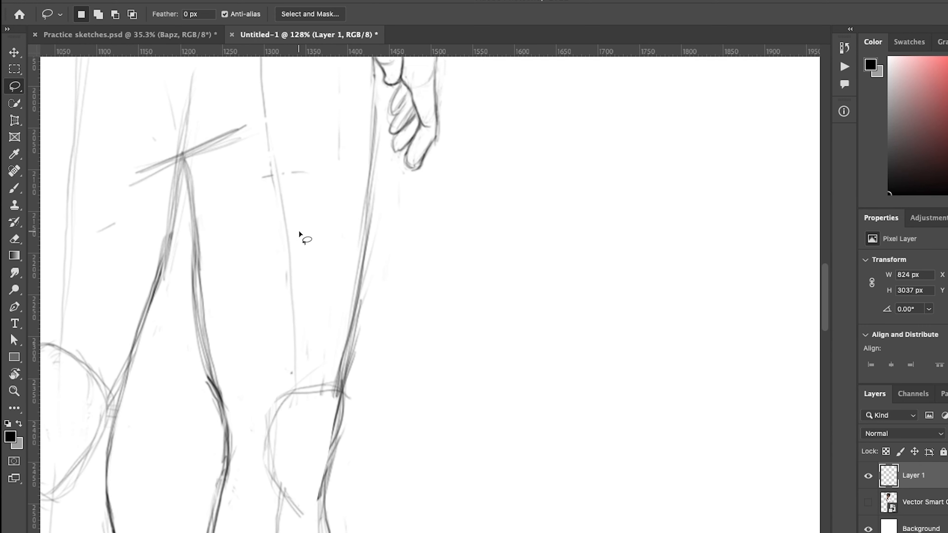
pyautogui.moveTo(301, 219); pyautogui.dragTo(349, 114)
pyautogui.moveTo(274, 164); pyautogui.dragTo(262, 146)
pyautogui.press('Delete')
pyautogui.moveTo(119, 205); pyautogui.dragTo(127, 209)
pyautogui.press('Delete')
pyautogui.moveTo(159, 94)
pyautogui.mouseDown()
pyautogui.moveTo(148, 153)
pyautogui.moveTo(166, 97)
pyautogui.mouseUp()
pyautogui.press('Delete')
# - Remove the dark marks at the left knee and the faint calf lines, then deselect
pyautogui.moveTo(311, 279); pyautogui.dragTo(321, 244)
pyautogui.moveTo(191, 334)
pyautogui.mouseDown()
pyautogui.moveTo(462, 184)
pyautogui.moveTo(500, 206)
pyautogui.mouseUp()
pyautogui.moveTo(415, 227); pyautogui.dragTo(384, 195)
pyautogui.moveTo(417, 269); pyautogui.dragTo(417, 206)
pyautogui.press('Delete')
pyautogui.moveTo(434, 286)
pyautogui.mouseDown()
pyautogui.moveTo(343, 269)
pyautogui.moveTo(279, 194)
pyautogui.mouseUp()
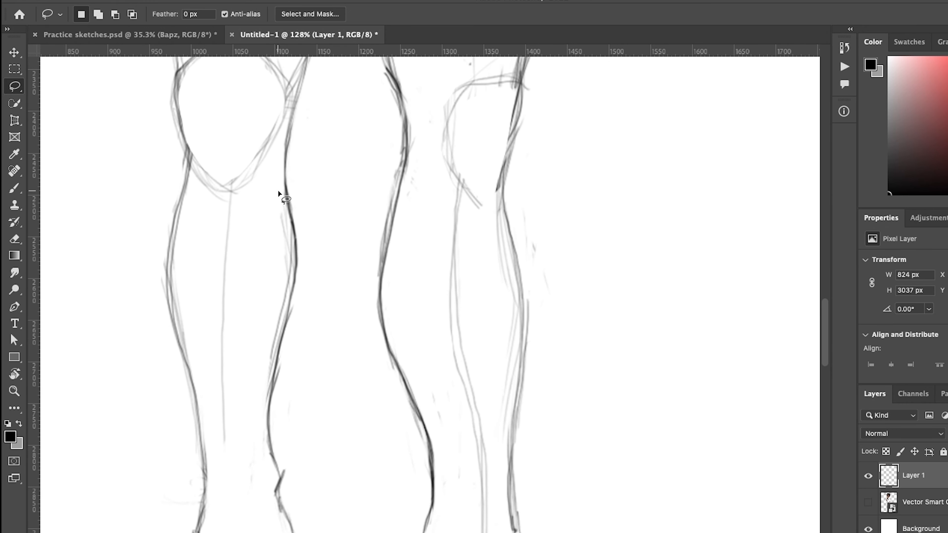
pyautogui.moveTo(276, 360)
pyautogui.mouseDown()
pyautogui.moveTo(264, 288)
pyautogui.moveTo(278, 176)
pyautogui.mouseUp()
pyautogui.press('Delete')
pyautogui.press('super+d')
# - Zoom out over the figure and erase the faint double leg lines
pyautogui.moveTo(388, 239); pyautogui.dragTo(347, 246)
pyautogui.moveTo(467, 356); pyautogui.dragTo(424, 448)
pyautogui.scroll(6, 413, 434)
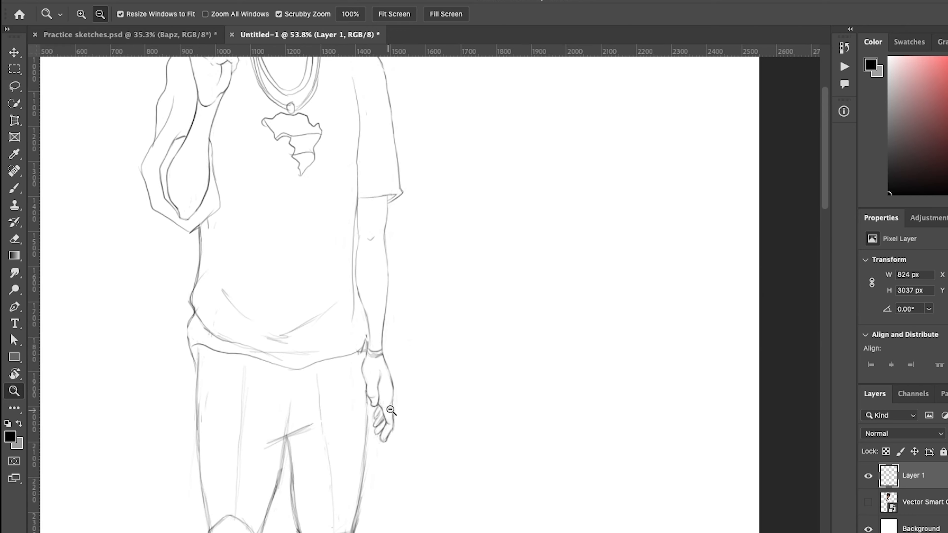
pyautogui.scroll(3, 428, 387)
pyautogui.moveTo(400, 366); pyautogui.dragTo(394, 364)
pyautogui.moveTo(432, 283); pyautogui.dragTo(414, 467)
pyautogui.moveTo(431, 288)
pyautogui.mouseDown()
pyautogui.moveTo(425, 362)
pyautogui.moveTo(417, 317)
pyautogui.mouseUp()
pyautogui.press('b')
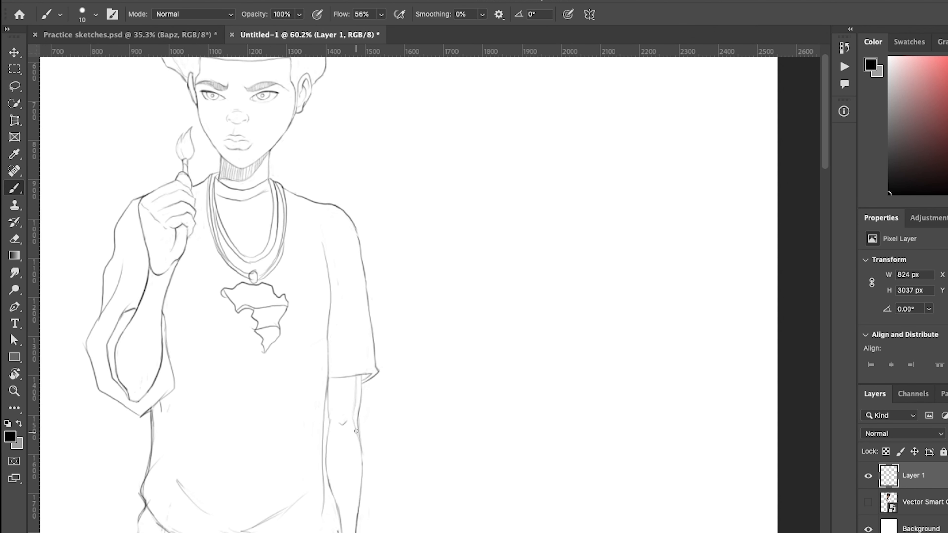
pyautogui.scroll(8, 378, 405)
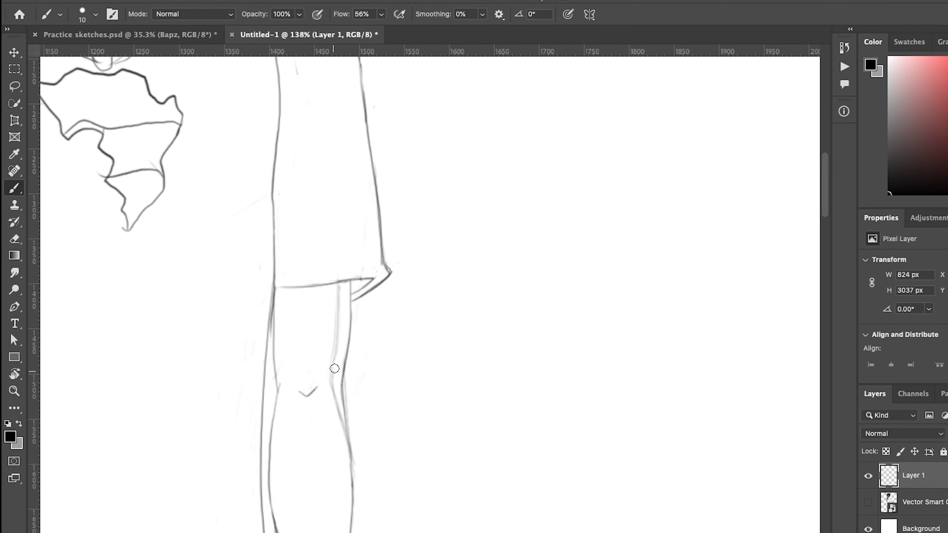
pyautogui.press('e')
pyautogui.moveTo(348, 314)
pyautogui.mouseDown()
pyautogui.moveTo(338, 328)
pyautogui.moveTo(345, 424)
pyautogui.moveTo(318, 387)
pyautogui.moveTo(331, 381)
pyautogui.moveTo(336, 286)
pyautogui.moveTo(417, 360)
pyautogui.moveTo(383, 345)
pyautogui.moveTo(364, 290)
pyautogui.mouseUp()
# - Zoom in on the shoe and erase part of its outline, the lace loop and stray lines
pyautogui.press('b')
pyautogui.press('z')
pyautogui.moveTo(293, 285); pyautogui.dragTo(357, 369)
pyautogui.press('e')
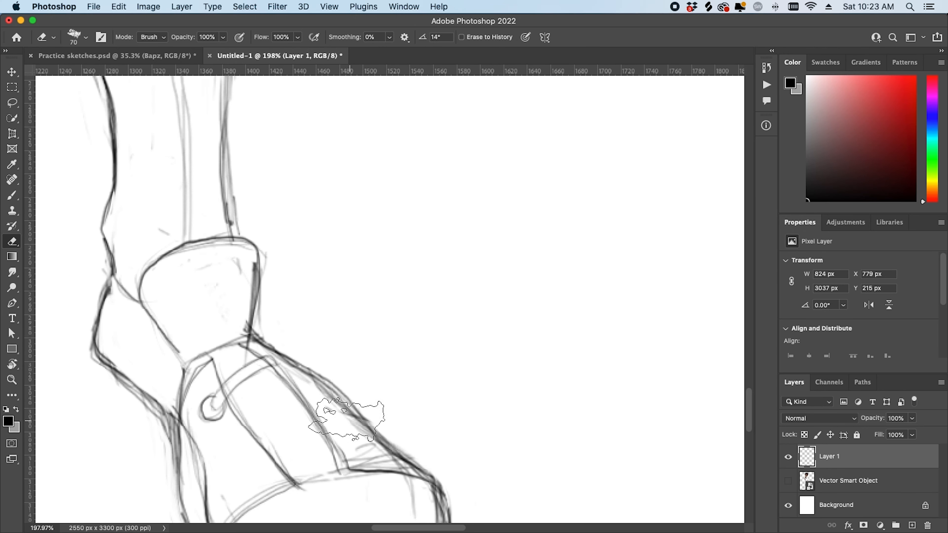
pyautogui.moveTo(337, 422); pyautogui.dragTo(307, 405)
pyautogui.press('z')
pyautogui.moveTo(352, 356)
pyautogui.mouseDown()
pyautogui.moveTo(333, 409)
pyautogui.moveTo(374, 407)
pyautogui.mouseUp()
pyautogui.press('e')
pyautogui.moveTo(211, 392)
pyautogui.mouseDown()
pyautogui.moveTo(250, 366)
pyautogui.moveTo(233, 400)
pyautogui.mouseUp()
pyautogui.moveTo(323, 463); pyautogui.dragTo(311, 480)
# - Redraw a lace line and a tongue line on the shoe with the brush
pyautogui.press('b')
pyautogui.moveTo(218, 357)
pyautogui.mouseDown()
pyautogui.moveTo(258, 431)
pyautogui.moveTo(191, 394)
pyautogui.mouseUp()
pyautogui.moveTo(247, 352); pyautogui.dragTo(341, 456)
pyautogui.press('e')
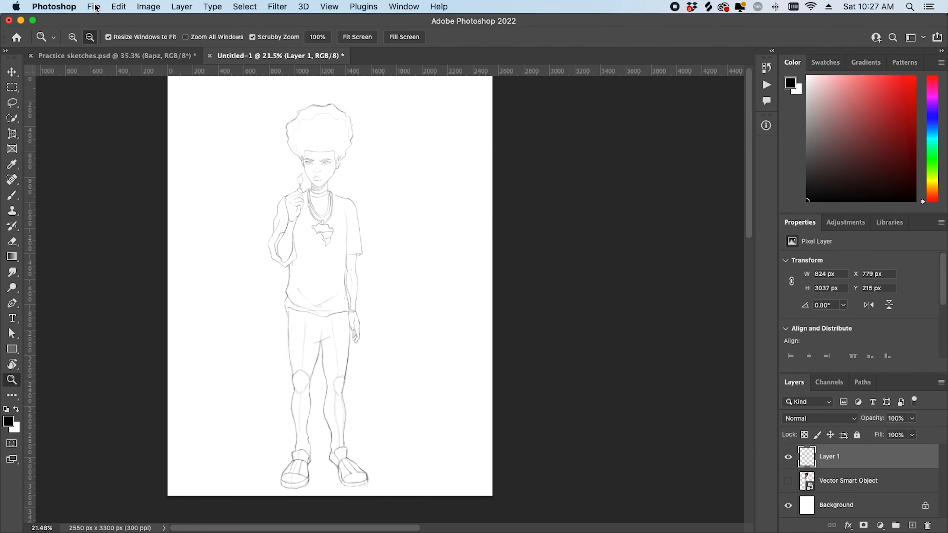
# - Save the sketch as a new file, creating a 'The Other Side of Paradise' folder in DIGITAL ART
pyautogui.click(94, 5)
pyautogui.click(141, 145)
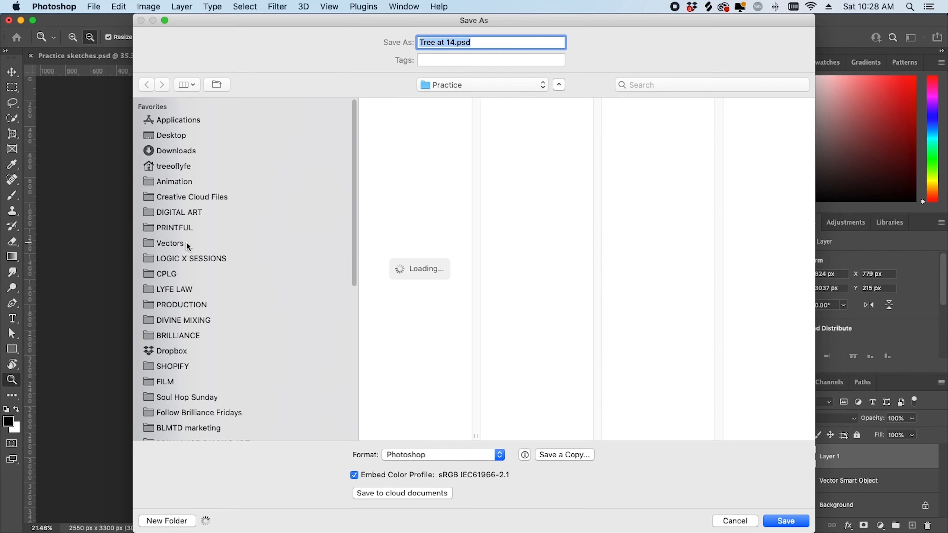
pyautogui.click(175, 243)
pyautogui.click(178, 212)
pyautogui.click(165, 521)
pyautogui.write('The Other Side of Paradise')
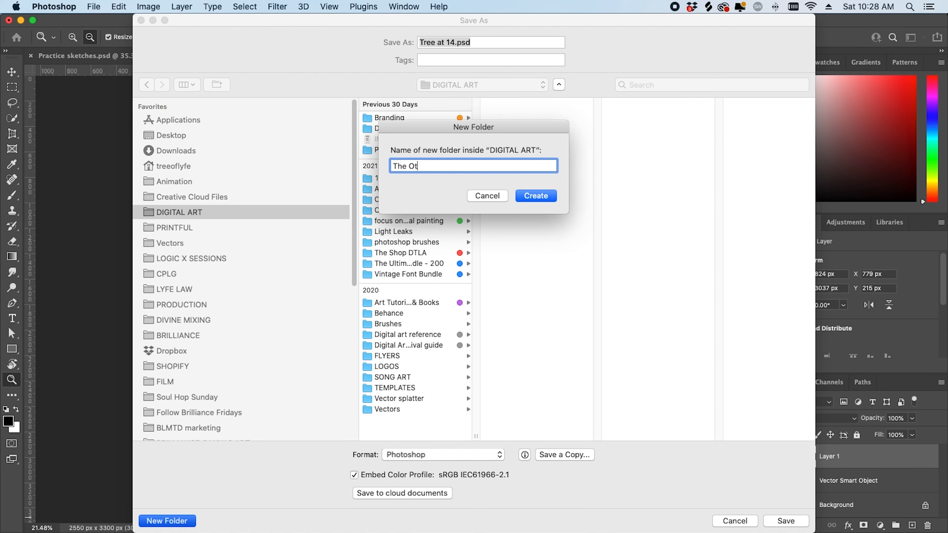
pyautogui.press('Return')
pyautogui.click(166, 521)
pyautogui.write('1')
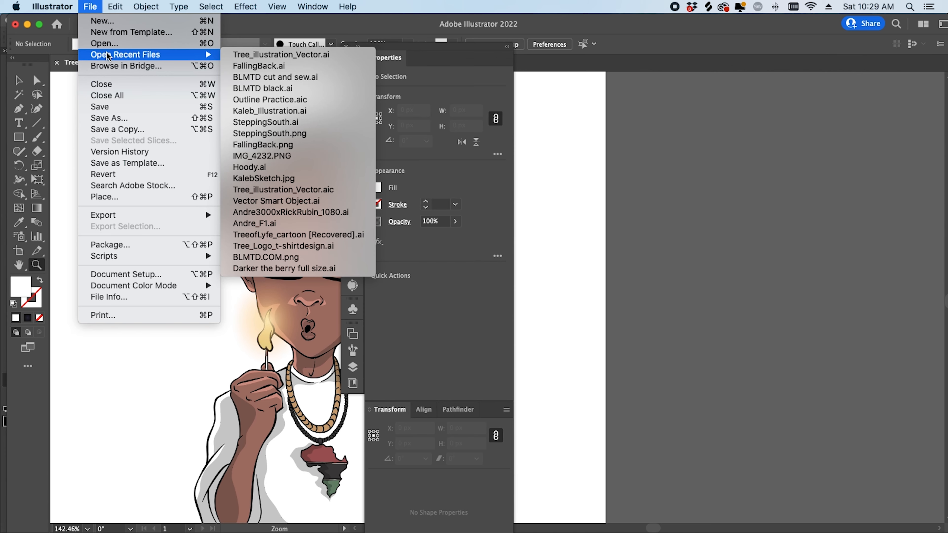
# - Open Treeat14.jpg in Illustrator from DIGITAL ART > The Other Side of Paradise > 14 yr old Tree
pyautogui.click(321, 59)
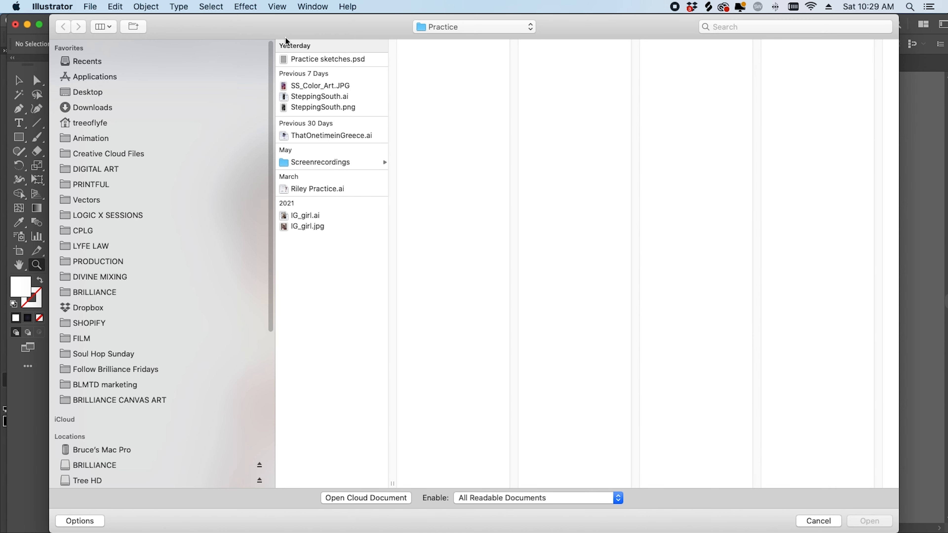
pyautogui.click(104, 171)
pyautogui.click(336, 60)
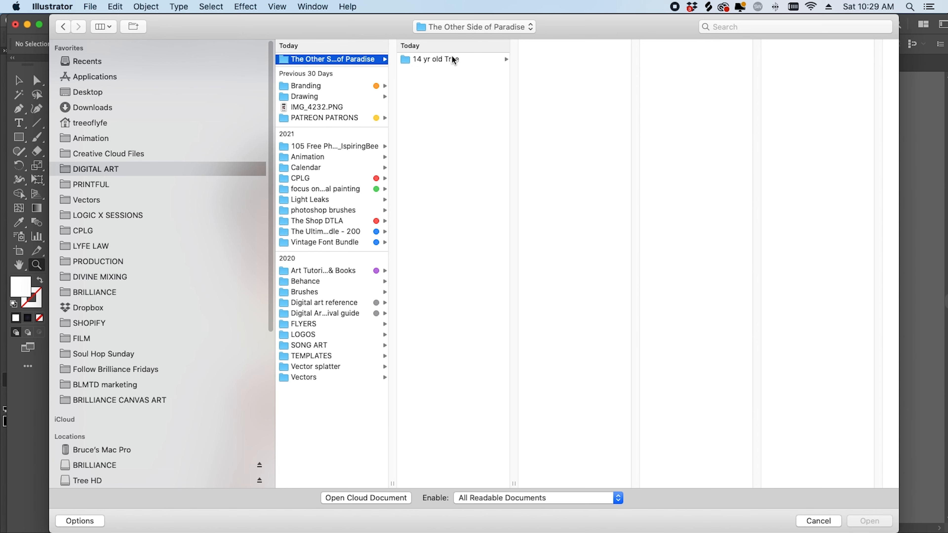
pyautogui.click(463, 59)
pyautogui.click(575, 61)
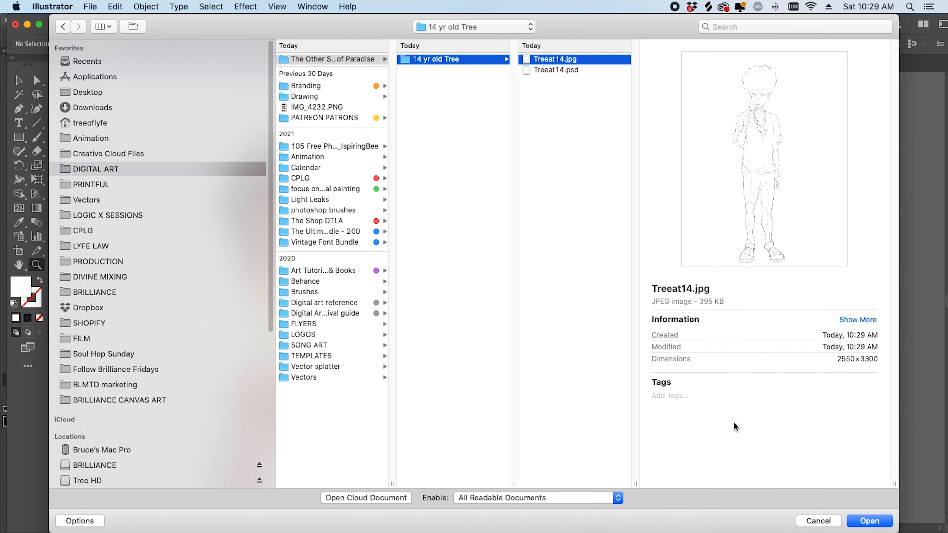
pyautogui.click(878, 522)
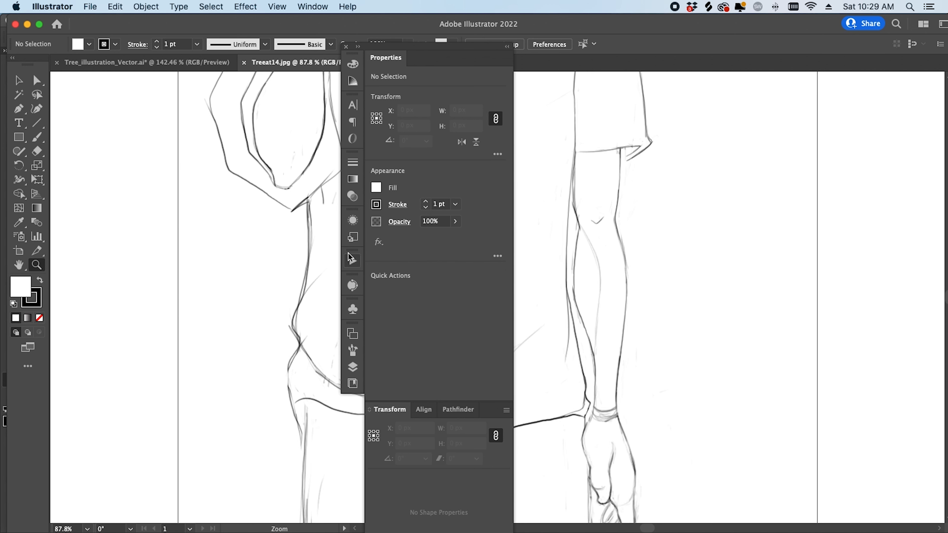
# - Zoom out to the figure and place a first Pen anchor point on the sketch
pyautogui.moveTo(298, 262)
pyautogui.mouseDown()
pyautogui.moveTo(228, 292)
pyautogui.moveTo(161, 419)
pyautogui.mouseUp()
pyautogui.moveTo(209, 385)
pyautogui.mouseDown()
pyautogui.moveTo(243, 377)
pyautogui.moveTo(150, 390)
pyautogui.mouseUp()
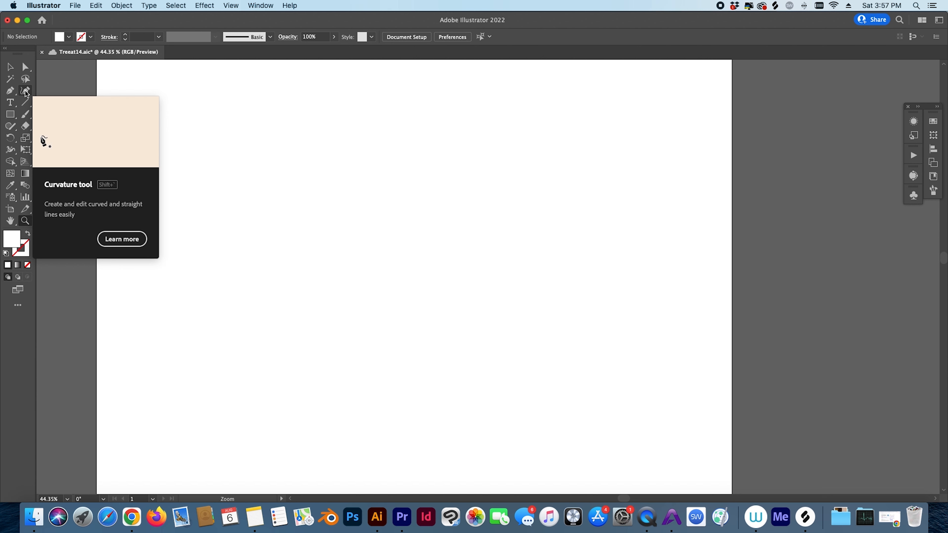
pyautogui.click(26, 91)
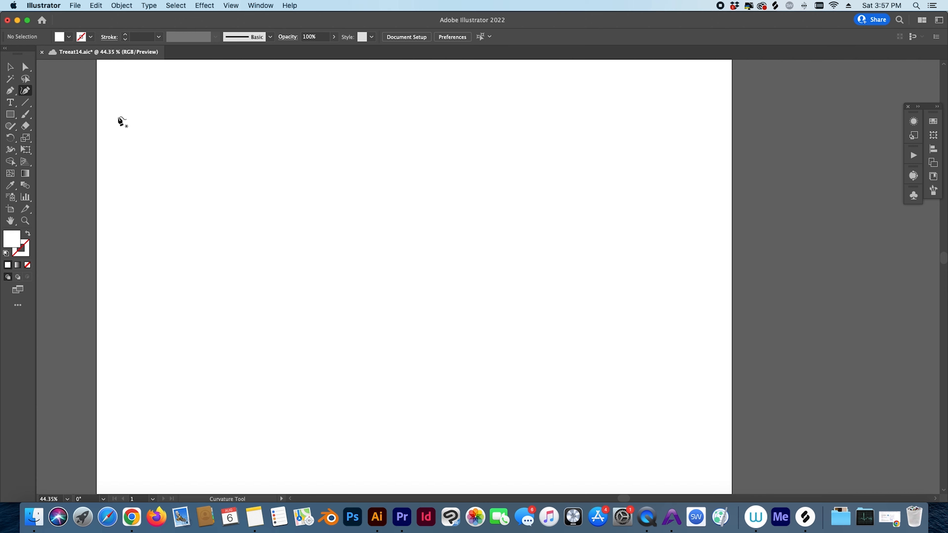
pyautogui.press('p')
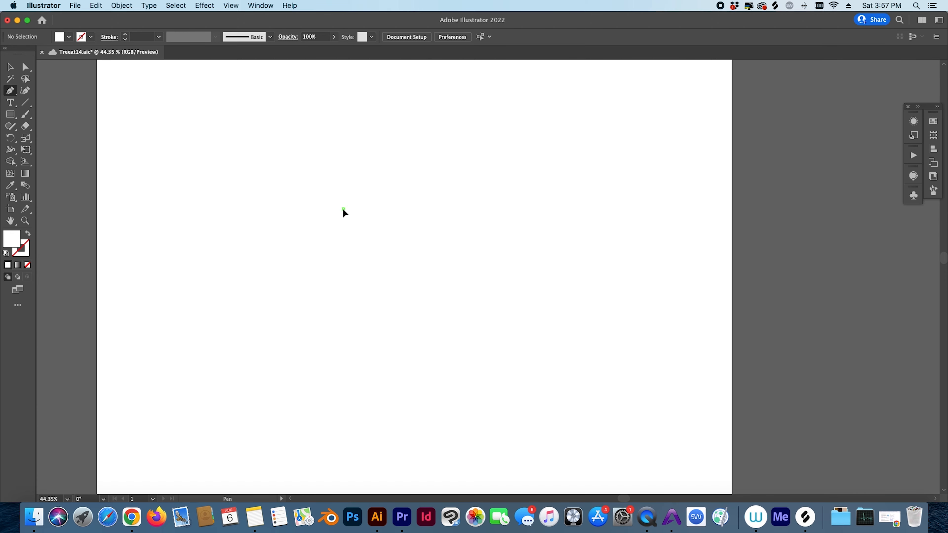
pyautogui.click(385, 176)
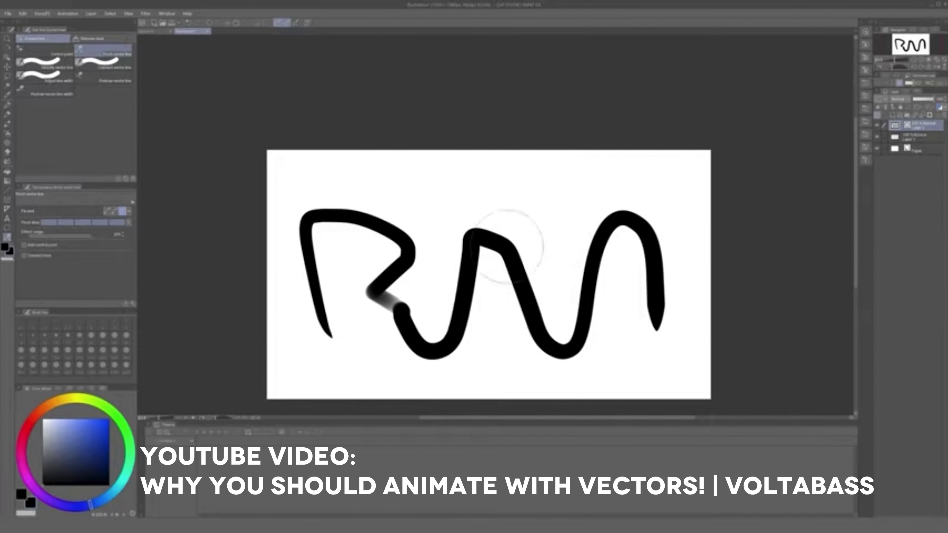
pyautogui.moveTo(519, 228); pyautogui.dragTo(360, 247)
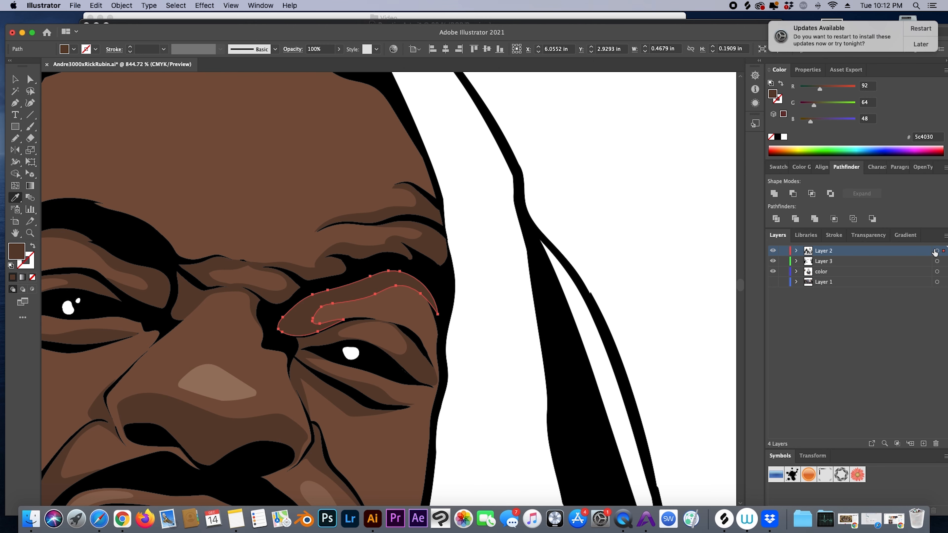
pyautogui.keyDown('alt'); pyautogui.click(376, 342); pyautogui.keyUp('alt')
pyautogui.moveTo(376, 343); pyautogui.dragTo(336, 343)
pyautogui.moveTo(365, 391); pyautogui.dragTo(415, 389)
pyautogui.moveTo(409, 301); pyautogui.dragTo(448, 301)
pyautogui.moveTo(413, 372); pyautogui.dragTo(419, 319)
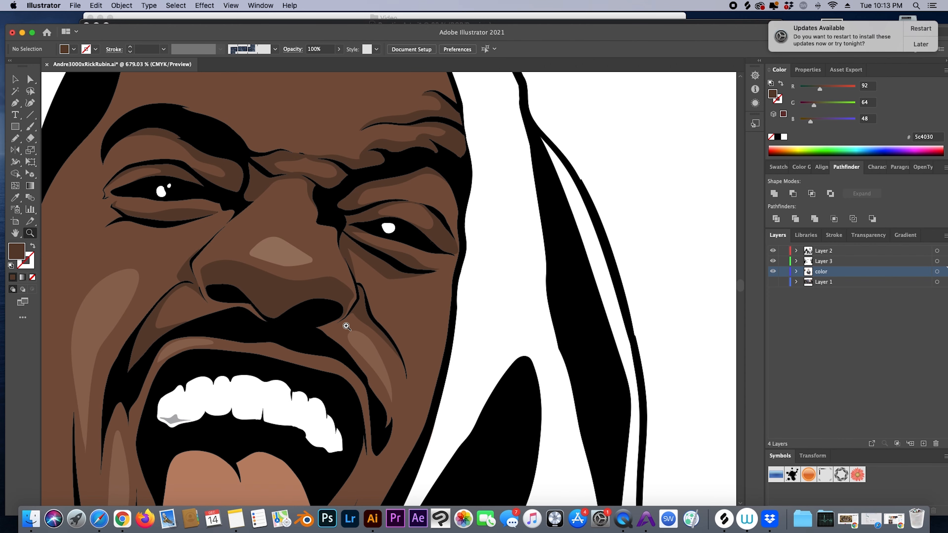
# - Draw a highlight shape by the mouth and reshape the lip highlight into a smooth sliver
pyautogui.moveTo(280, 251); pyautogui.dragTo(312, 252)
pyautogui.keyDown('super'); pyautogui.click(276, 243); pyautogui.keyUp('super')
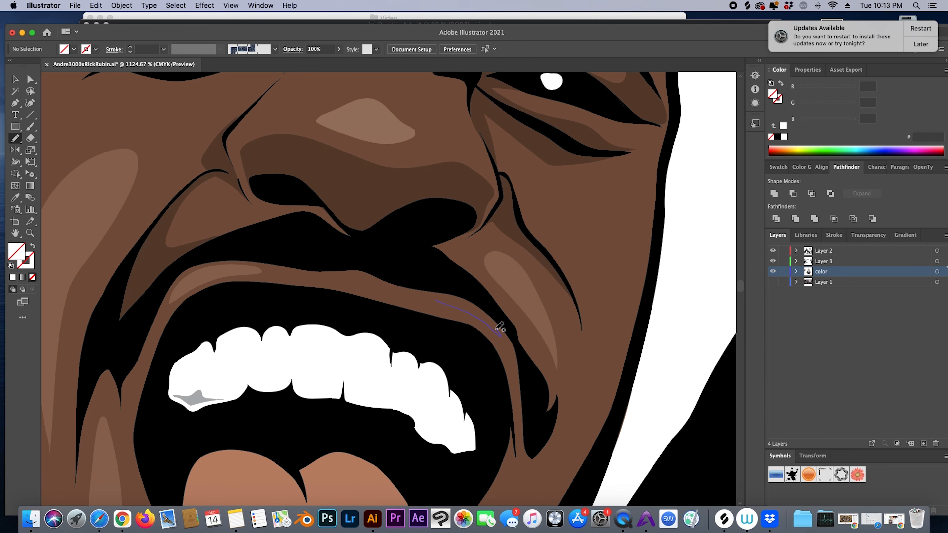
pyautogui.moveTo(455, 296); pyautogui.dragTo(436, 298)
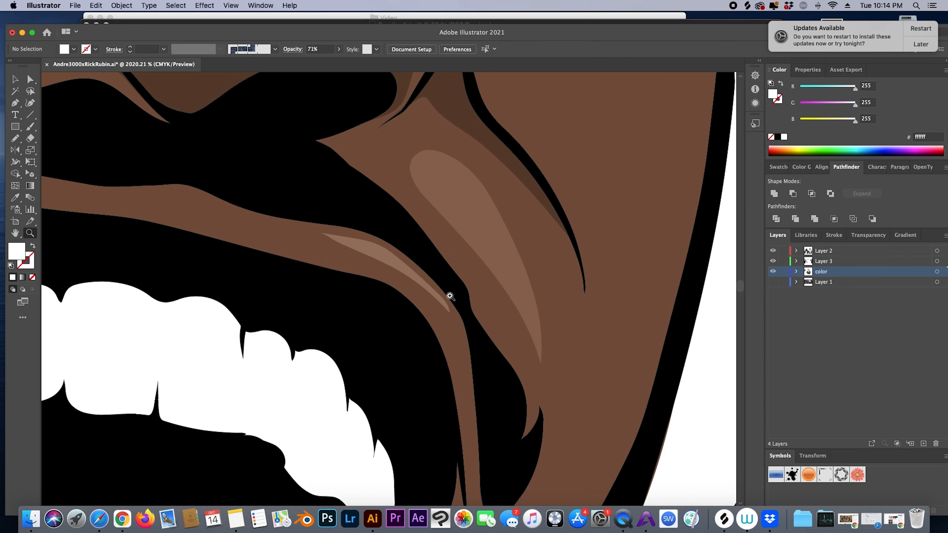
pyautogui.moveTo(450, 296); pyautogui.dragTo(461, 297)
pyautogui.click(410, 277)
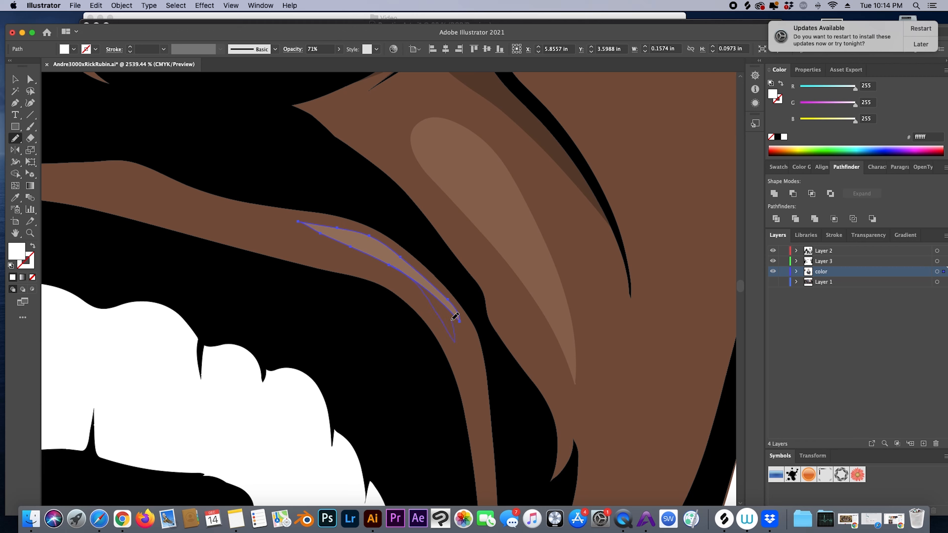
pyautogui.moveTo(390, 243); pyautogui.dragTo(365, 231)
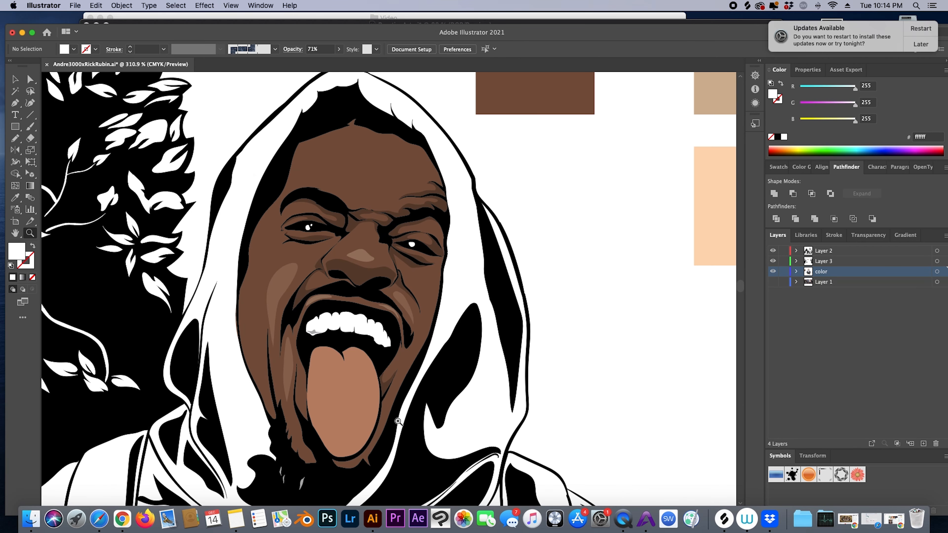
# - Outline a highlight on the tongue's right side and give it the light highlight fill
pyautogui.click(375, 389)
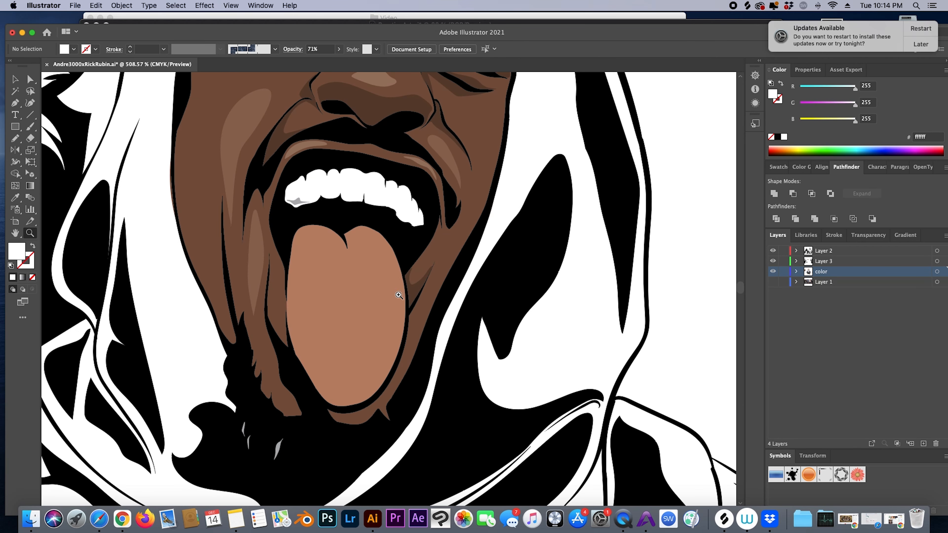
pyautogui.moveTo(398, 276); pyautogui.dragTo(385, 247)
pyautogui.press('y')
pyautogui.press('i')
pyautogui.click(422, 275)
pyautogui.press('super+shift+a')
pyautogui.press('z')
pyautogui.moveTo(406, 337); pyautogui.dragTo(307, 337)
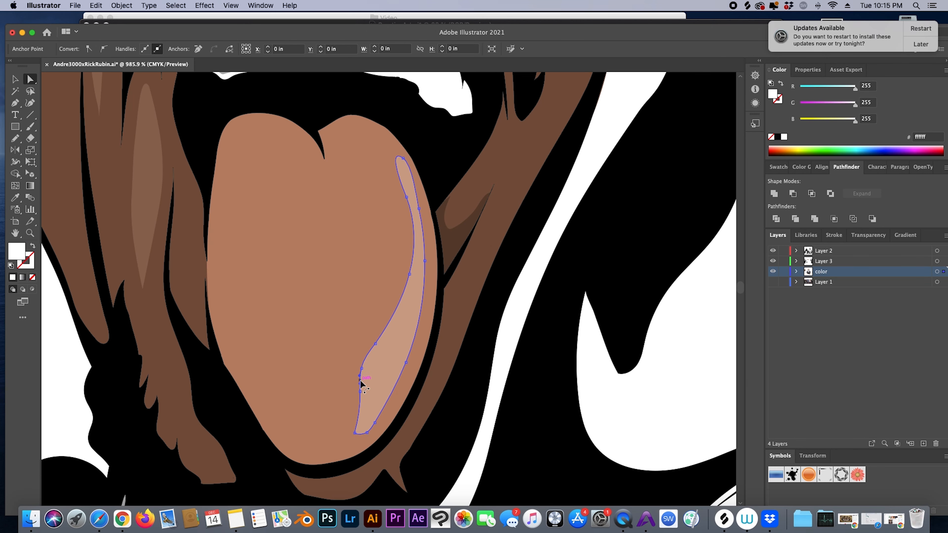
# - Redraw the bottom of the tongue highlight and fill the lower-left outline with the highlight colour
pyautogui.press('n')
pyautogui.moveTo(319, 444); pyautogui.dragTo(375, 424)
pyautogui.press('super+shift+a')
pyautogui.press('z')
pyautogui.moveTo(462, 370)
pyautogui.mouseDown()
pyautogui.moveTo(375, 380)
pyautogui.moveTo(387, 391)
pyautogui.moveTo(404, 377)
pyautogui.mouseUp()
pyautogui.press('i')
pyautogui.click(436, 358)
pyautogui.press('super+shift+a')
pyautogui.press('z')
pyautogui.moveTo(493, 379); pyautogui.dragTo(396, 371)
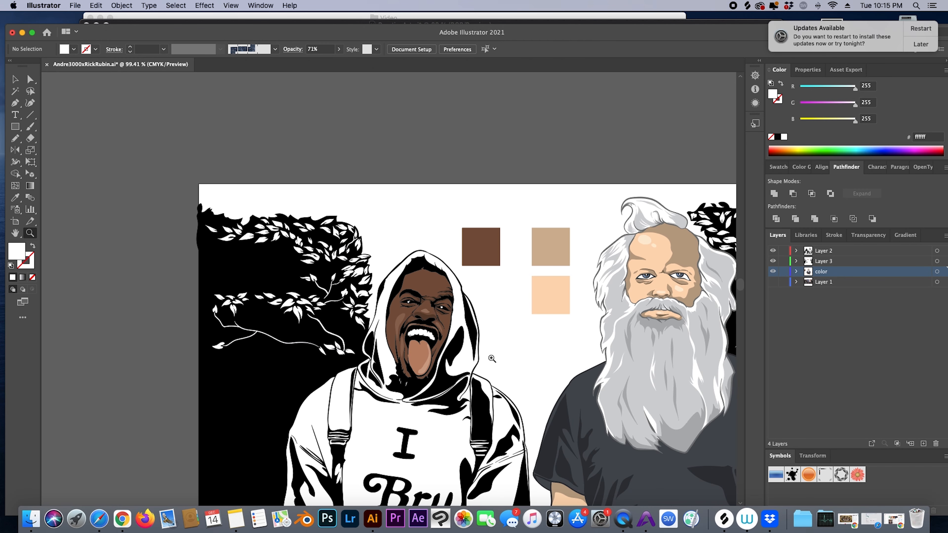
# - Zoom in on the face and start outlining the sketched eyebrow with the Pencil
pyautogui.moveTo(442, 323); pyautogui.dragTo(485, 330)
pyautogui.press('n')
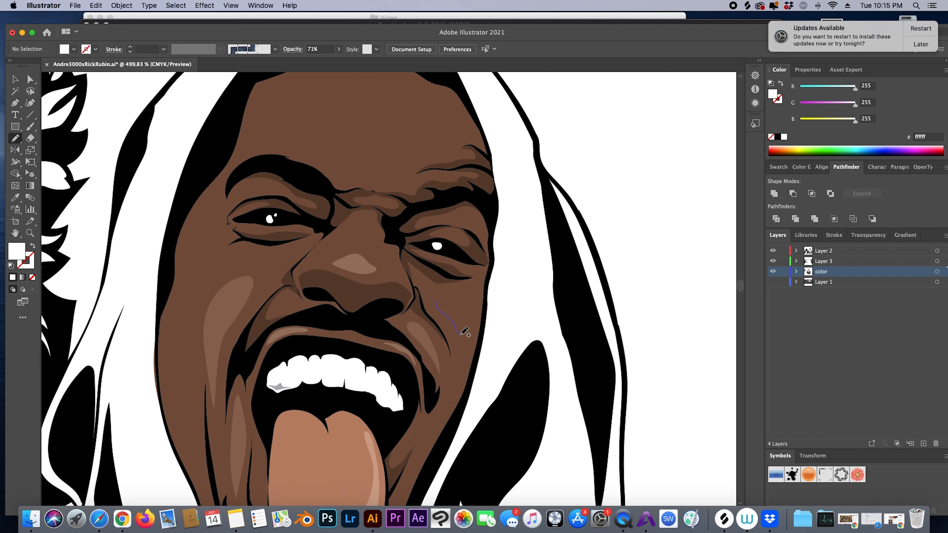
pyautogui.moveTo(294, 262); pyautogui.dragTo(319, 233)
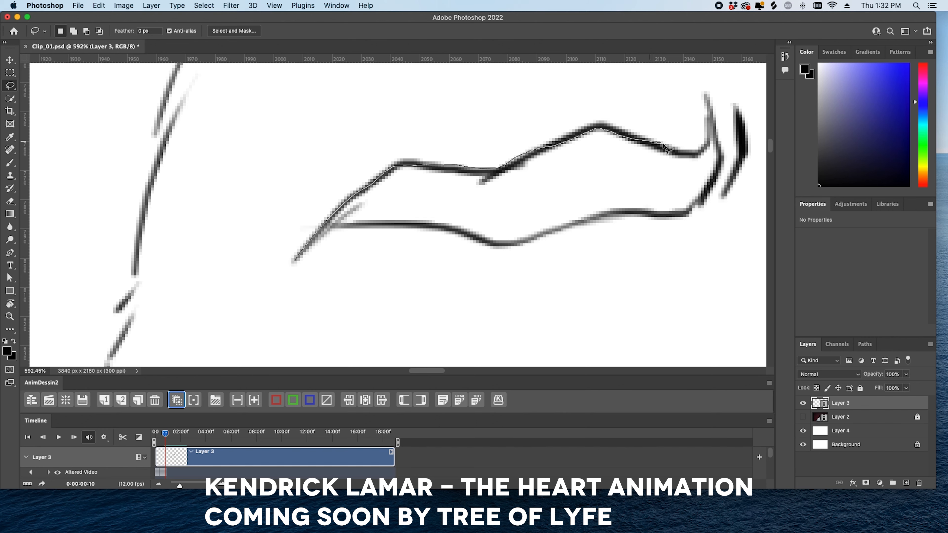
# - Close the eyebrow selection and fill it with solid black
pyautogui.moveTo(295, 261); pyautogui.dragTo(294, 260)
pyautogui.hotkey('alt', 'BackSpace')
pyautogui.press('super+d')
pyautogui.press('b')
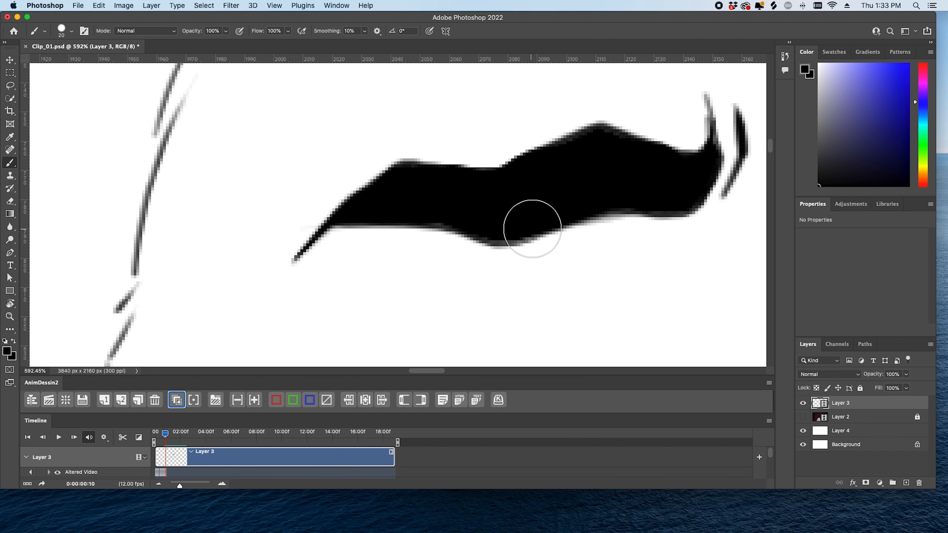
# - Lasso the inside of the open mouth and fill it with black
pyautogui.moveTo(683, 177)
pyautogui.mouseDown()
pyautogui.moveTo(505, 259)
pyautogui.moveTo(463, 265)
pyautogui.mouseUp()
pyautogui.moveTo(561, 284); pyautogui.dragTo(442, 210)
pyautogui.moveTo(428, 295); pyautogui.dragTo(556, 215)
pyautogui.moveTo(407, 261); pyautogui.dragTo(434, 212)
pyautogui.press('l')
pyautogui.moveTo(573, 225); pyautogui.dragTo(577, 235)
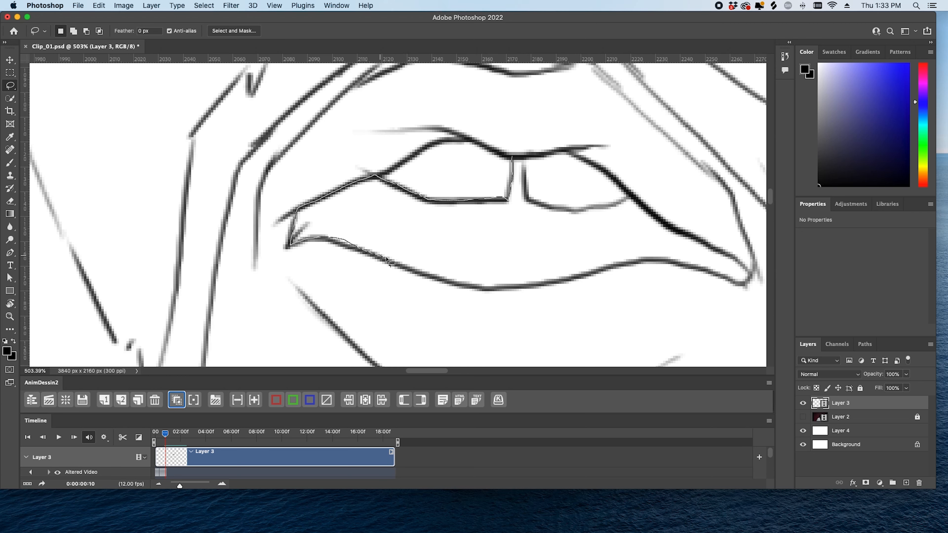
pyautogui.moveTo(590, 212); pyautogui.dragTo(527, 163)
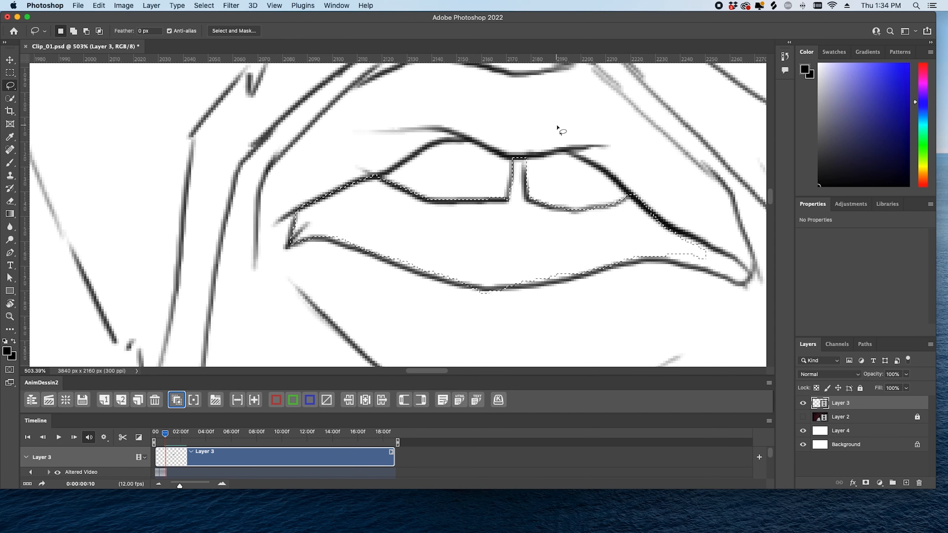
pyautogui.hotkey('alt', 'BackSpace')
# - Erase the black tip below the lip and paint over the grey gaps along the lower lip
pyautogui.press('e')
pyautogui.moveTo(465, 300)
pyautogui.mouseDown()
pyautogui.moveTo(552, 291)
pyautogui.moveTo(598, 274)
pyautogui.mouseUp()
pyautogui.press('b')
pyautogui.moveTo(551, 282)
pyautogui.mouseDown()
pyautogui.moveTo(690, 261)
pyautogui.moveTo(602, 244)
pyautogui.mouseUp()
pyautogui.moveTo(582, 245); pyautogui.dragTo(650, 262)
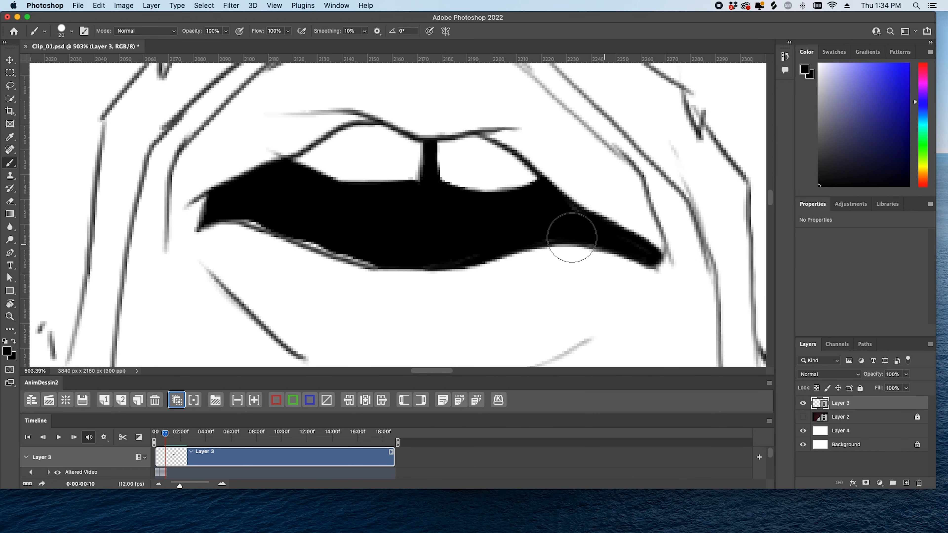
pyautogui.scroll(-3, 381, 163)
pyautogui.moveTo(353, 201)
pyautogui.mouseDown()
pyautogui.moveTo(374, 208)
pyautogui.moveTo(359, 203)
pyautogui.mouseUp()
pyautogui.moveTo(260, 167); pyautogui.dragTo(265, 171)
pyautogui.moveTo(444, 176); pyautogui.dragTo(492, 221)
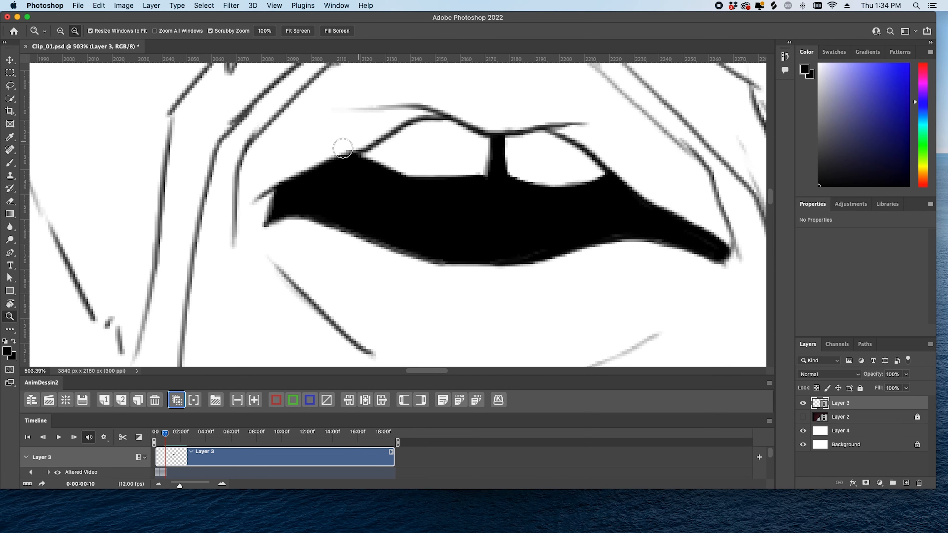
pyautogui.scroll(-5, 391, 108)
pyautogui.scroll(5, 471, 161)
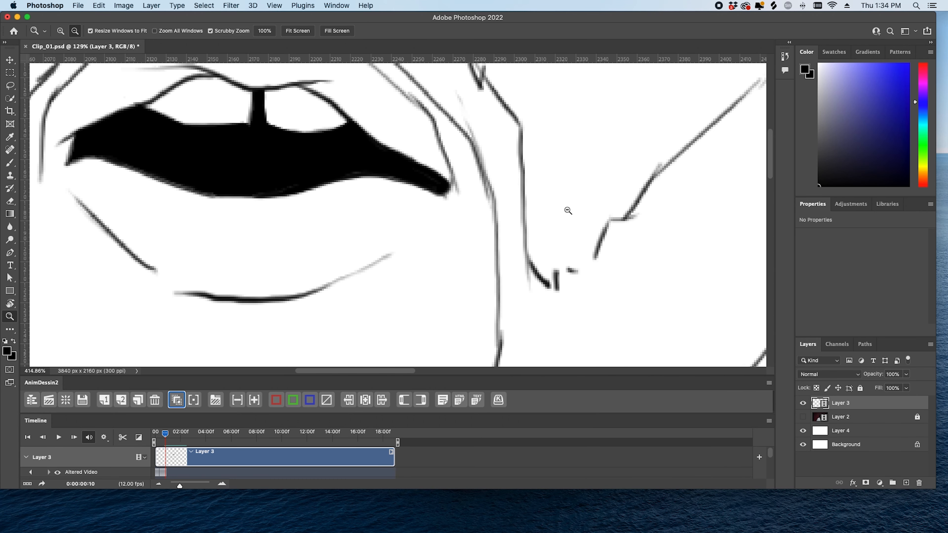
pyautogui.scroll(-5, 583, 251)
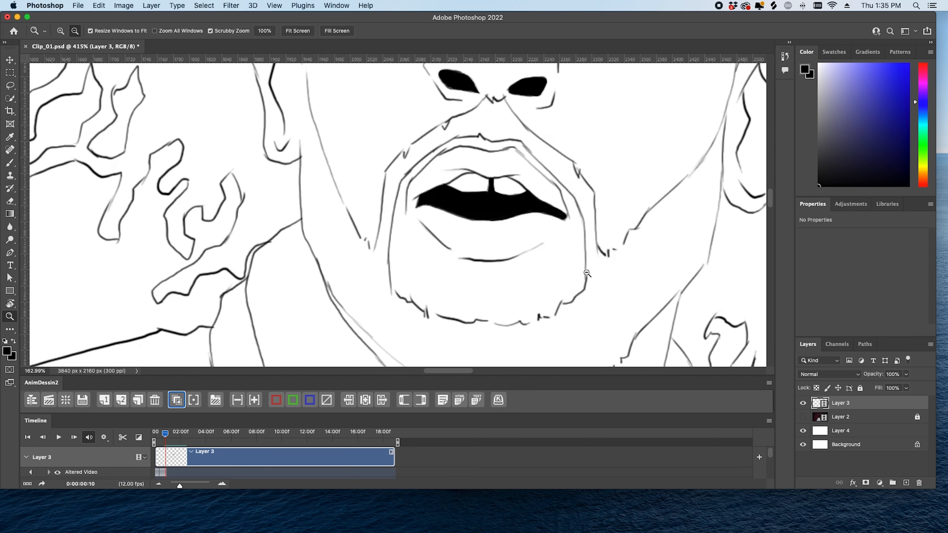
pyautogui.scroll(5, 604, 301)
# - Erase the soft edges of the grey jaw line and darken it with the brush
pyautogui.moveTo(554, 177); pyautogui.dragTo(538, 297)
pyautogui.moveTo(550, 257); pyautogui.dragTo(545, 282)
pyautogui.press('b')
pyautogui.moveTo(552, 216); pyautogui.dragTo(565, 150)
# - Review the whole drawing, then select the traced eyebrow path to show its anchors
pyautogui.moveTo(616, 256); pyautogui.dragTo(601, 267)
pyautogui.scroll(-3, 613, 268)
pyautogui.scroll(6, 603, 273)
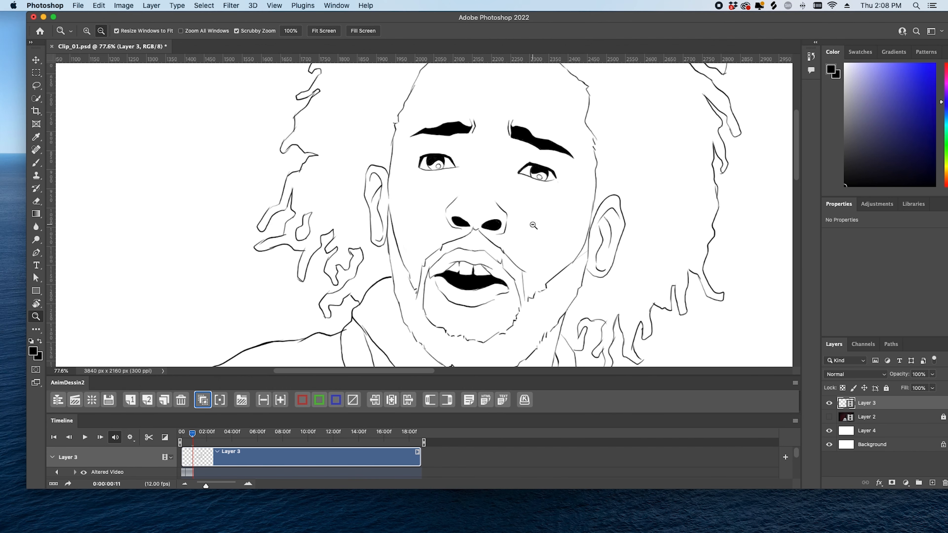
pyautogui.press('Right')
pyautogui.press('Left')
pyautogui.press('Right')
pyautogui.press('Left')
pyautogui.scroll(-5, 429, 228)
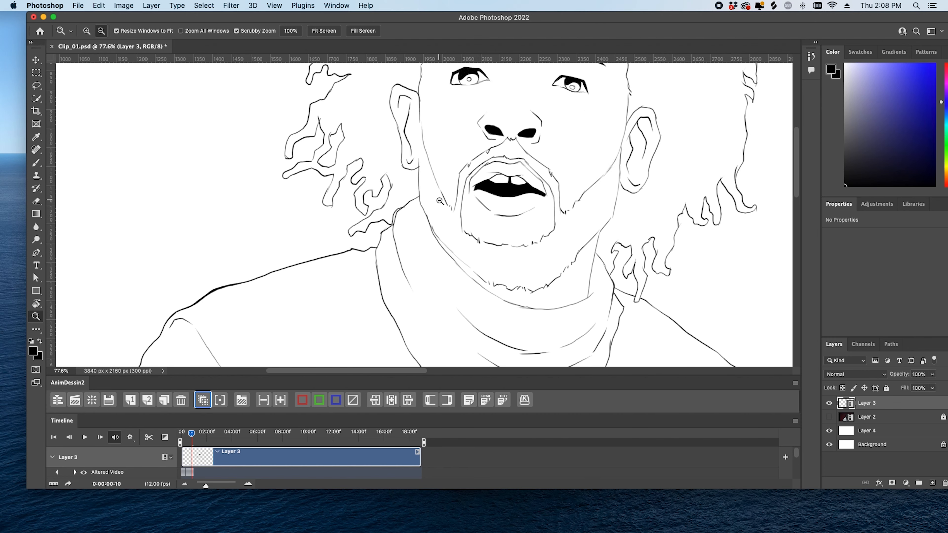
pyautogui.moveTo(426, 208); pyautogui.dragTo(456, 191)
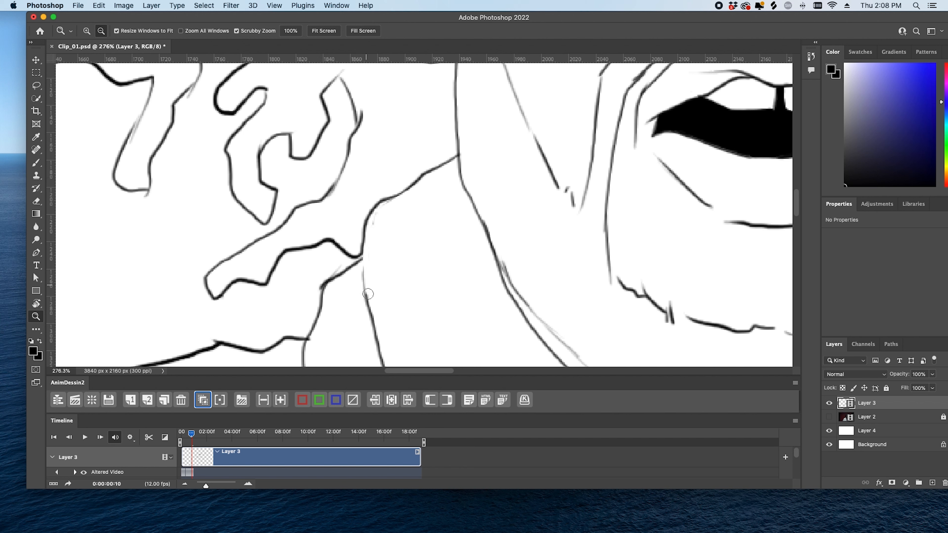
pyautogui.press('b')
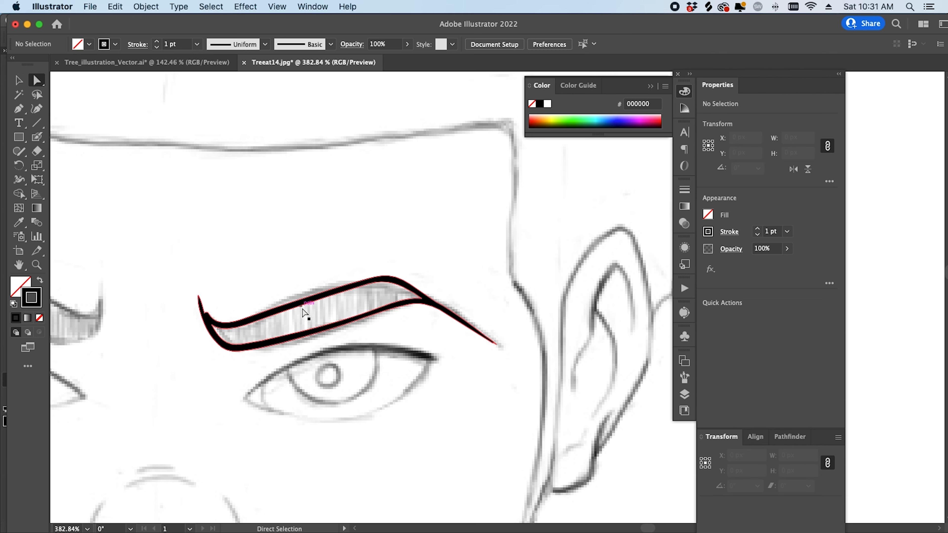
pyautogui.click(328, 298)
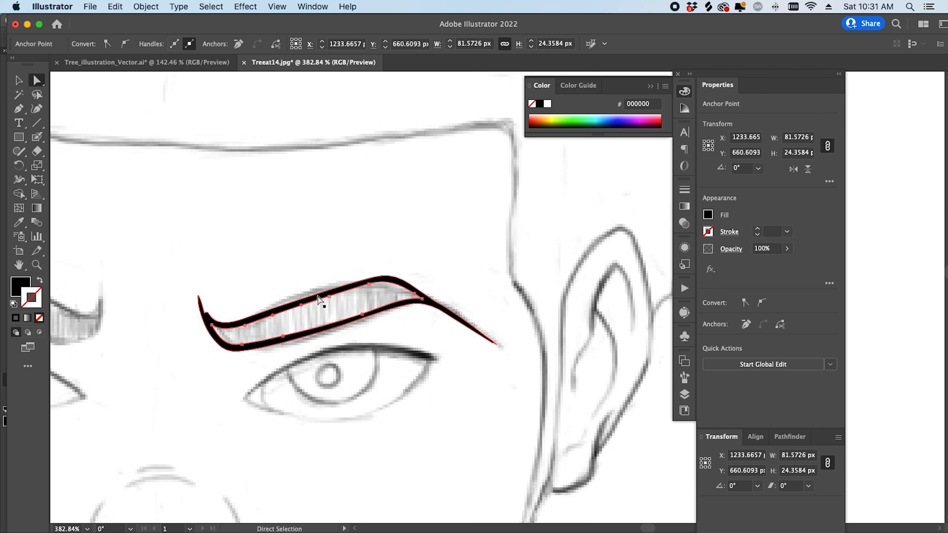
# - Delete the eyebrow's inner path so the shape fills solid black
pyautogui.click(370, 284)
pyautogui.press('Delete')
pyautogui.press('Delete')
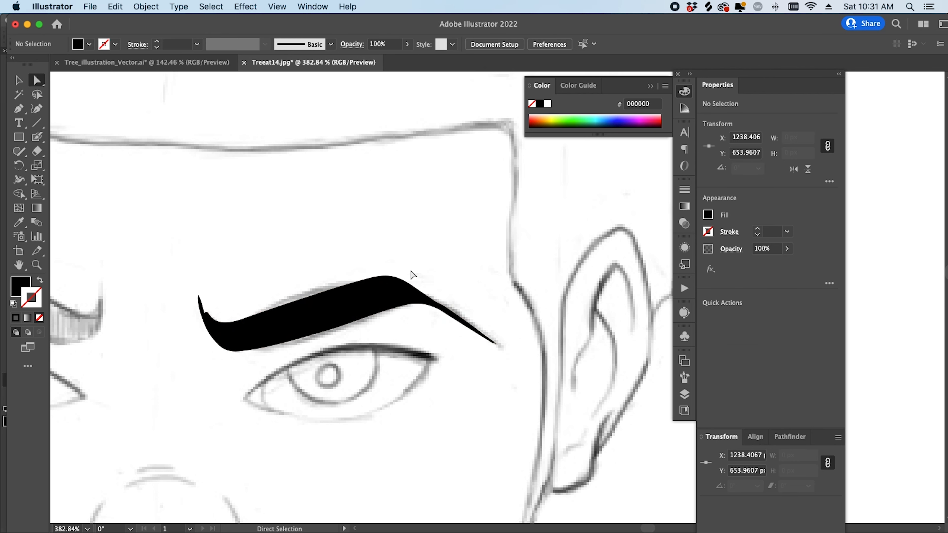
pyautogui.scroll(3, 215, 299)
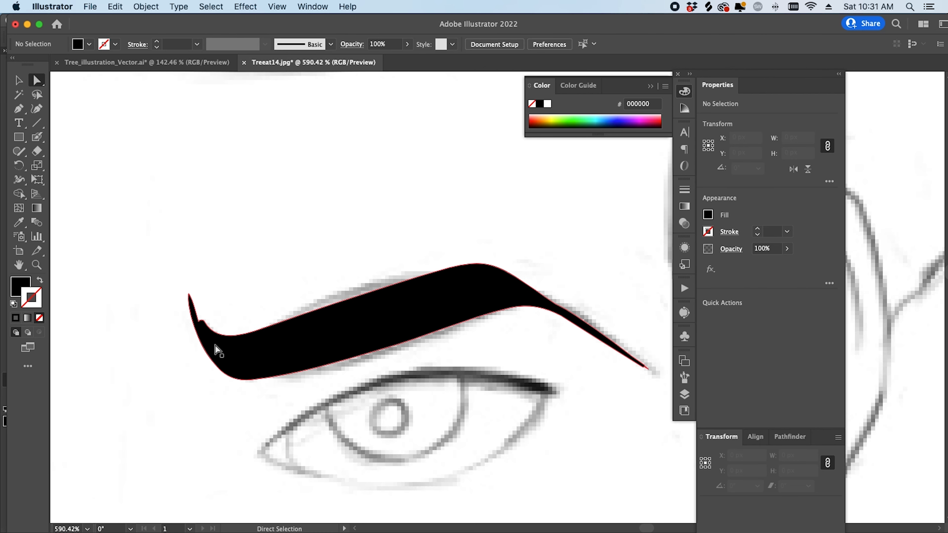
# - Undo a bad tip edit and redraw the eyebrow's upper edge out to its left tip
pyautogui.click(216, 334)
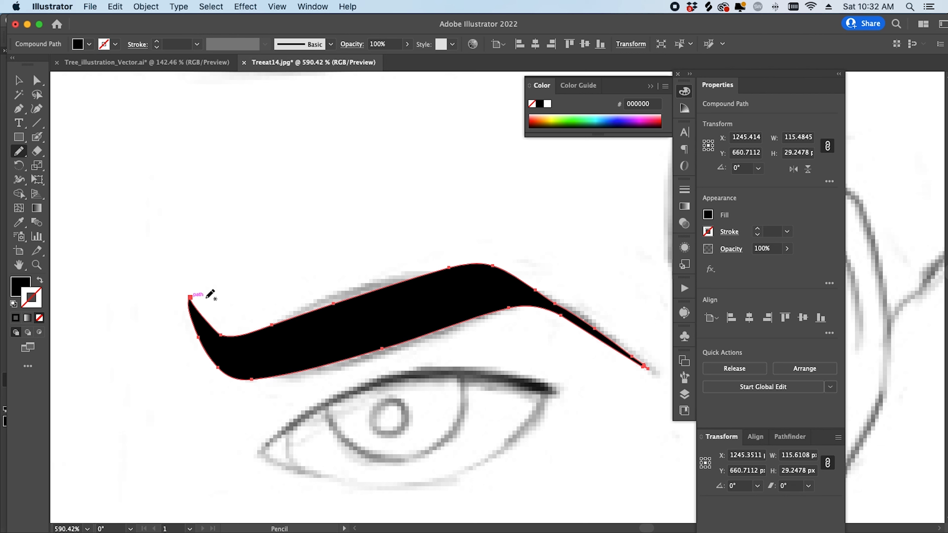
pyautogui.press('super+z')
pyautogui.moveTo(199, 322); pyautogui.dragTo(190, 295)
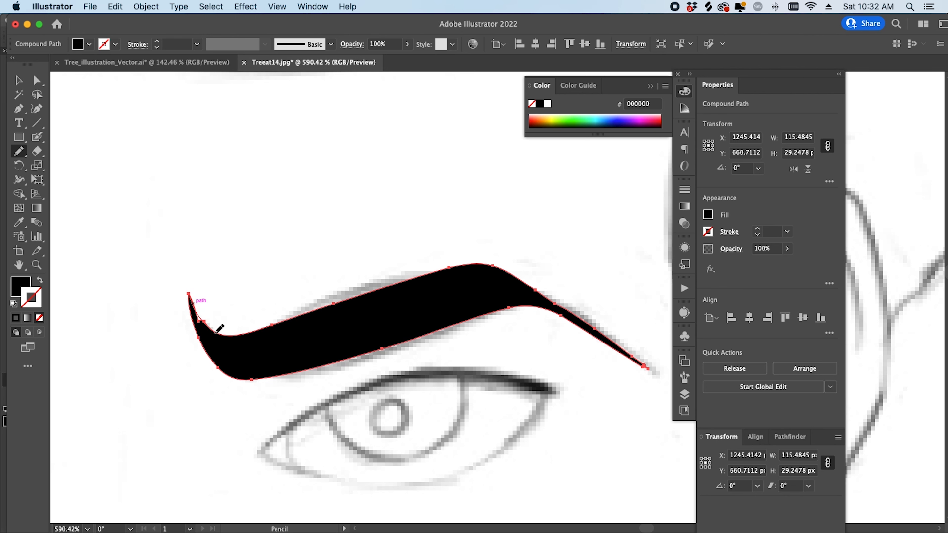
pyautogui.press('super+shift+a')
pyautogui.press('z')
pyautogui.moveTo(426, 365); pyautogui.dragTo(284, 405)
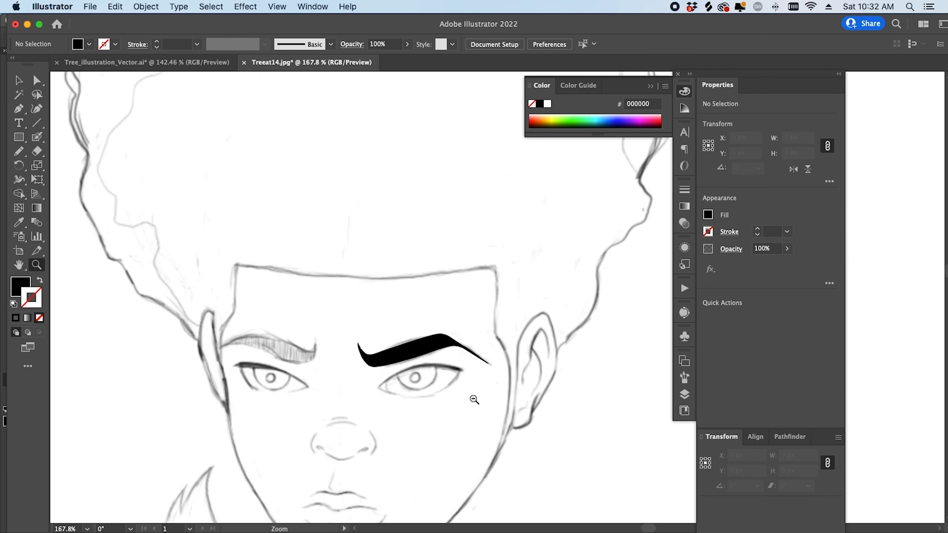
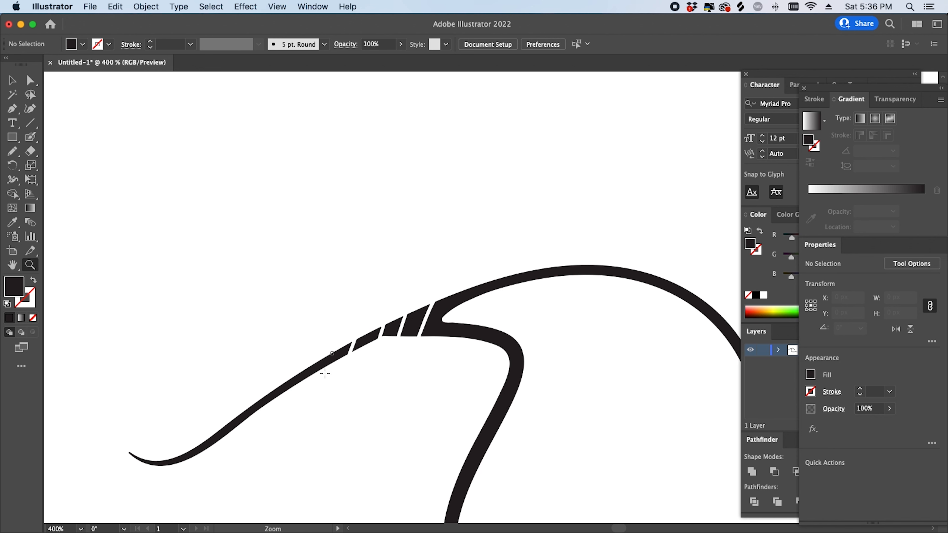
# - Pan across the curve, paint demonstration scribbles, then undo them
pyautogui.moveTo(476, 366); pyautogui.dragTo(392, 313)
pyautogui.moveTo(456, 438); pyautogui.dragTo(519, 393)
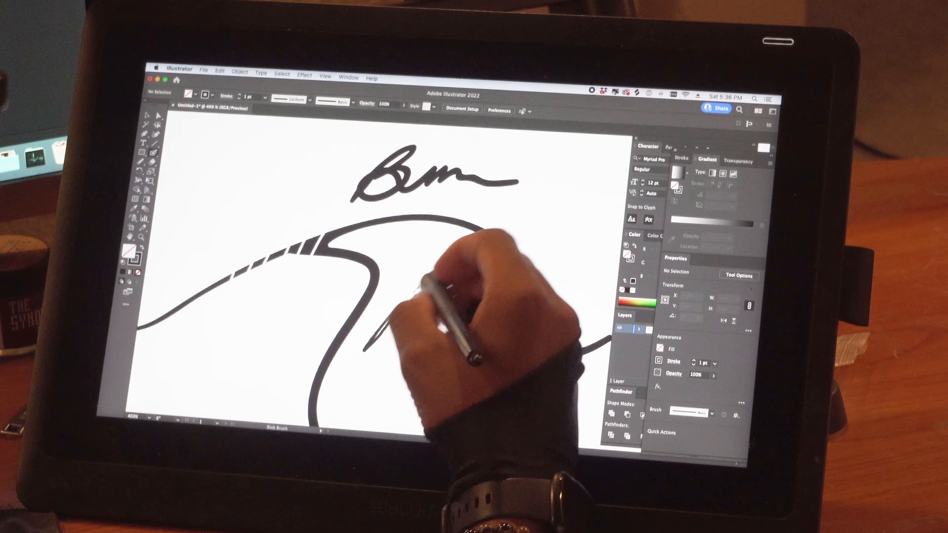
pyautogui.moveTo(436, 381)
pyautogui.mouseDown()
pyautogui.moveTo(379, 395)
pyautogui.moveTo(499, 398)
pyautogui.mouseUp()
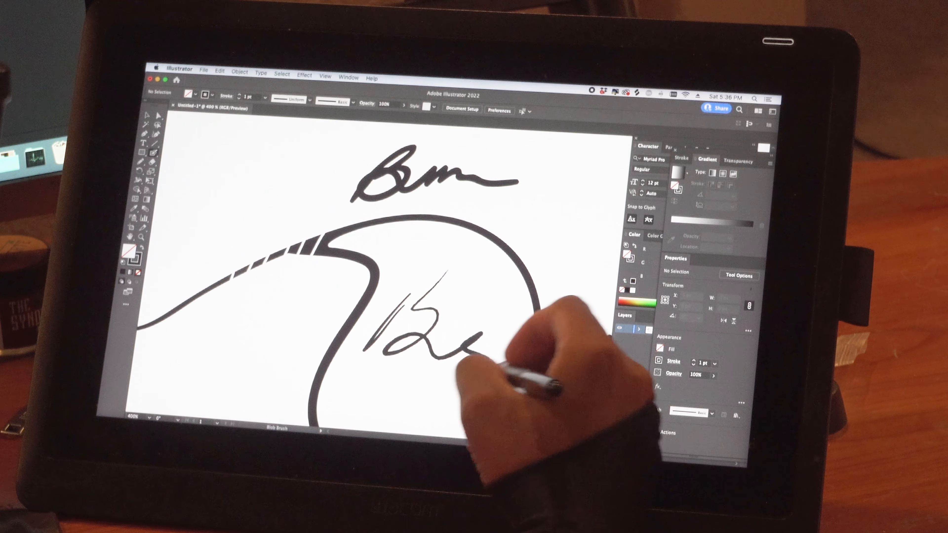
pyautogui.moveTo(479, 354); pyautogui.dragTo(465, 357)
pyautogui.press('super+z')
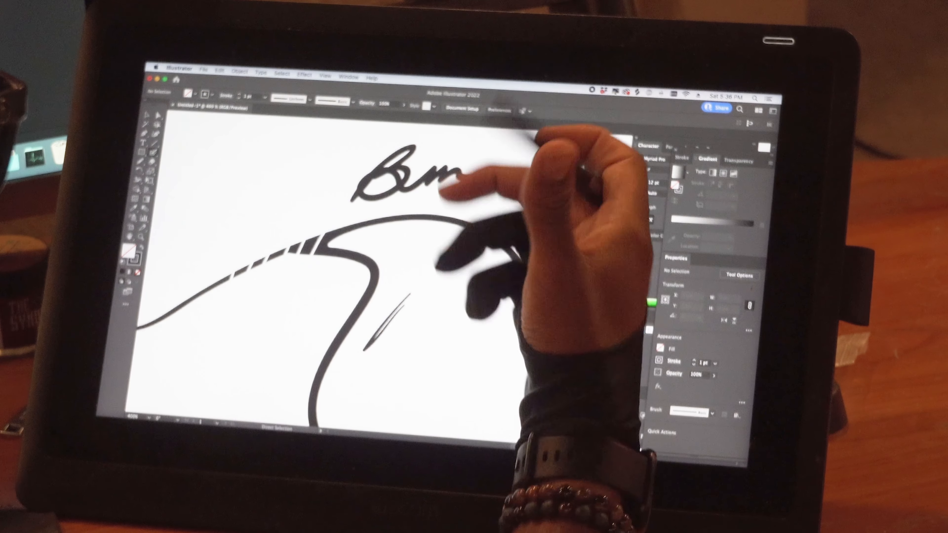
pyautogui.press('super+z')
pyautogui.press('super+z')
pyautogui.press('super+z')
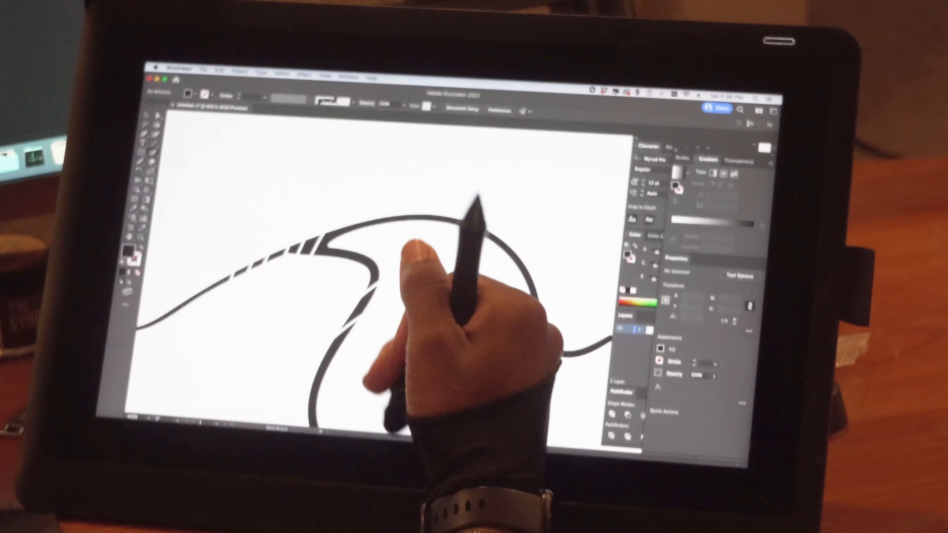
# - Move the cut stroke piece up and to the right with Direct Selection
pyautogui.press('a')
pyautogui.moveTo(361, 305); pyautogui.dragTo(430, 276)
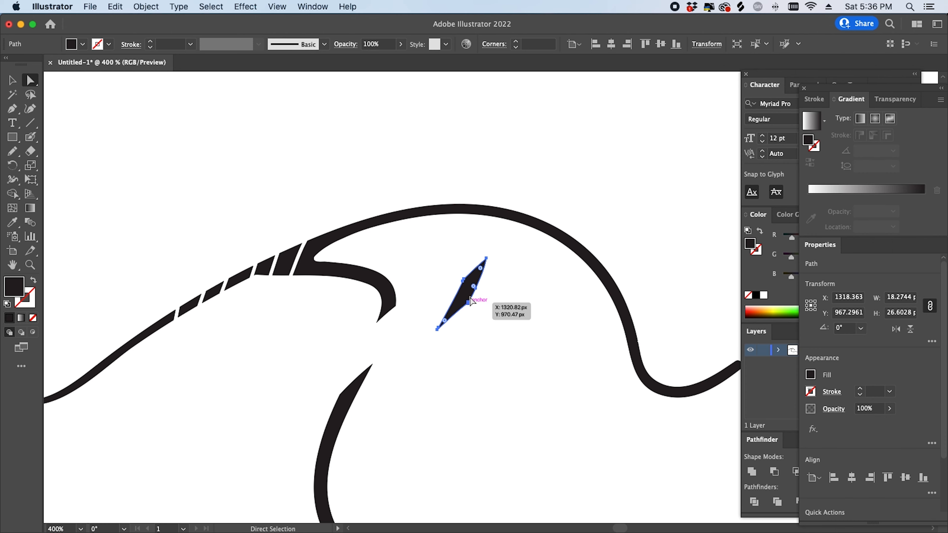
pyautogui.click(484, 321)
# - Bridge the lower shape to the blade with a Blob Brush stroke and nudge the blade into place
pyautogui.hotkey('shift', 'b')
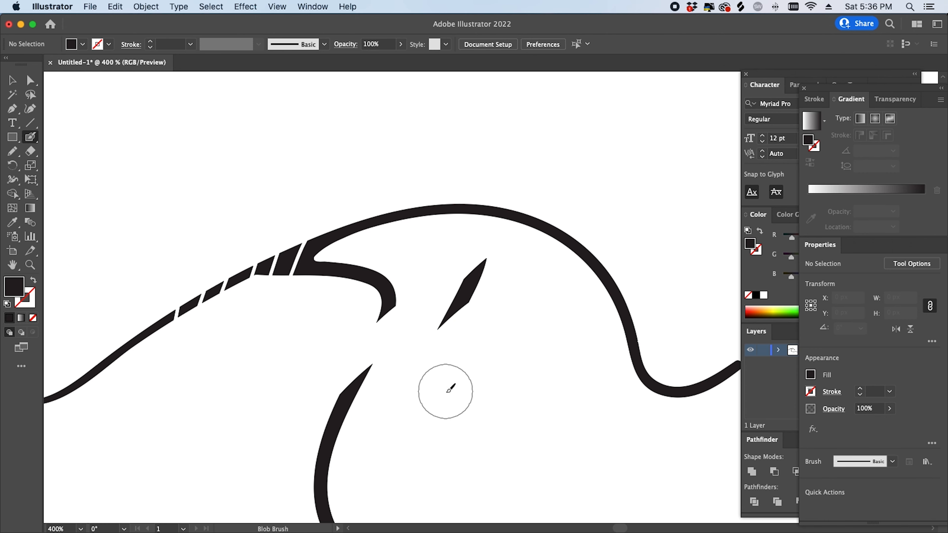
pyautogui.moveTo(460, 327); pyautogui.dragTo(499, 281)
pyautogui.hotkey('shift', 'x')
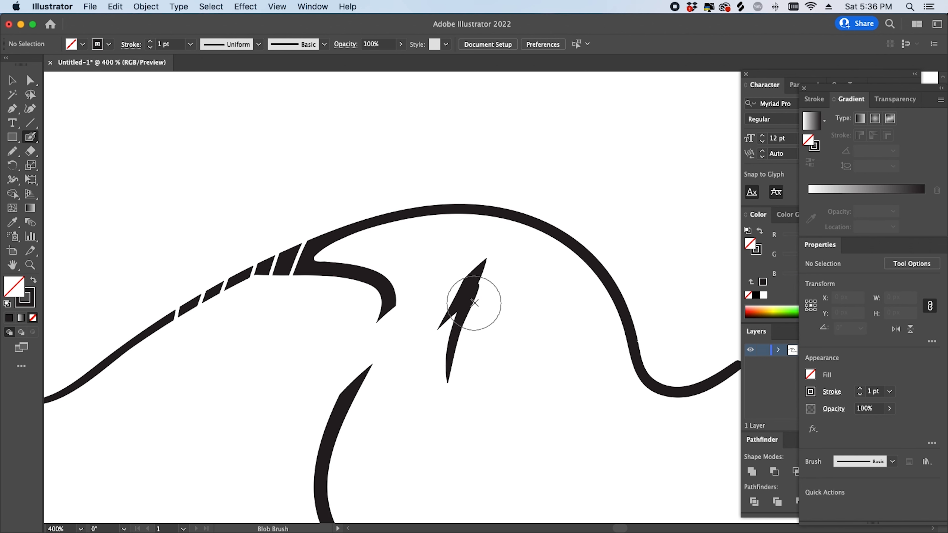
pyautogui.press('a')
pyautogui.moveTo(459, 305)
pyautogui.mouseDown()
pyautogui.moveTo(543, 346)
pyautogui.moveTo(443, 302)
pyautogui.mouseUp()
pyautogui.click(525, 362)
# - Smooth the blade's left edge and extend its tip into a longer point
pyautogui.press('space')
pyautogui.moveTo(498, 368); pyautogui.dragTo(428, 346)
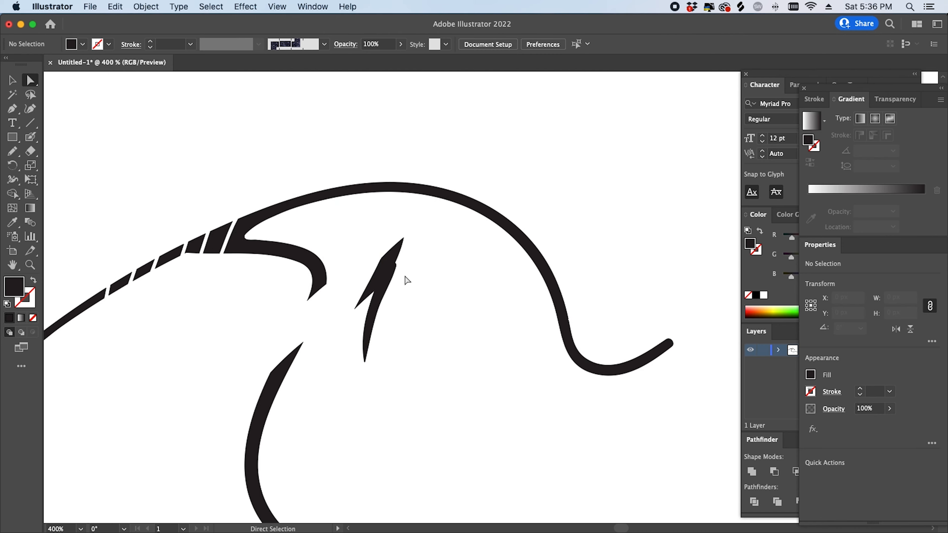
pyautogui.scroll(4, 407, 280)
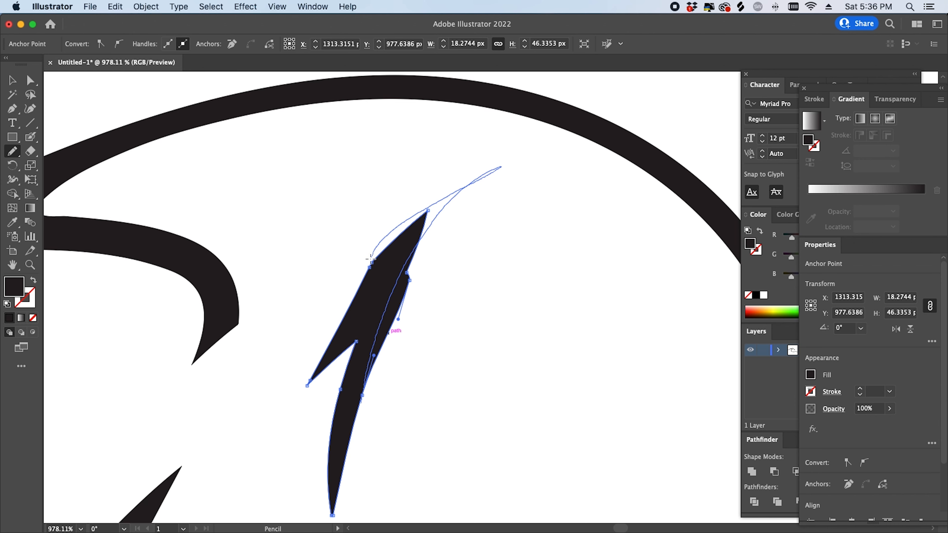
pyautogui.moveTo(370, 258); pyautogui.dragTo(340, 322)
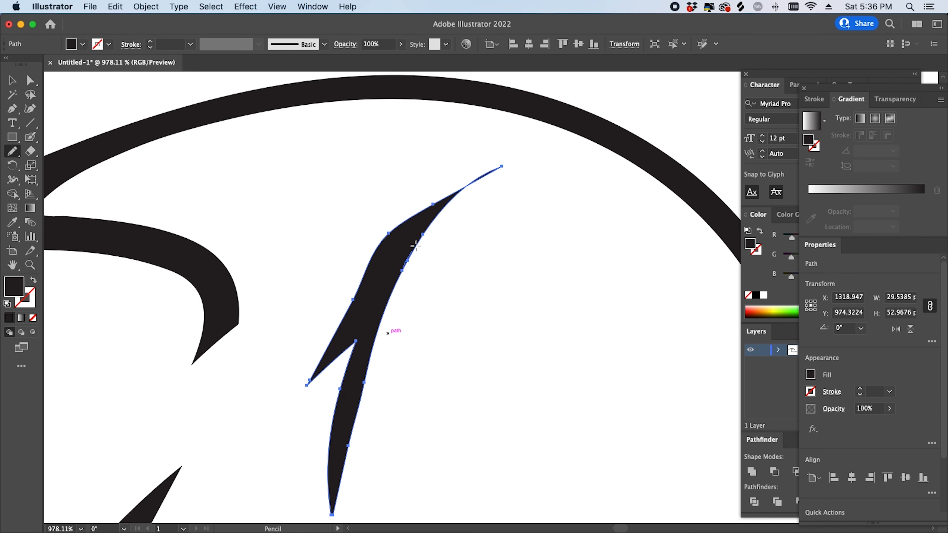
pyautogui.moveTo(384, 235); pyautogui.dragTo(386, 235)
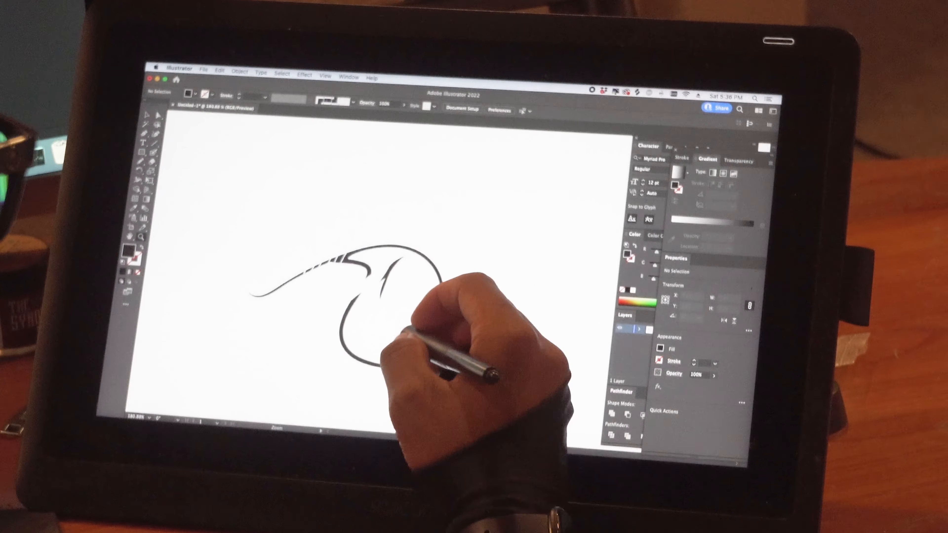
pyautogui.moveTo(403, 332)
pyautogui.mouseDown()
pyautogui.moveTo(424, 315)
pyautogui.moveTo(406, 324)
pyautogui.mouseUp()
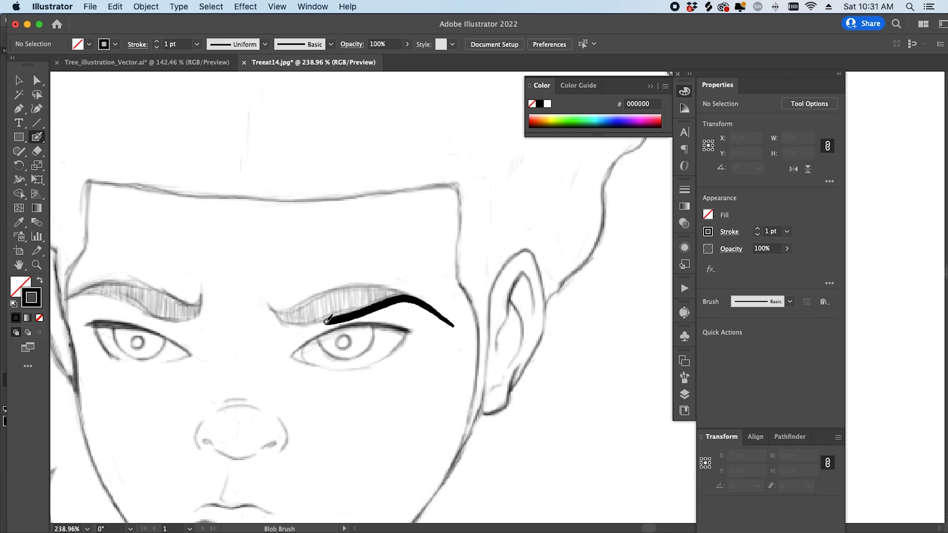
# - Redraw the eyebrow's lower stroke from the temple leftward and trace its upper edge over the peak
pyautogui.moveTo(286, 320); pyautogui.dragTo(270, 307)
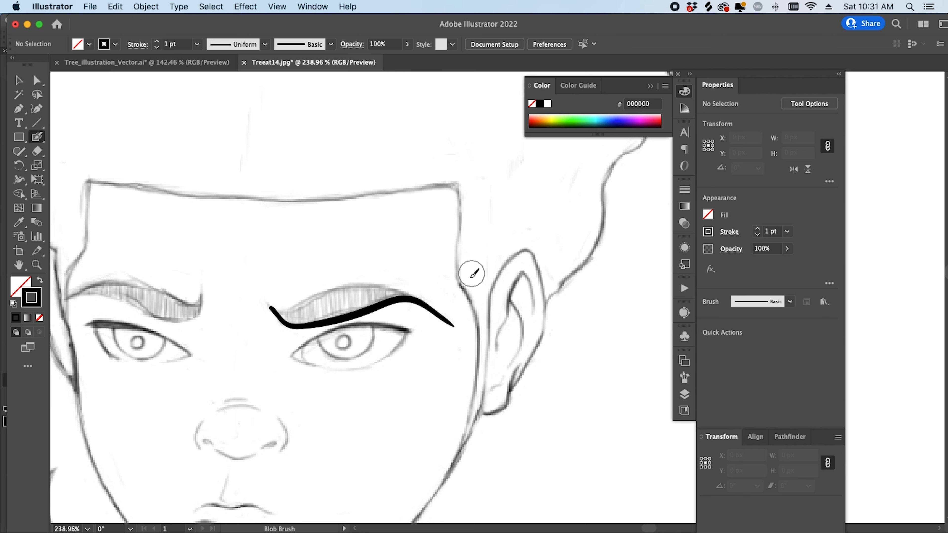
pyautogui.press('super+z')
pyautogui.moveTo(448, 321)
pyautogui.mouseDown()
pyautogui.moveTo(426, 304)
pyautogui.moveTo(381, 299)
pyautogui.moveTo(296, 317)
pyautogui.moveTo(269, 308)
pyautogui.mouseUp()
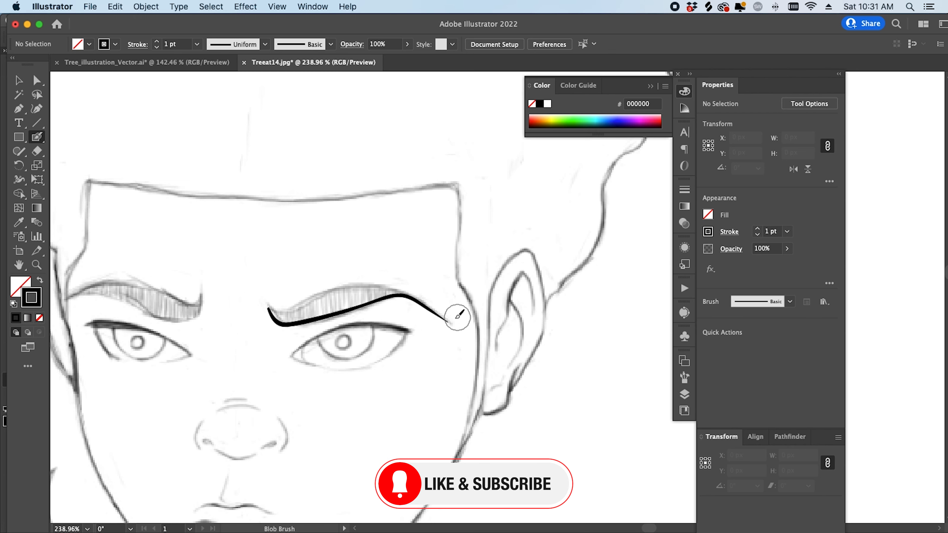
pyautogui.moveTo(421, 302)
pyautogui.mouseDown()
pyautogui.moveTo(379, 281)
pyautogui.moveTo(276, 308)
pyautogui.mouseUp()
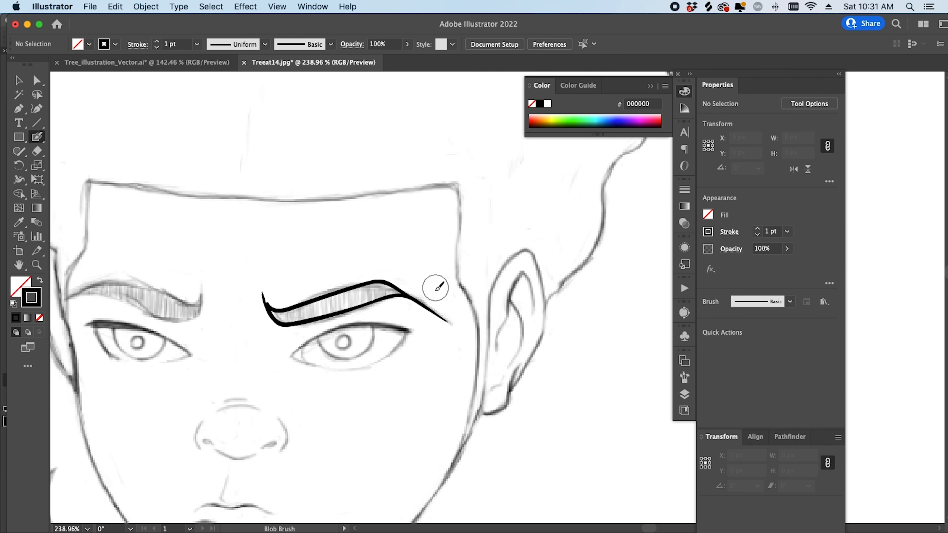
# - Select a point on the eyebrow outline with Direct Selection
pyautogui.press('a')
pyautogui.scroll(3, 372, 292)
pyautogui.click(376, 284)
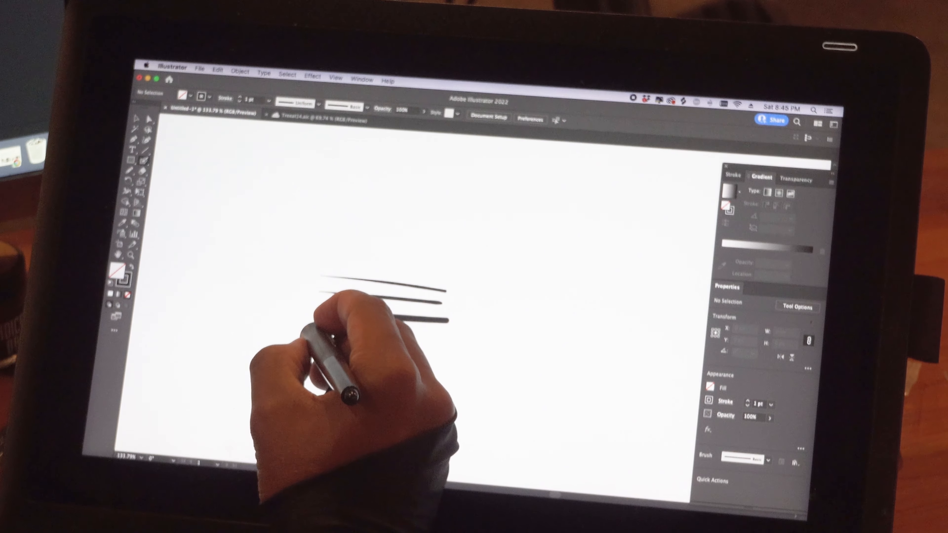
# - Paint a pressure-varied test stroke and adjust the Blob Brush size and pressure options
pyautogui.moveTo(336, 334); pyautogui.dragTo(549, 352)
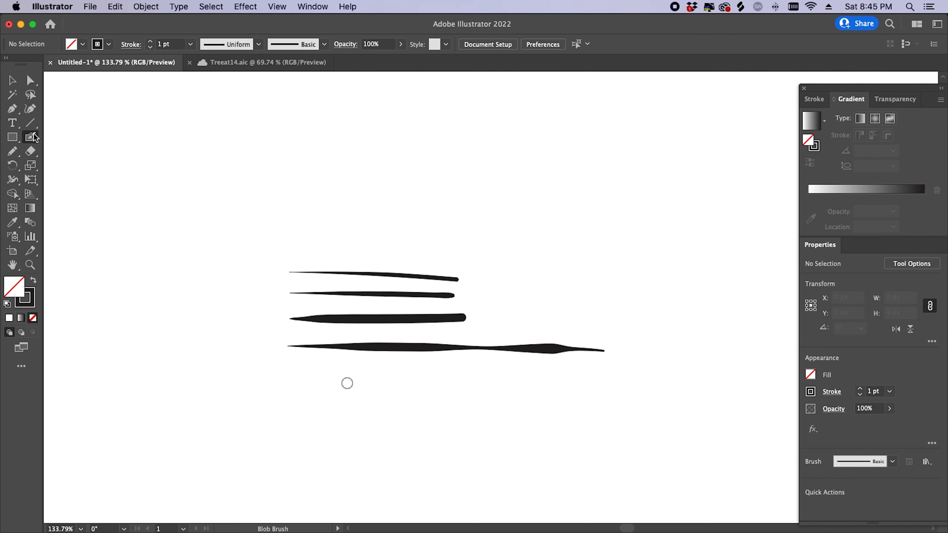
pyautogui.doubleClick(35, 132)
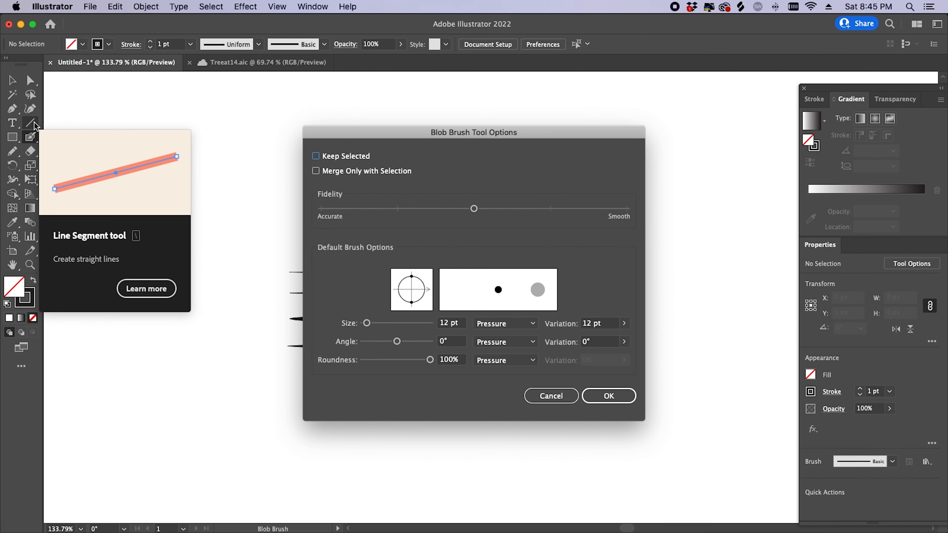
pyautogui.click(512, 208)
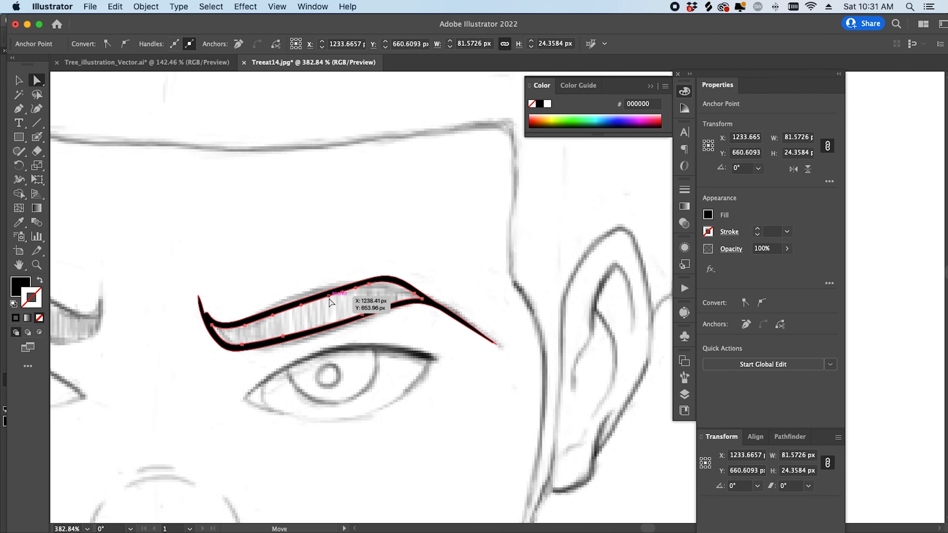
# - Delete the eyebrow's inner outline so the eyebrow fills solid black
pyautogui.click(329, 296)
pyautogui.press('Delete')
pyautogui.press('Delete')
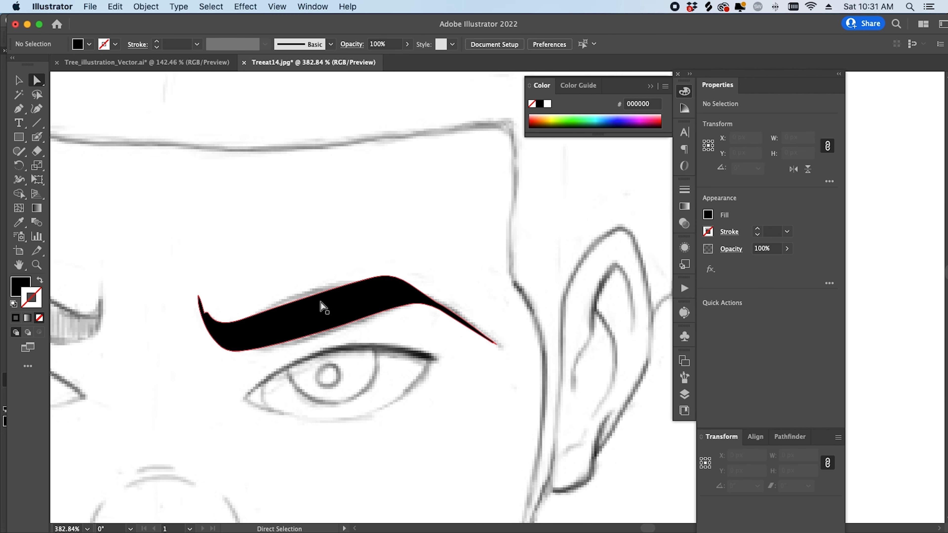
pyautogui.press('z')
pyautogui.click(211, 303)
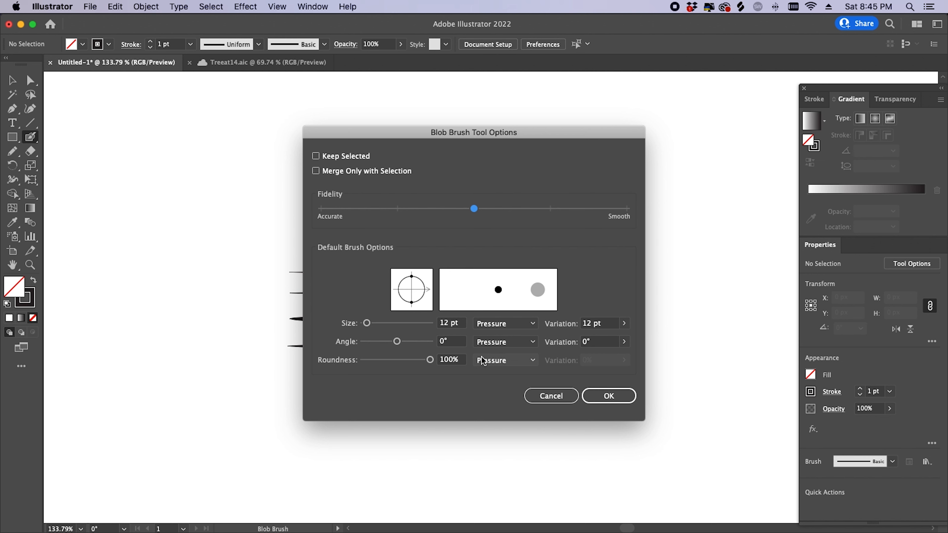
# - Enlarge the brush and ink the upper and lower eyeliner and eyelid strokes
pyautogui.moveTo(367, 325)
pyautogui.mouseDown()
pyautogui.moveTo(396, 328)
pyautogui.moveTo(369, 329)
pyautogui.mouseUp()
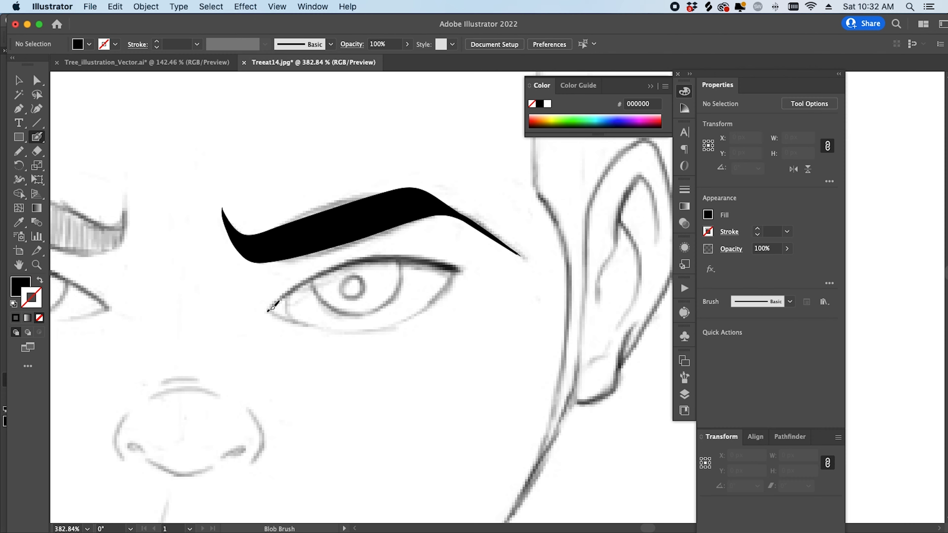
pyautogui.moveTo(268, 309)
pyautogui.mouseDown()
pyautogui.moveTo(369, 264)
pyautogui.moveTo(472, 271)
pyautogui.mouseUp()
pyautogui.moveTo(383, 327); pyautogui.dragTo(463, 266)
pyautogui.moveTo(354, 332); pyautogui.dragTo(268, 310)
pyautogui.press('super+z')
pyautogui.moveTo(356, 332); pyautogui.dragTo(267, 310)
pyautogui.moveTo(370, 314); pyautogui.dragTo(397, 268)
pyautogui.press('super+z')
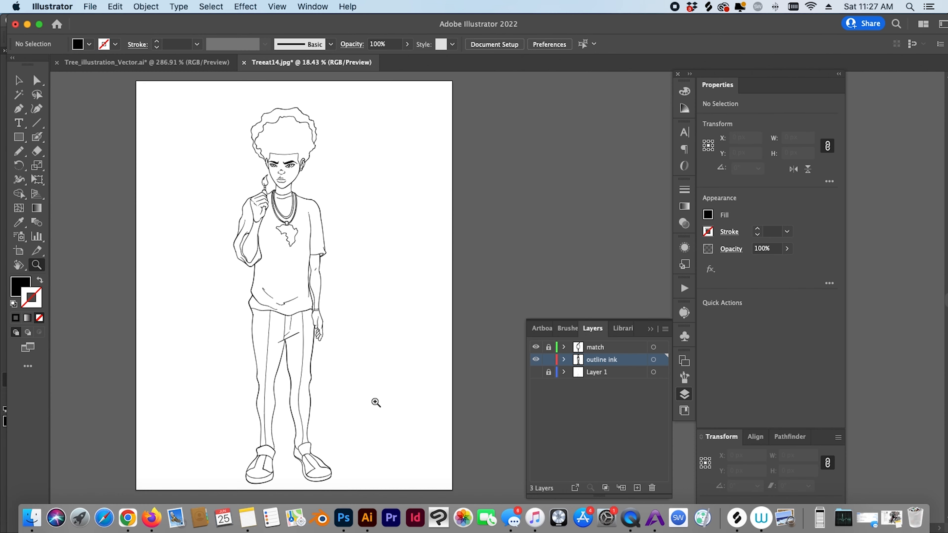
# - Paint two lines across the pendant
pyautogui.scroll(6, 374, 403)
pyautogui.moveTo(248, 291); pyautogui.dragTo(374, 278)
pyautogui.moveTo(246, 365); pyautogui.dragTo(345, 353)
# - Hide the layer to check the inking and zoom out to the whole figure
pyautogui.press('z')
pyautogui.moveTo(452, 297); pyautogui.dragTo(396, 299)
pyautogui.click(536, 372)
pyautogui.moveTo(338, 232); pyautogui.dragTo(276, 239)
pyautogui.moveTo(465, 378); pyautogui.dragTo(383, 355)
pyautogui.moveTo(377, 271); pyautogui.dragTo(337, 310)
pyautogui.moveTo(337, 310); pyautogui.dragTo(360, 314)
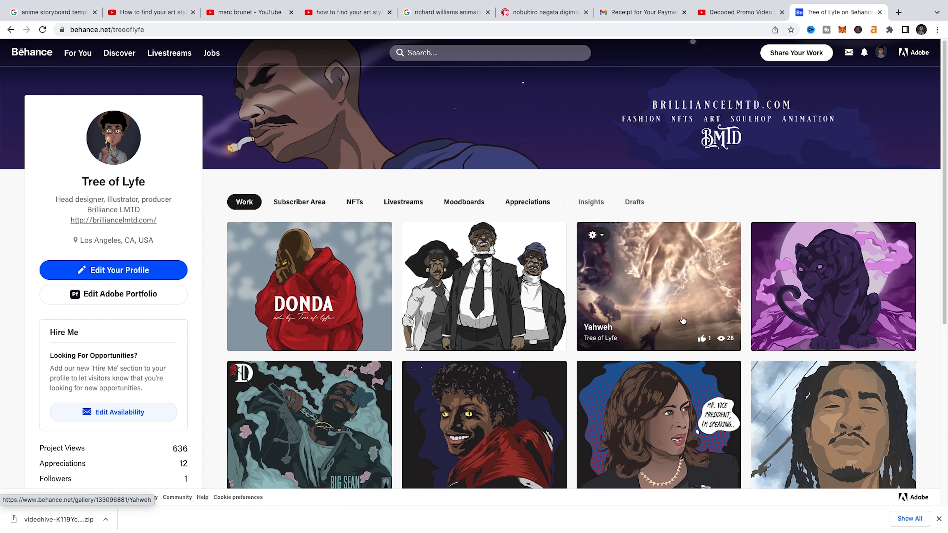
# - Open the Smooth On Both Sides project and scroll down to its purple panther illustration
pyautogui.scroll(-3, 811, 307)
pyautogui.click(811, 307)
pyautogui.scroll(-3, 813, 304)
pyautogui.scroll(-3, 814, 305)
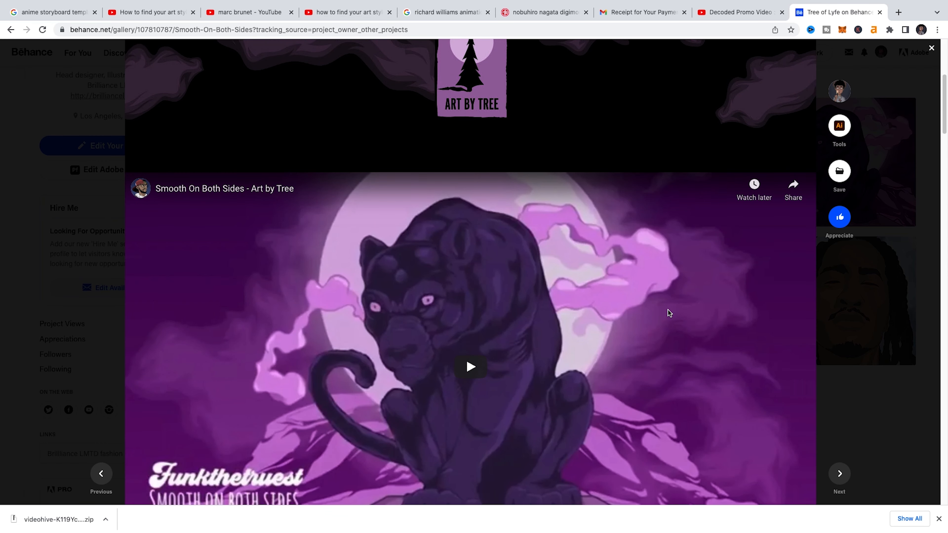
pyautogui.scroll(-10, 669, 313)
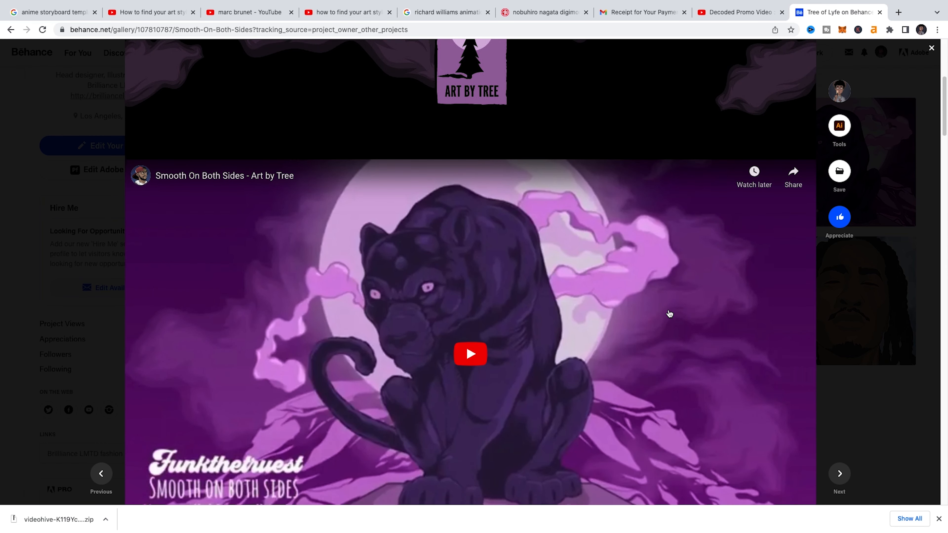
pyautogui.scroll(-2, 669, 310)
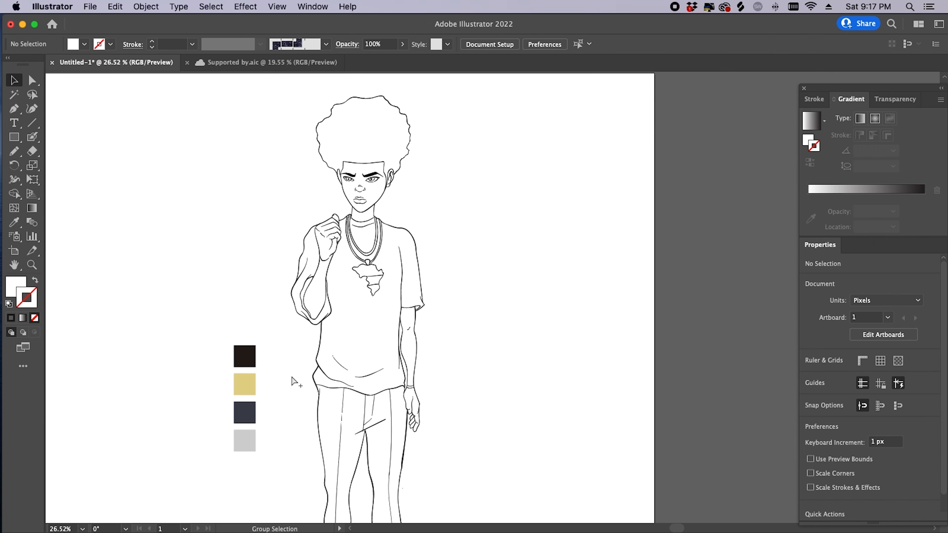
# - Undo, deselect the two rectangles and zoom in on the character's upper body
pyautogui.press('super+z')
pyautogui.click(292, 380)
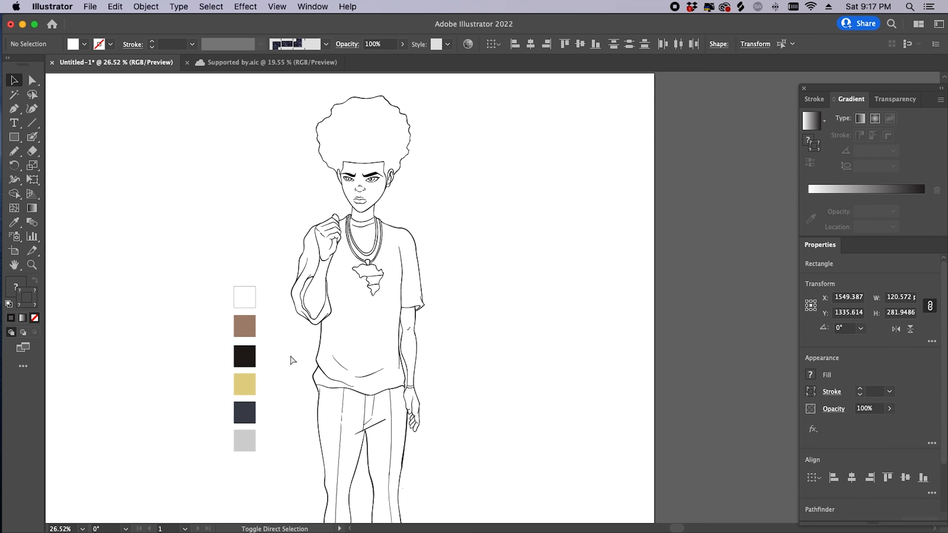
pyautogui.moveTo(294, 349)
pyautogui.mouseDown()
pyautogui.moveTo(284, 275)
pyautogui.moveTo(301, 269)
pyautogui.moveTo(306, 356)
pyautogui.mouseUp()
pyautogui.press('z')
pyautogui.moveTo(315, 397); pyautogui.dragTo(262, 267)
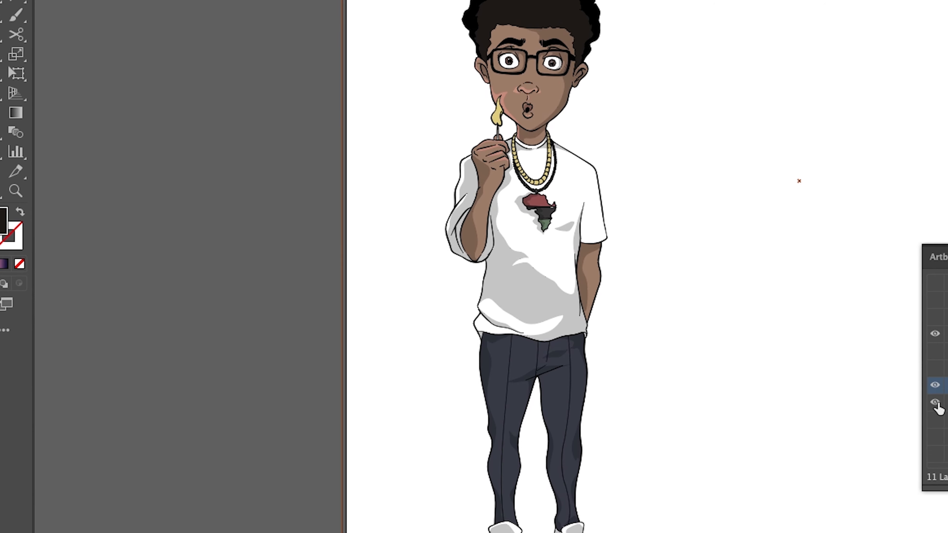
# - Toggle the colour layer, then show the shadows layer and the Thriller colour and navy background layers
pyautogui.click(936, 402)
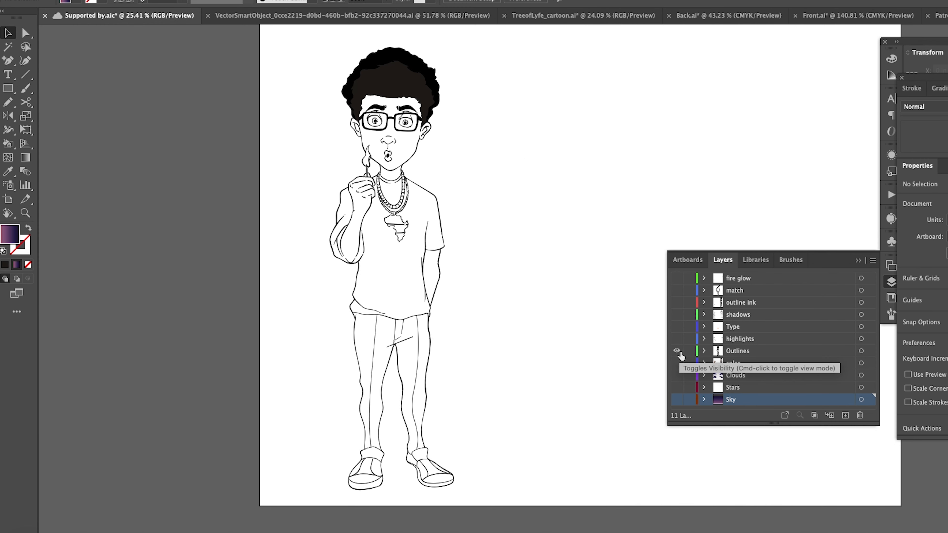
pyautogui.click(677, 364)
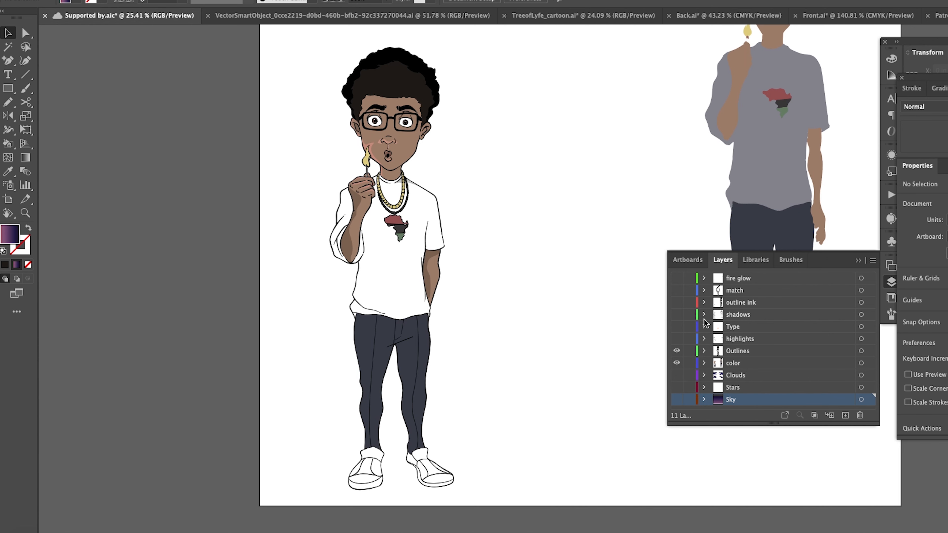
pyautogui.click(677, 315)
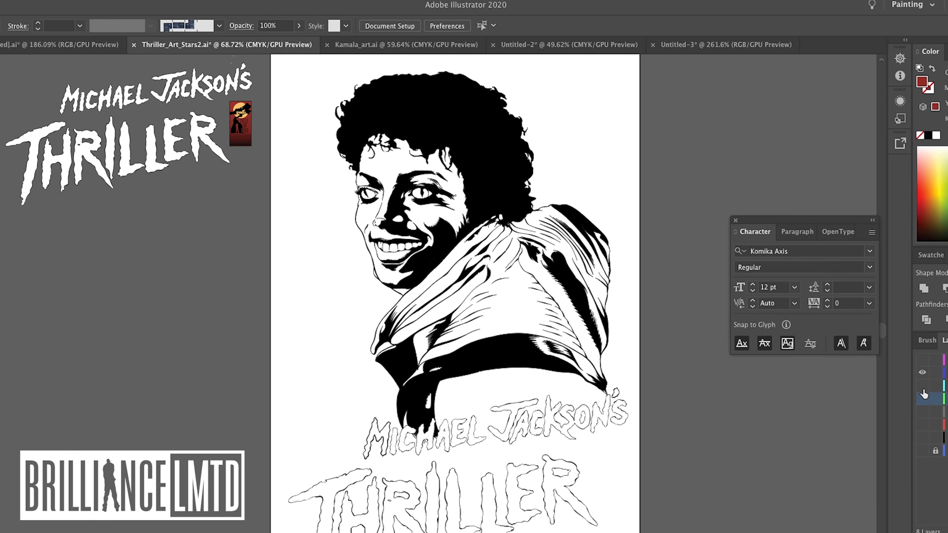
pyautogui.click(922, 399)
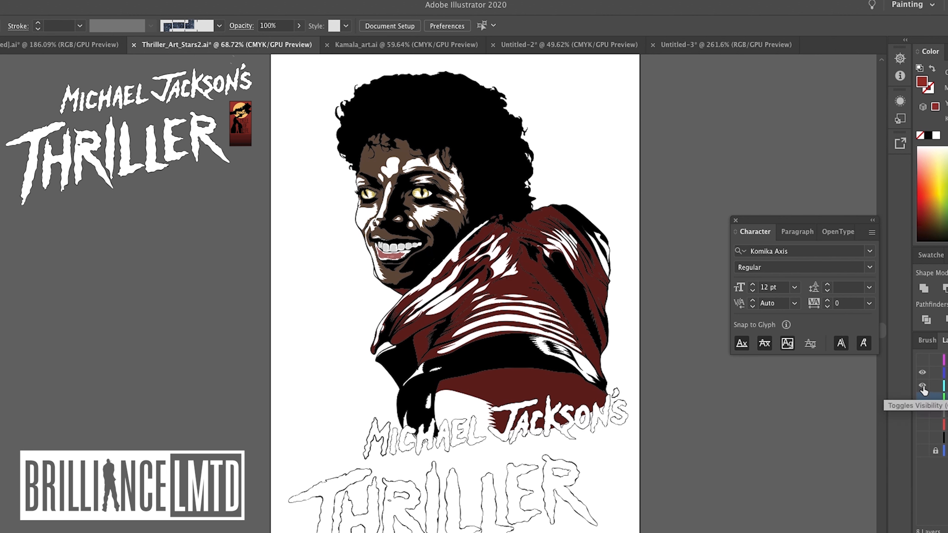
pyautogui.click(923, 400)
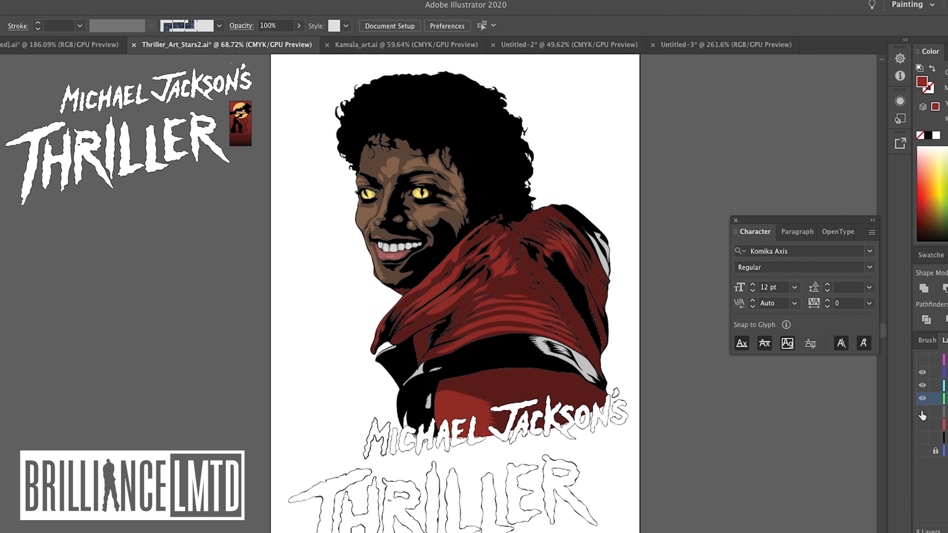
pyautogui.click(923, 422)
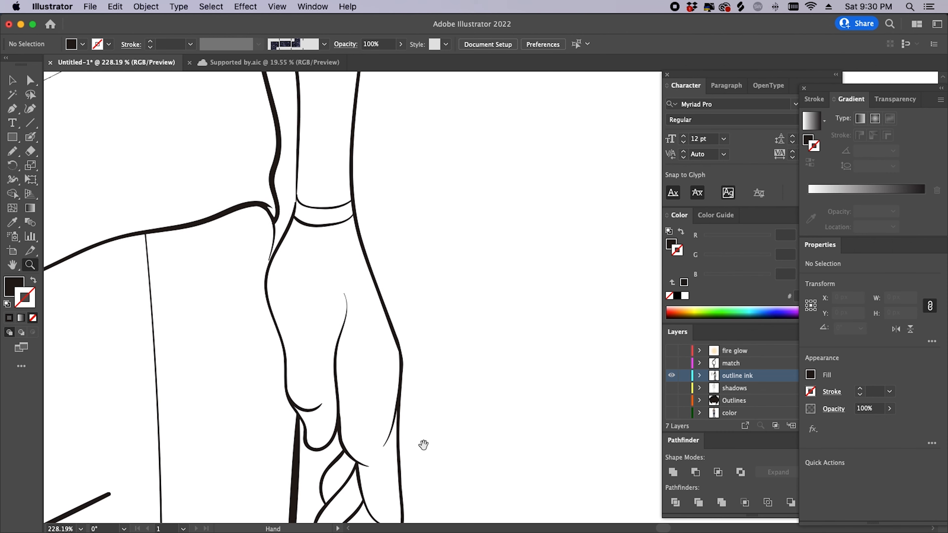
# - Paint over the thin collar outline with the Blob Brush to thicken it to match
pyautogui.scroll(3, 311, 355)
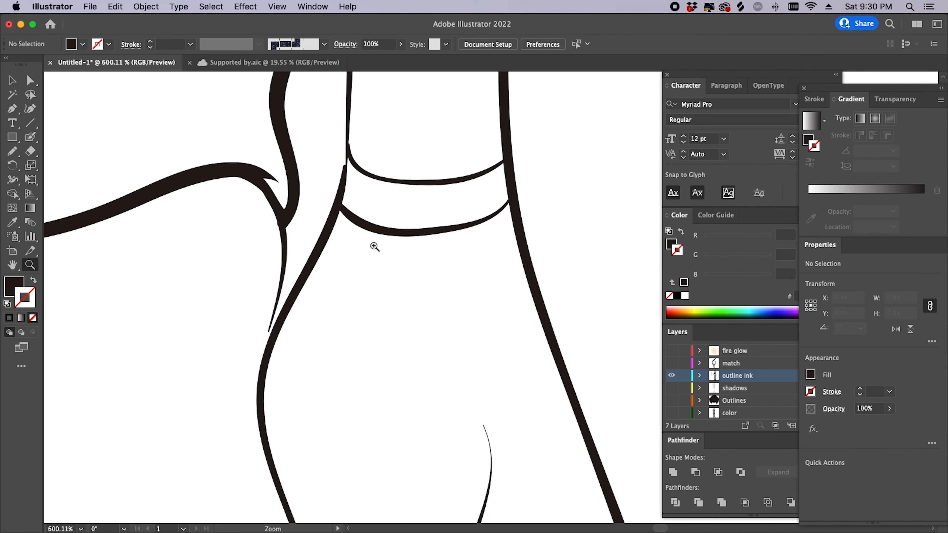
pyautogui.moveTo(375, 246); pyautogui.dragTo(392, 235)
pyautogui.keyDown('super'); pyautogui.click(286, 288); pyautogui.keyUp('super')
pyautogui.moveTo(262, 287); pyautogui.dragTo(251, 326)
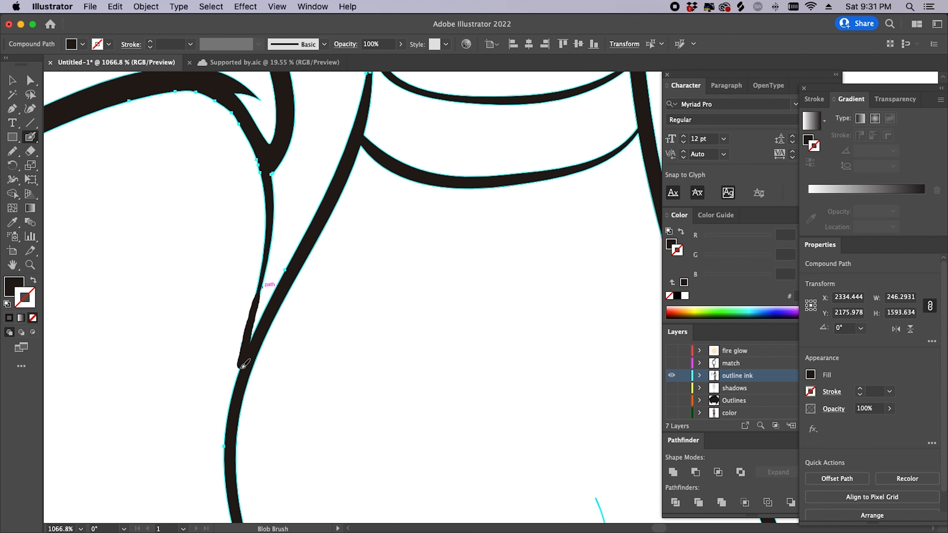
pyautogui.moveTo(235, 405); pyautogui.dragTo(233, 470)
pyautogui.keyDown('super'); pyautogui.click(375, 267); pyautogui.keyUp('super')
pyautogui.moveTo(371, 359); pyautogui.dragTo(261, 418)
pyautogui.moveTo(470, 384)
pyautogui.mouseDown()
pyautogui.moveTo(386, 462)
pyautogui.moveTo(232, 464)
pyautogui.mouseUp()
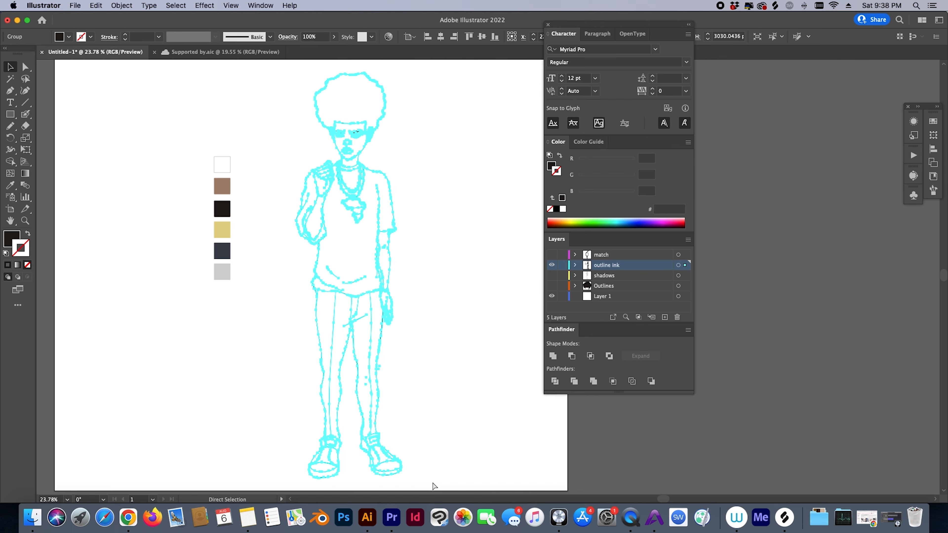
# - Rename Layer 1 to Color
pyautogui.press('v')
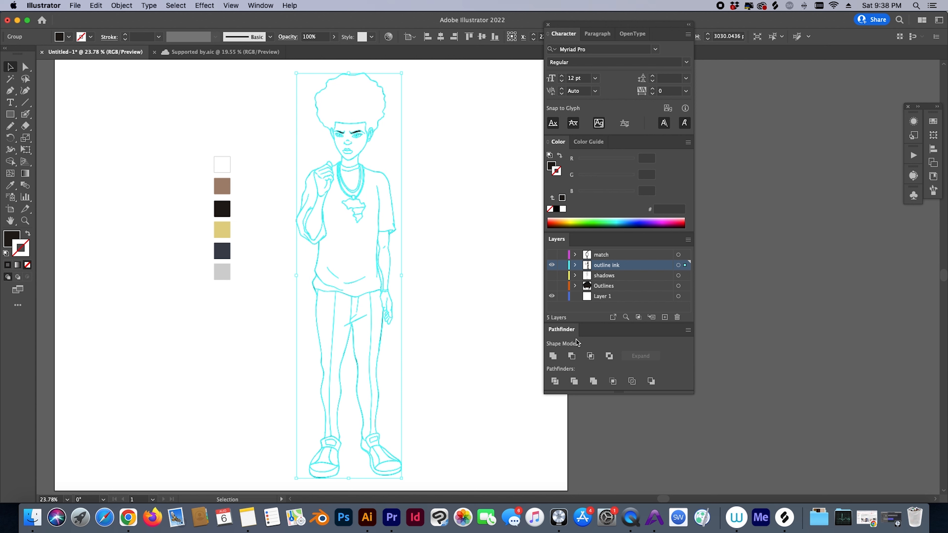
pyautogui.doubleClick(603, 297)
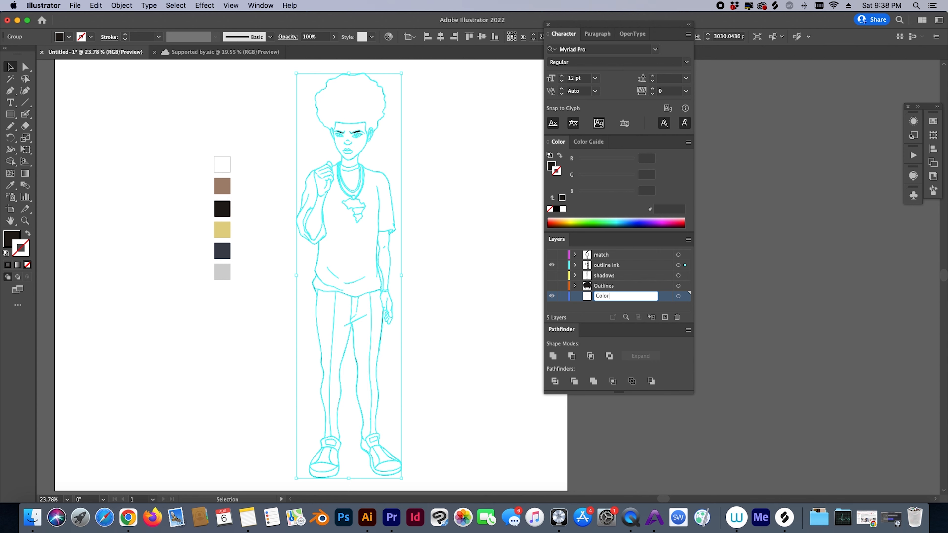
pyautogui.press('Return')
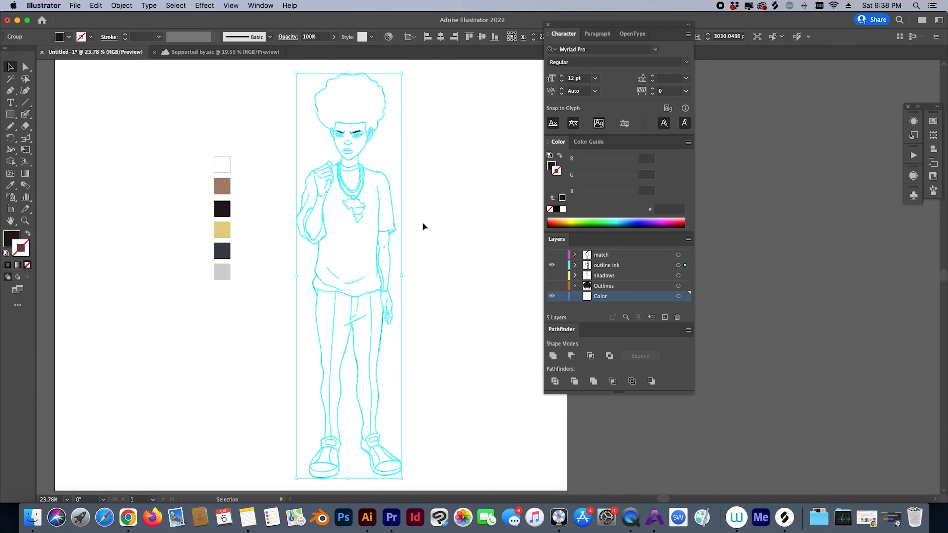
# - Paste the line drawing in place, move it onto the Color layer, and close the floating Pathfinder options
pyautogui.press('a')
pyautogui.press('v')
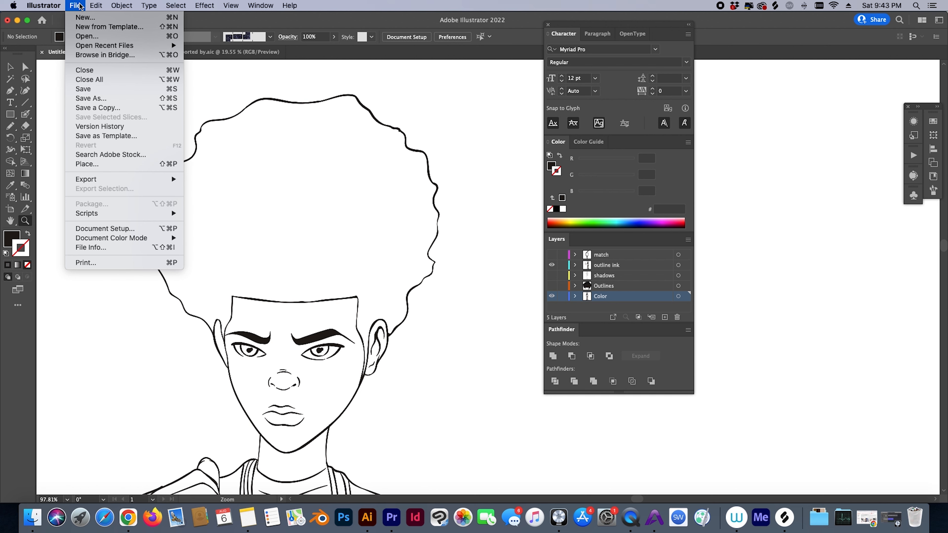
pyautogui.moveTo(93, 4)
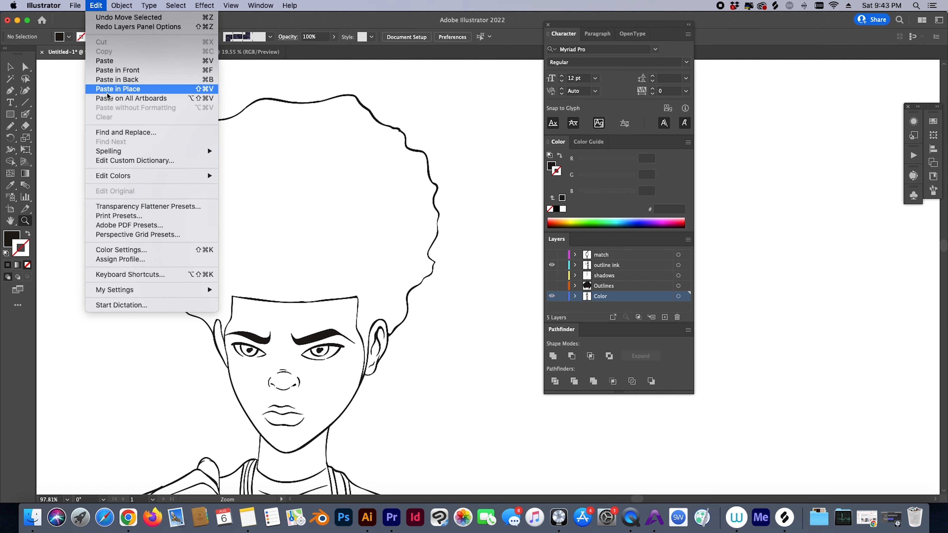
pyautogui.click(113, 98)
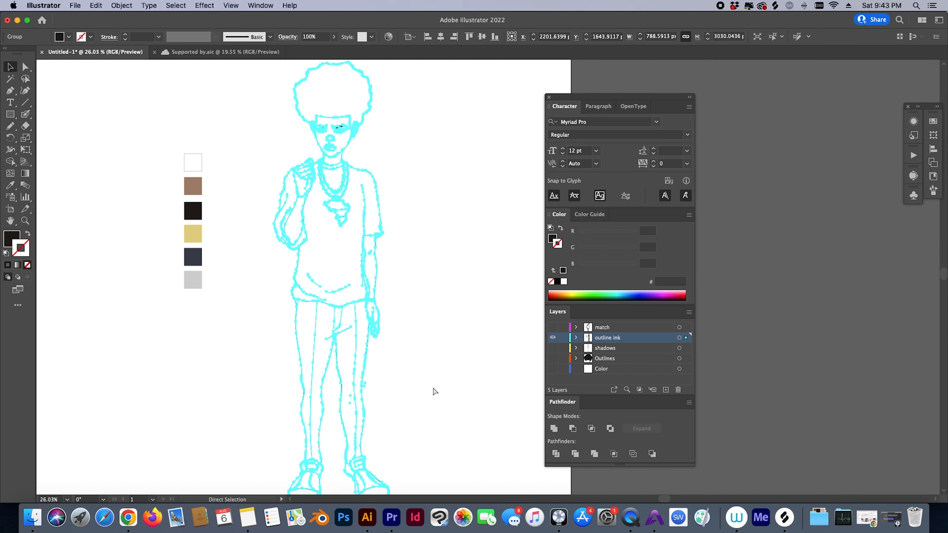
pyautogui.press('v')
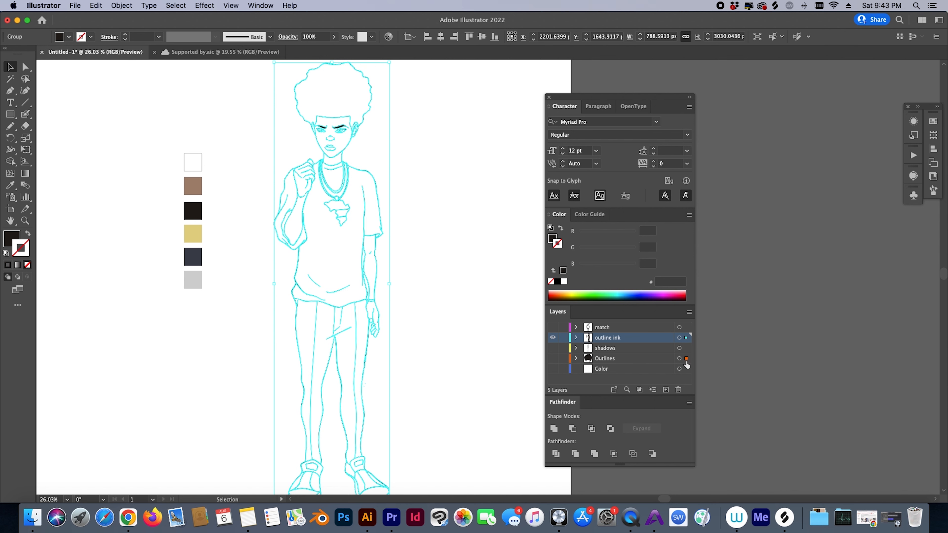
pyautogui.moveTo(687, 373); pyautogui.dragTo(687, 374)
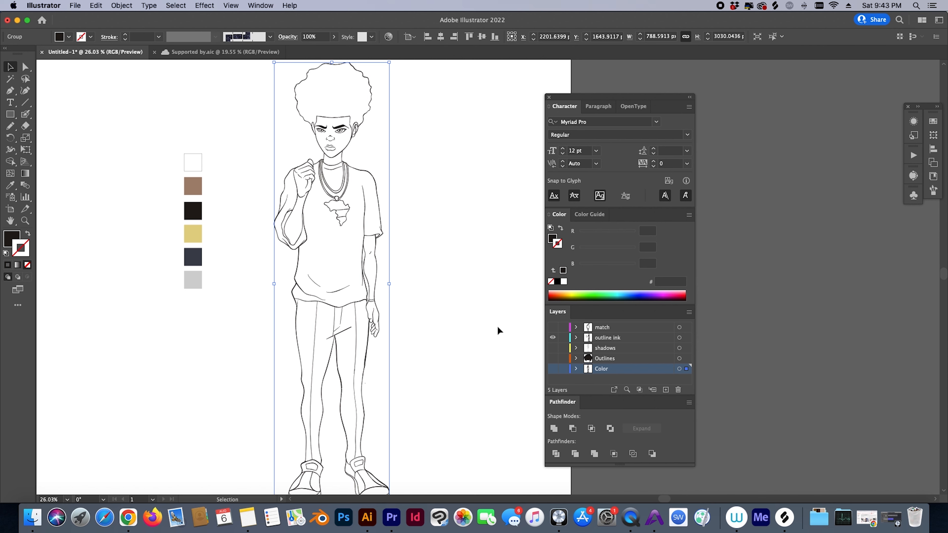
pyautogui.click(452, 279)
pyautogui.moveTo(452, 277)
pyautogui.mouseDown()
pyautogui.moveTo(460, 303)
pyautogui.moveTo(460, 267)
pyautogui.mouseUp()
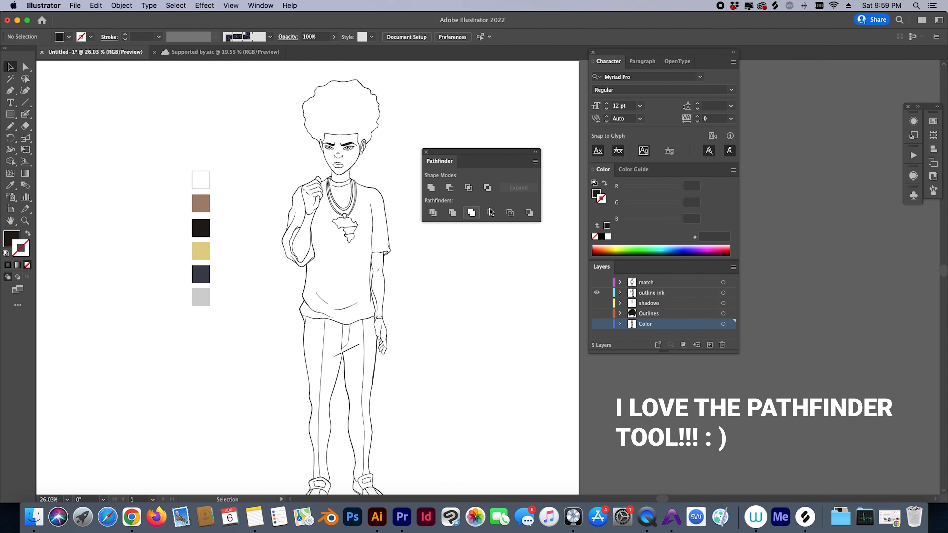
pyautogui.click(253, 5)
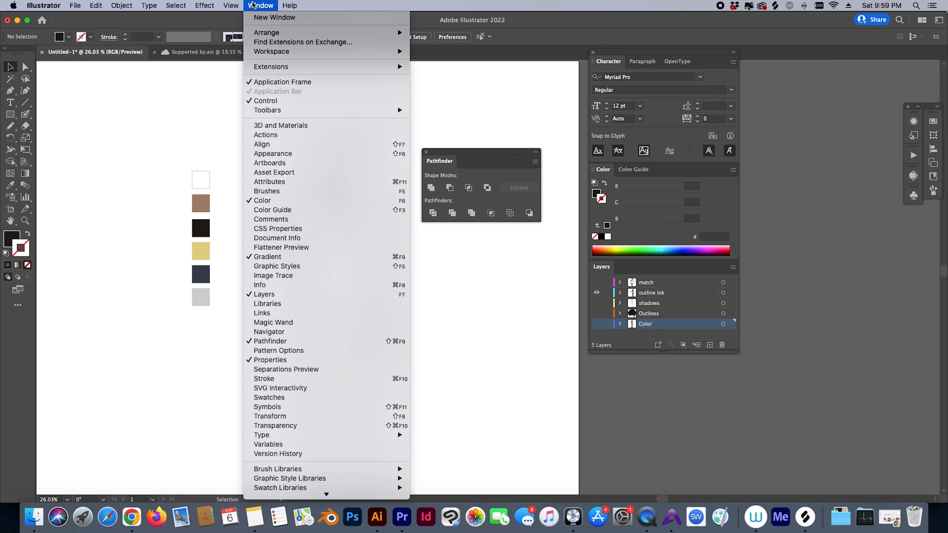
pyautogui.click(292, 343)
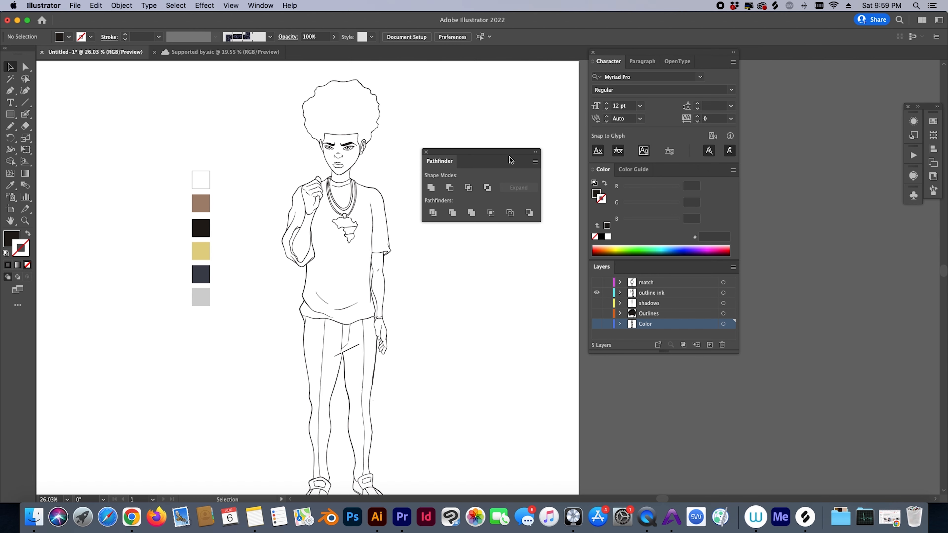
# - Drag the floating Pathfinder panel slightly lower beside the artwork
pyautogui.moveTo(508, 163); pyautogui.dragTo(502, 216)
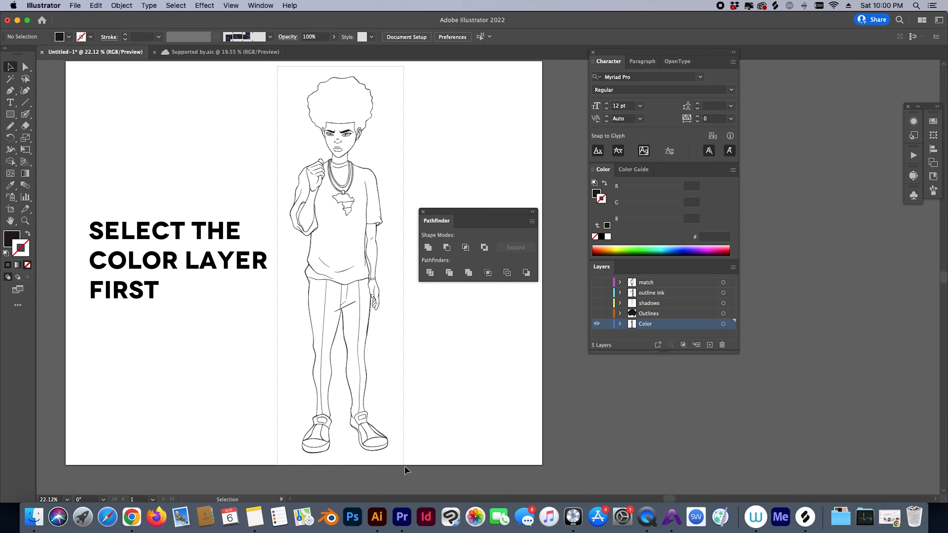
# - Select all the copied figure art and Unite it into one silhouette in Pathfinder
pyautogui.press('super+a')
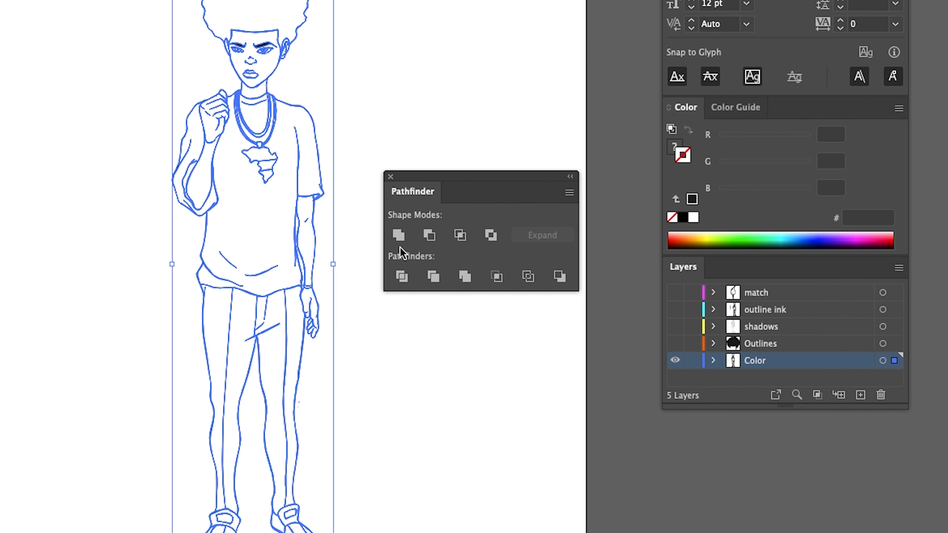
pyautogui.click(398, 236)
pyautogui.click(345, 159)
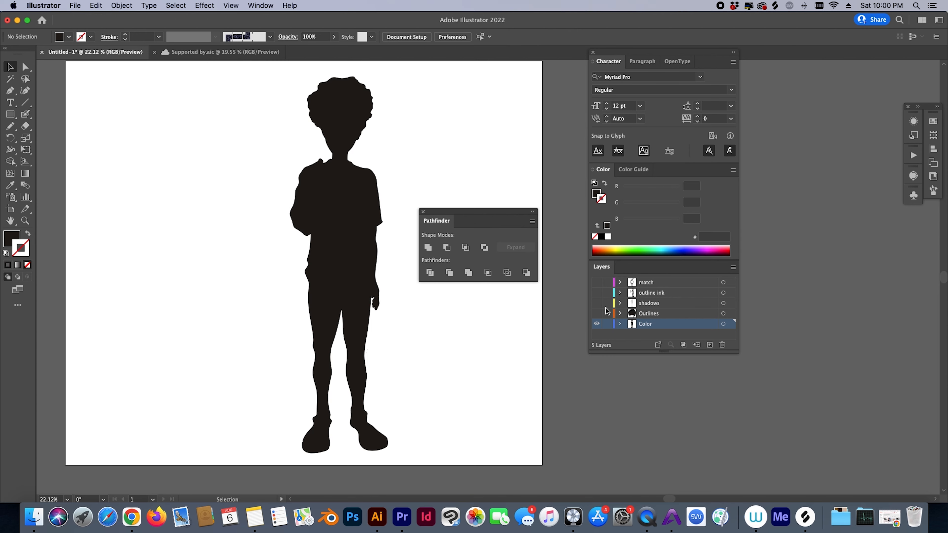
# - Show the outline ink layer and fill the silhouette with the brown swatch colour
pyautogui.click(592, 292)
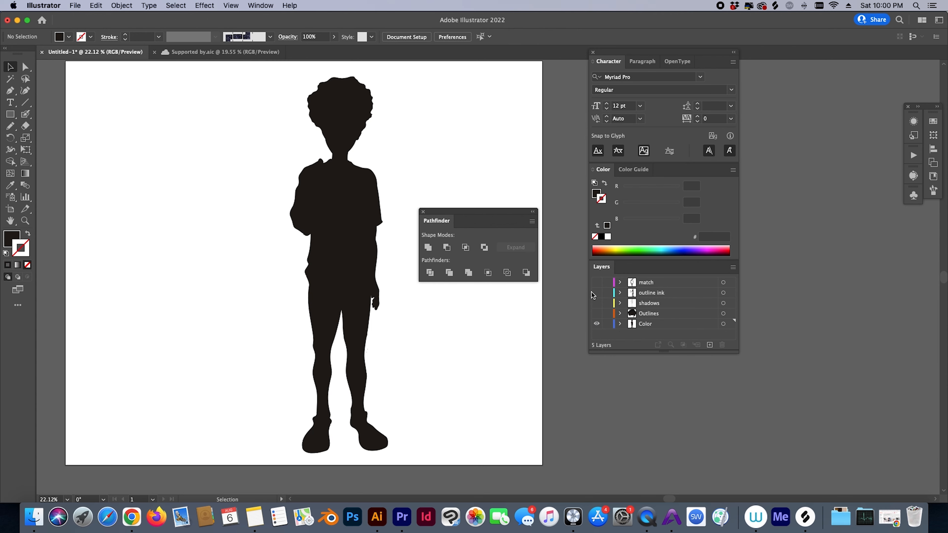
pyautogui.click(596, 294)
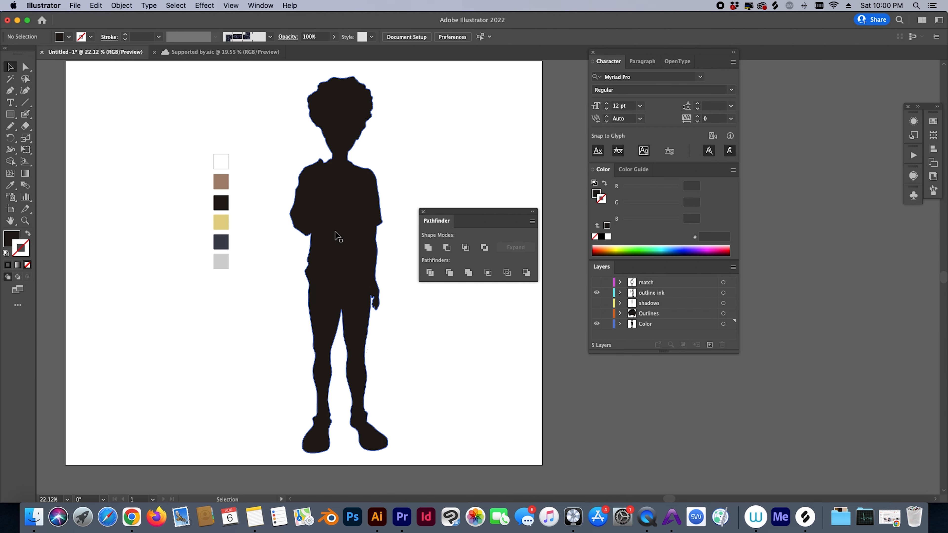
pyautogui.click(342, 102)
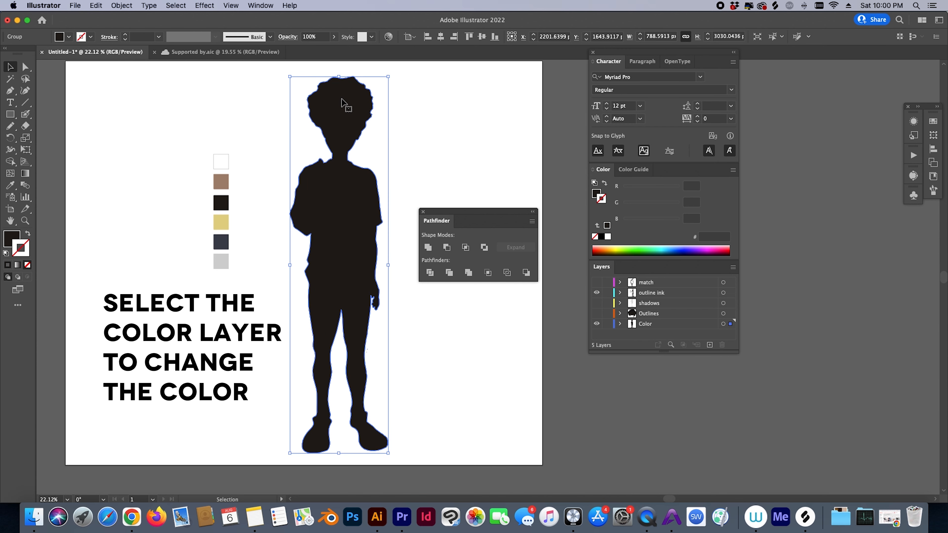
pyautogui.press('i')
pyautogui.click(222, 182)
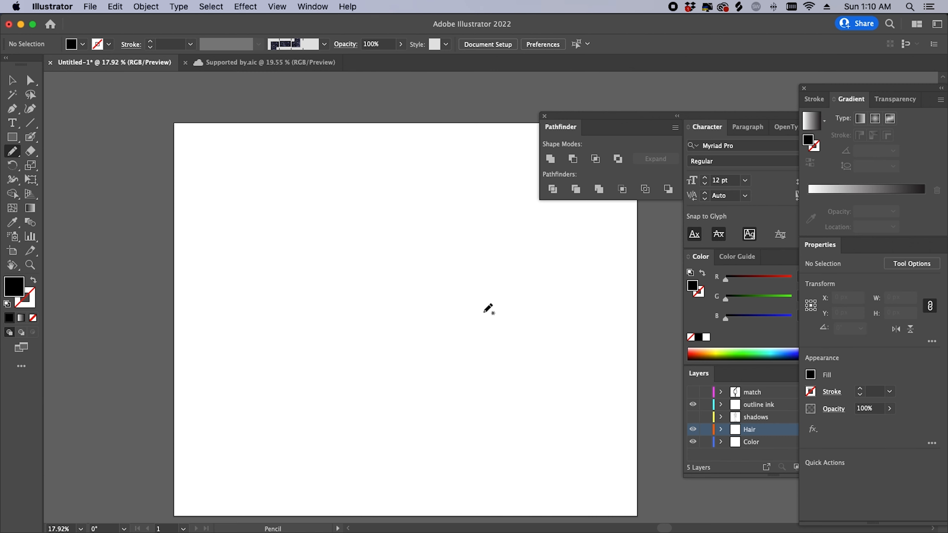
# - Draw a large closed blob with the Pencil and redraw its right and upper-left edges
pyautogui.moveTo(482, 260)
pyautogui.mouseDown()
pyautogui.moveTo(353, 233)
pyautogui.moveTo(312, 263)
pyautogui.moveTo(248, 359)
pyautogui.moveTo(315, 422)
pyautogui.moveTo(429, 379)
pyautogui.mouseUp()
pyautogui.moveTo(469, 339); pyautogui.dragTo(504, 304)
pyautogui.scroll(3, 504, 311)
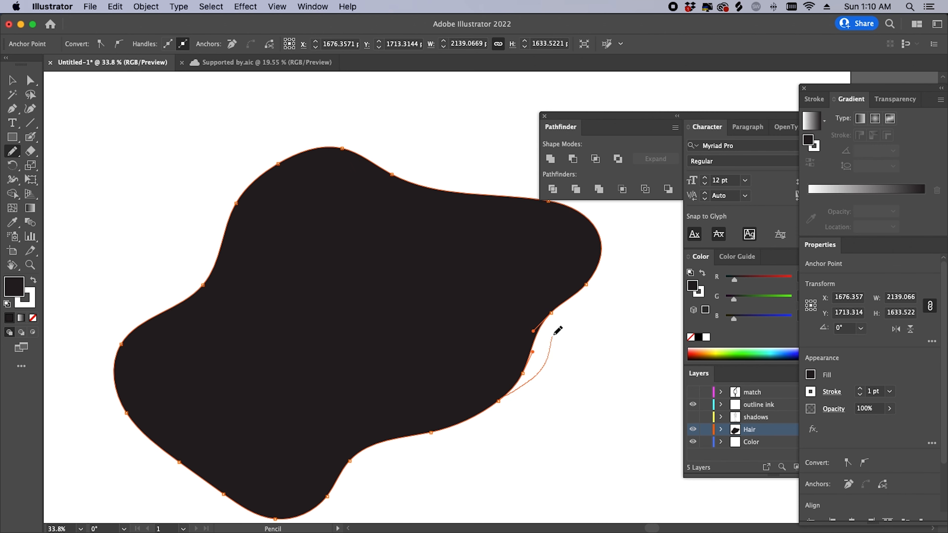
pyautogui.moveTo(607, 263); pyautogui.dragTo(609, 254)
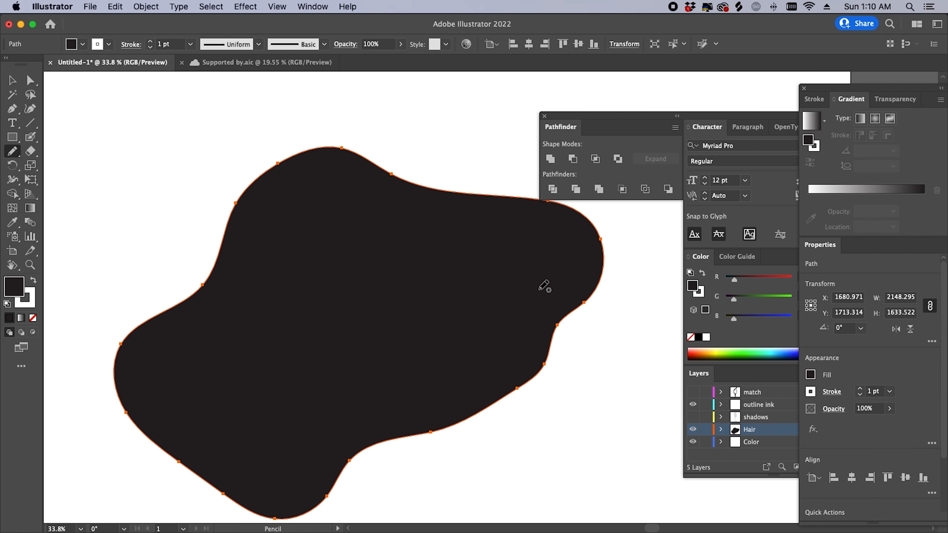
pyautogui.moveTo(348, 131)
pyautogui.mouseDown()
pyautogui.moveTo(313, 123)
pyautogui.moveTo(262, 142)
pyautogui.moveTo(177, 245)
pyautogui.moveTo(191, 290)
pyautogui.mouseUp()
# - Erase a thin channel through the blob to split off a sliver
pyautogui.hotkey('shift', 'e')
pyautogui.moveTo(345, 452)
pyautogui.mouseDown()
pyautogui.moveTo(389, 351)
pyautogui.moveTo(364, 286)
pyautogui.moveTo(403, 394)
pyautogui.moveTo(394, 435)
pyautogui.moveTo(481, 514)
pyautogui.mouseUp()
pyautogui.press('a')
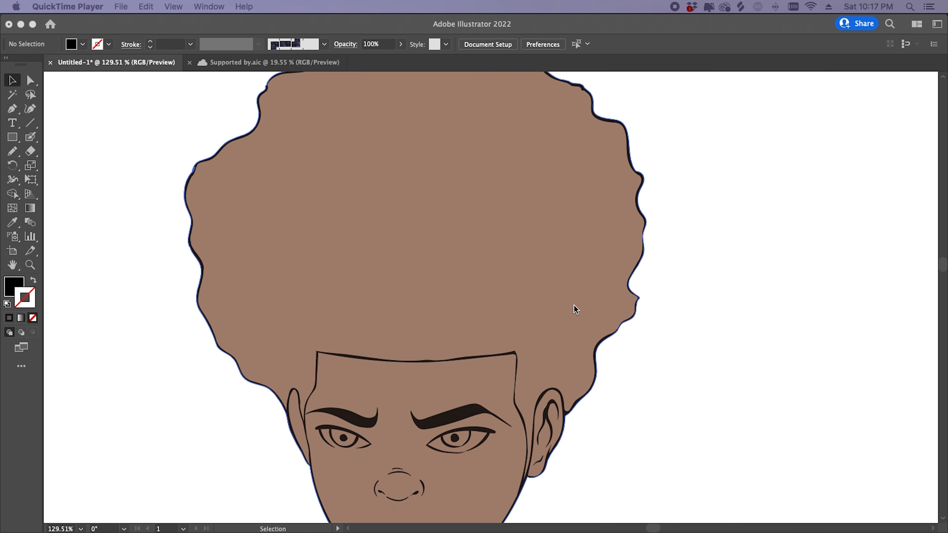
pyautogui.click(668, 307)
pyautogui.press('z')
pyautogui.moveTo(640, 312); pyautogui.dragTo(603, 339)
pyautogui.press('space')
pyautogui.moveTo(628, 341); pyautogui.dragTo(548, 351)
pyautogui.moveTo(524, 352); pyautogui.dragTo(561, 330)
pyautogui.press('space')
pyautogui.moveTo(554, 395)
pyautogui.mouseDown()
pyautogui.moveTo(529, 386)
pyautogui.moveTo(557, 341)
pyautogui.moveTo(540, 391)
pyautogui.mouseUp()
pyautogui.press('space')
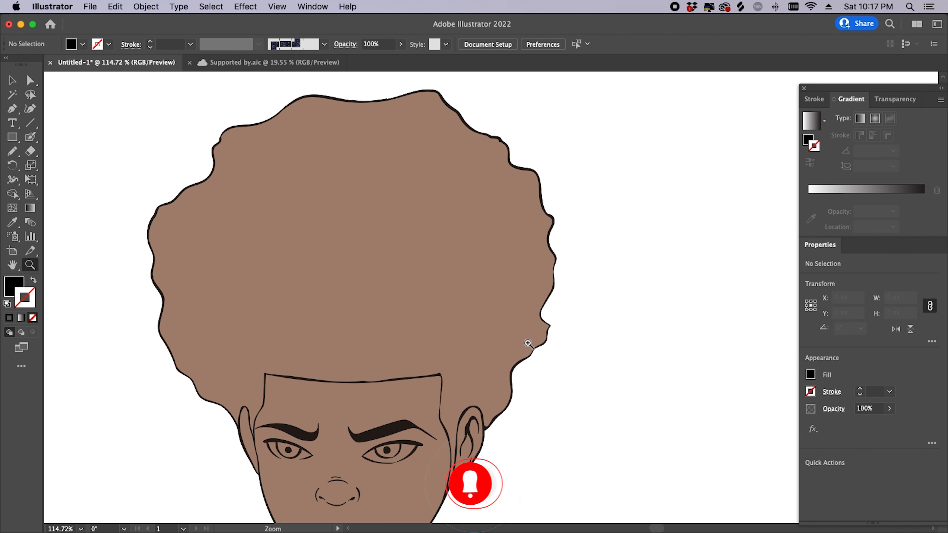
pyautogui.press('n')
pyautogui.scroll(-3, 500, 325)
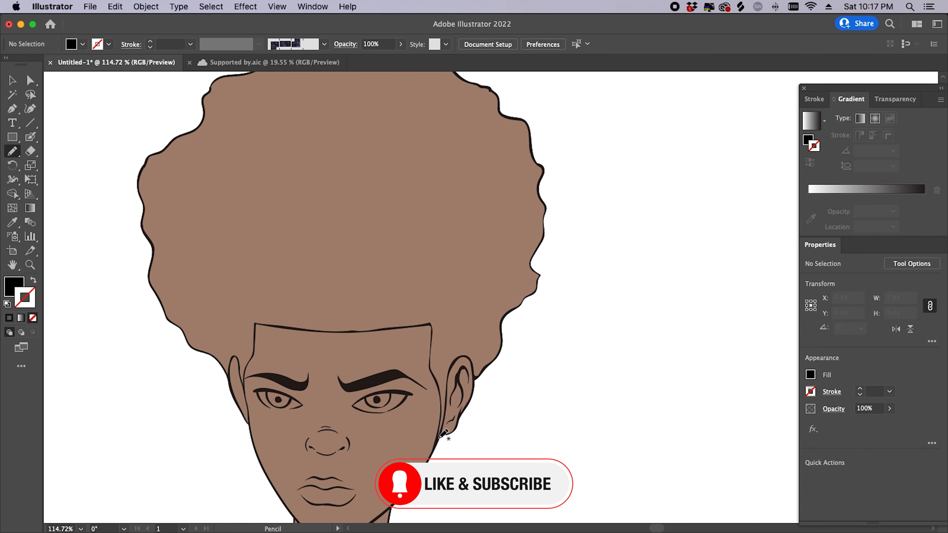
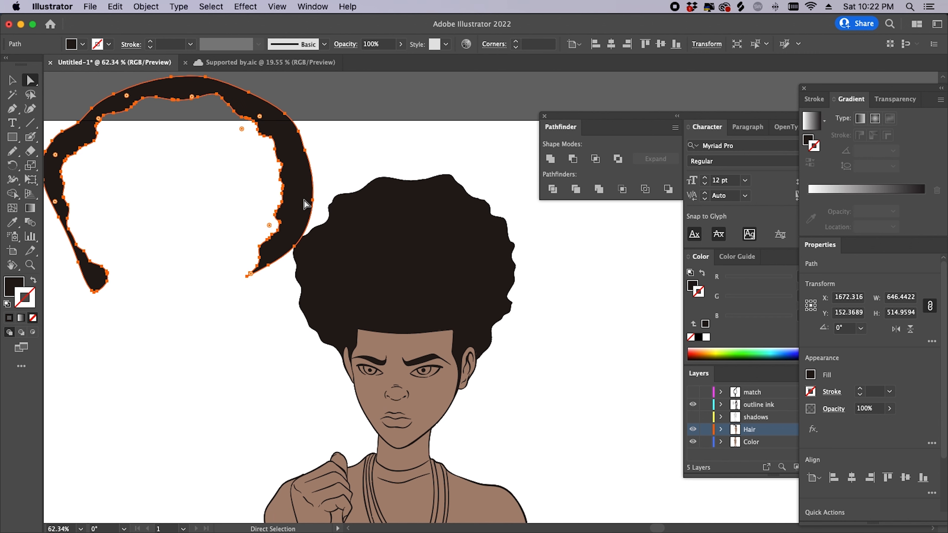
# - Delete the stray arc-shaped hair piece, leaving only the dark afro
pyautogui.press('Delete')
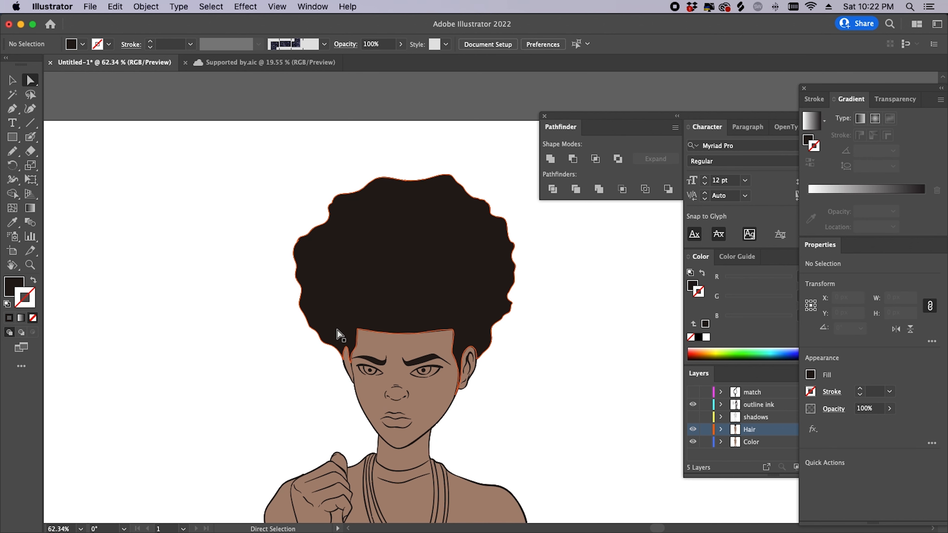
# - Frame the head and test-move the hair group off it, then undo the move
pyautogui.moveTo(518, 305); pyautogui.dragTo(422, 312)
pyautogui.moveTo(510, 327); pyautogui.dragTo(495, 266)
pyautogui.moveTo(483, 214); pyautogui.dragTo(549, 216)
pyautogui.moveTo(411, 220); pyautogui.dragTo(271, 258)
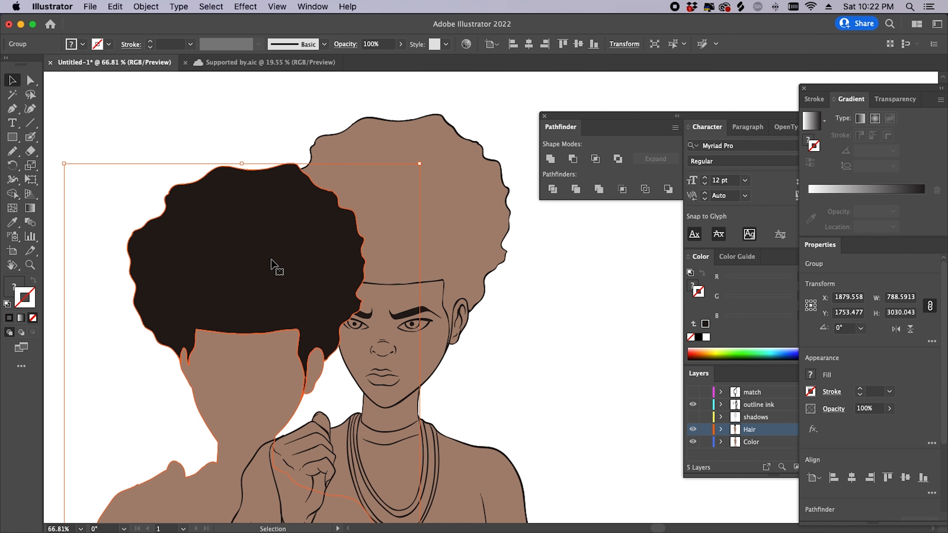
pyautogui.press('super+z')
pyautogui.press('super+z')
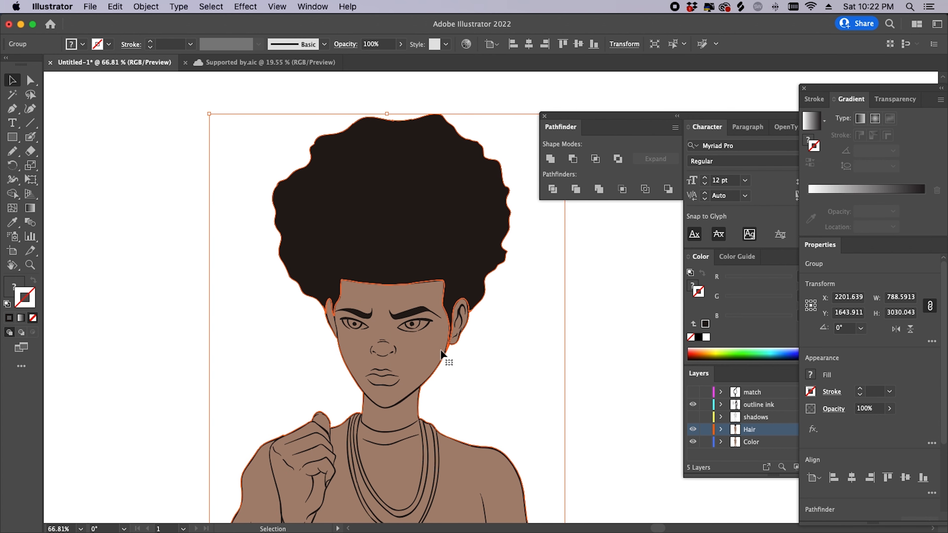
# - Delete the unwanted skin-coloured shape and show the Color layer again
pyautogui.moveTo(497, 394); pyautogui.dragTo(480, 322)
pyautogui.press('a')
pyautogui.moveTo(411, 289); pyautogui.dragTo(583, 395)
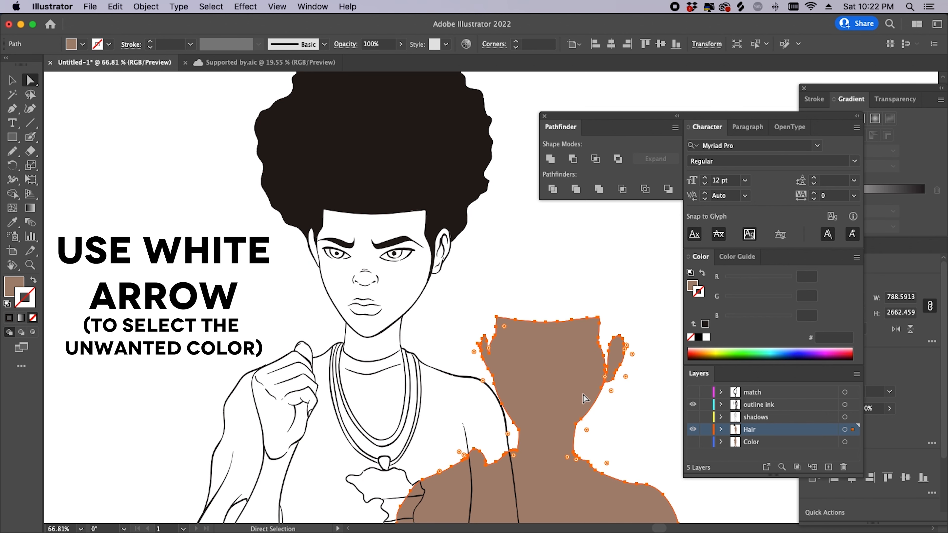
pyautogui.press('Delete')
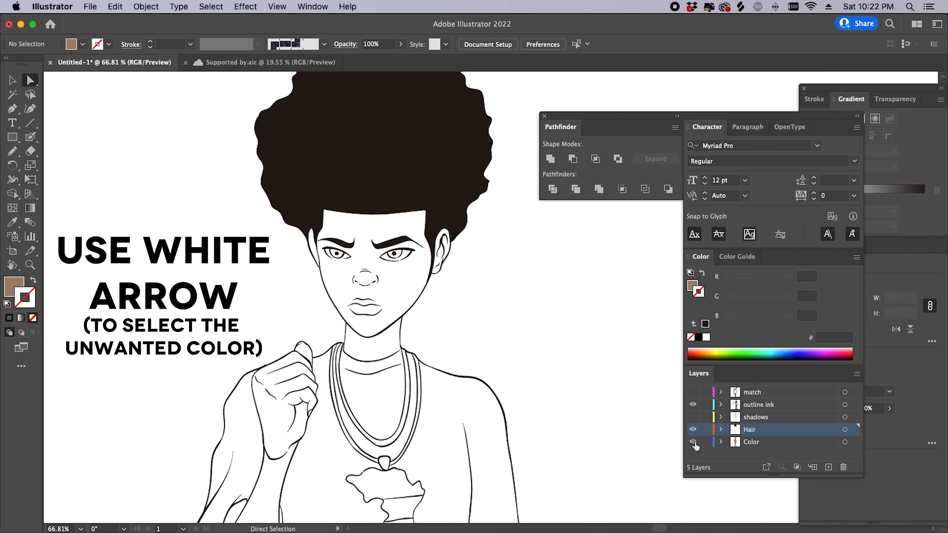
pyautogui.click(693, 442)
pyautogui.press('z')
pyautogui.moveTo(499, 287); pyautogui.dragTo(509, 269)
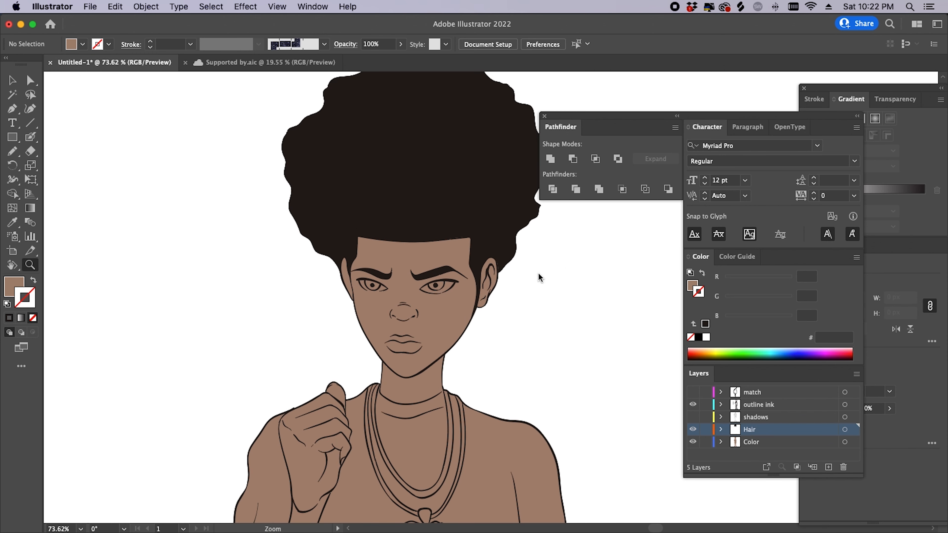
pyautogui.moveTo(529, 365); pyautogui.dragTo(491, 244)
pyautogui.moveTo(459, 355); pyautogui.dragTo(466, 293)
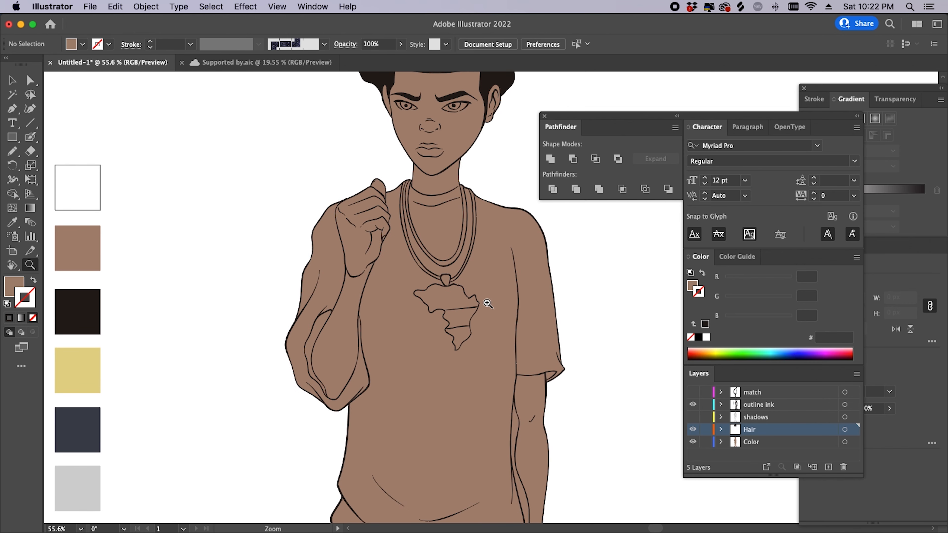
pyautogui.moveTo(482, 338); pyautogui.dragTo(489, 269)
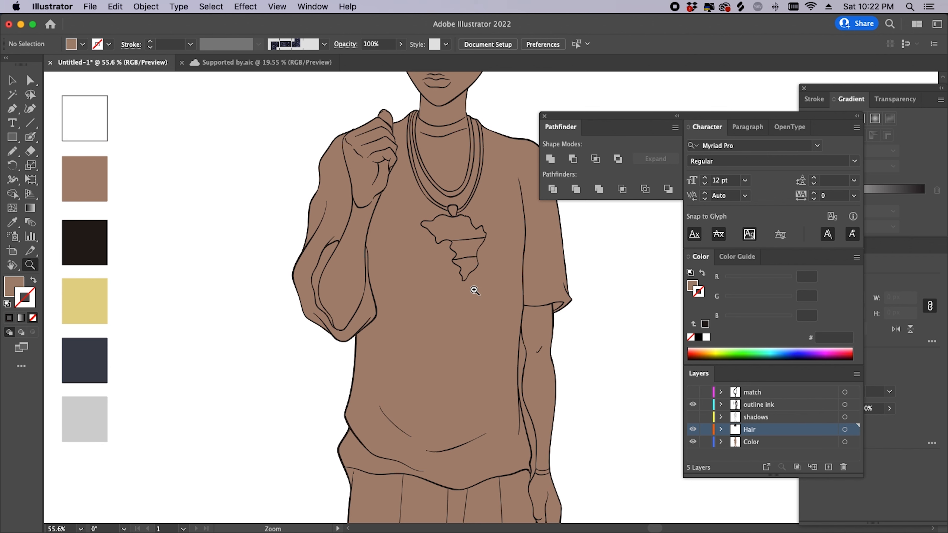
pyautogui.moveTo(473, 414); pyautogui.dragTo(459, 236)
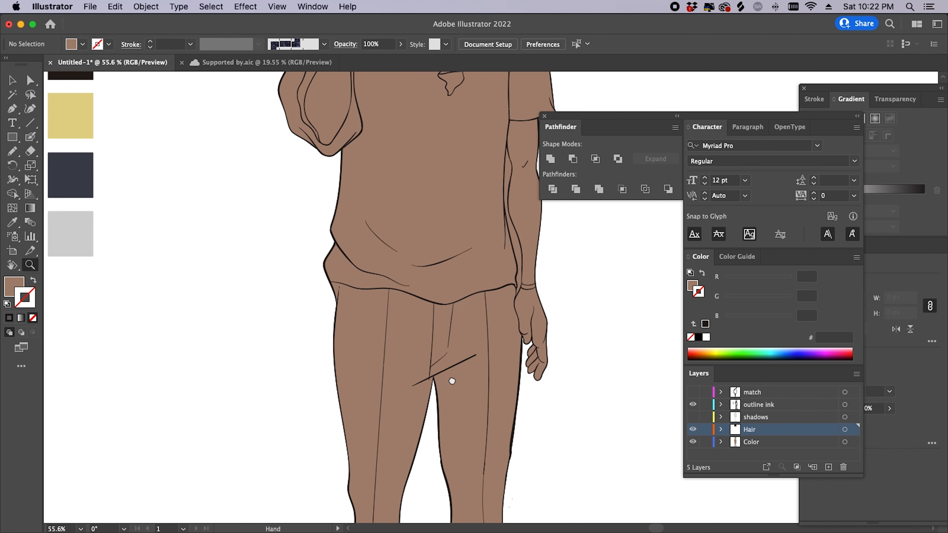
pyautogui.moveTo(452, 383); pyautogui.dragTo(464, 261)
pyautogui.moveTo(496, 207); pyautogui.dragTo(451, 399)
pyautogui.moveTo(455, 307); pyautogui.dragTo(473, 331)
pyautogui.moveTo(444, 370); pyautogui.dragTo(506, 387)
pyautogui.moveTo(456, 352); pyautogui.dragTo(465, 516)
pyautogui.moveTo(450, 361); pyautogui.dragTo(451, 203)
pyautogui.moveTo(467, 403); pyautogui.dragTo(438, 285)
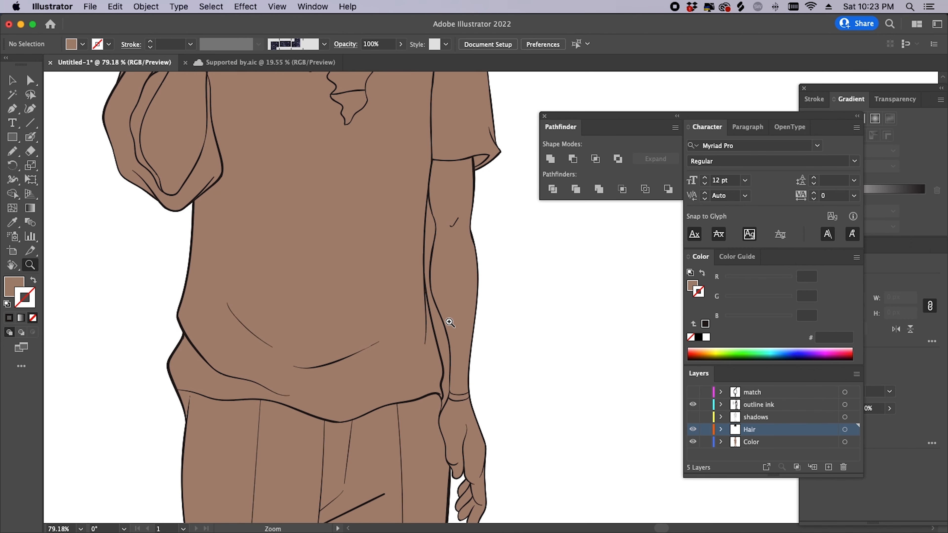
pyautogui.moveTo(396, 233); pyautogui.dragTo(449, 290)
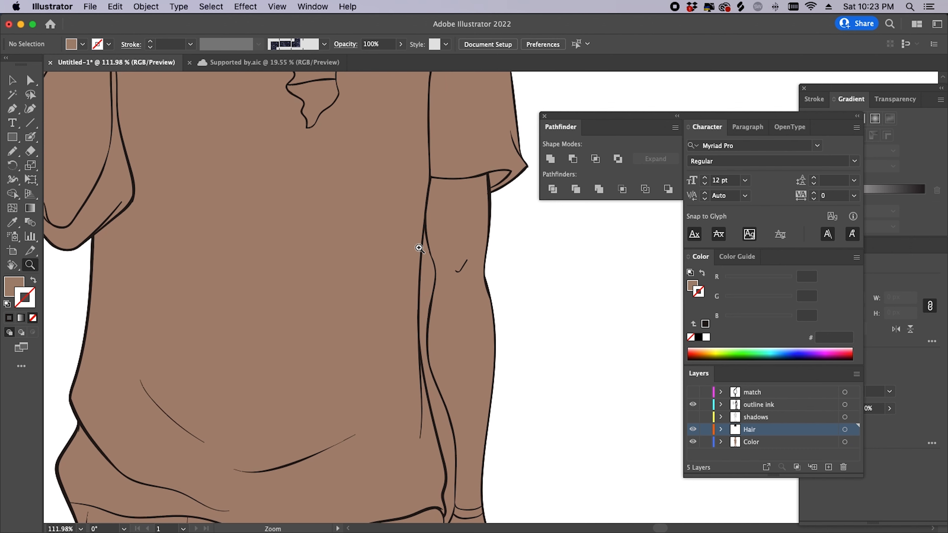
pyautogui.moveTo(419, 249); pyautogui.dragTo(493, 268)
pyautogui.moveTo(461, 307); pyautogui.dragTo(456, 226)
pyautogui.press('a')
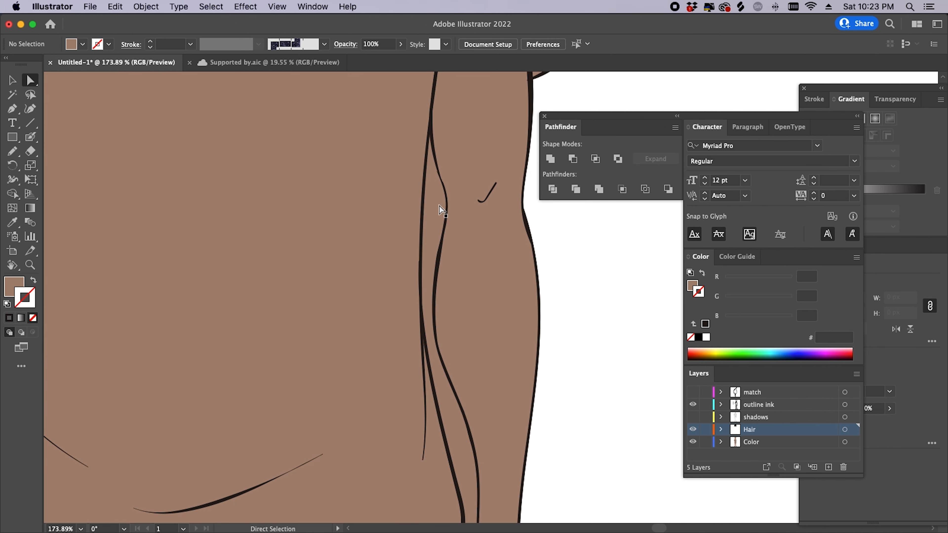
pyautogui.click(440, 207)
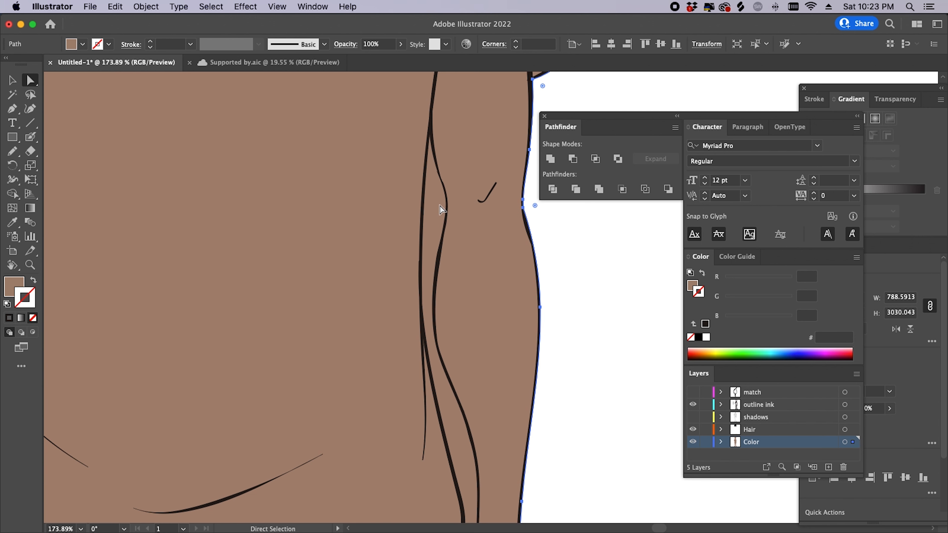
# - Draw a white freehand loop in the gap beside the boy's arm
pyautogui.press('n')
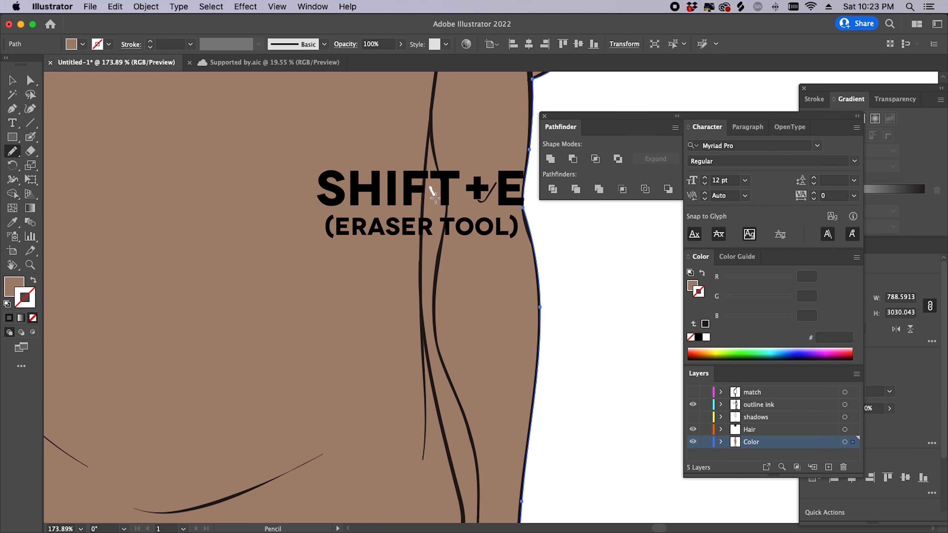
pyautogui.moveTo(438, 216); pyautogui.dragTo(435, 246)
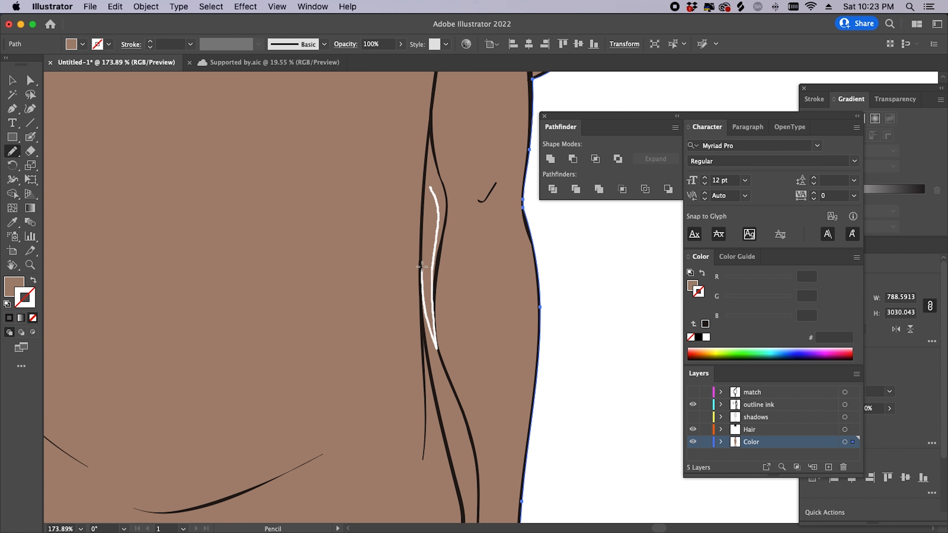
pyautogui.moveTo(429, 189); pyautogui.dragTo(525, 206)
pyautogui.press('super+shift+a')
pyautogui.press('z')
pyautogui.moveTo(477, 264); pyautogui.dragTo(541, 261)
# - Delete the brown island inside the loop and select the white gap shape
pyautogui.press('a')
pyautogui.click(433, 283)
pyautogui.press('Delete')
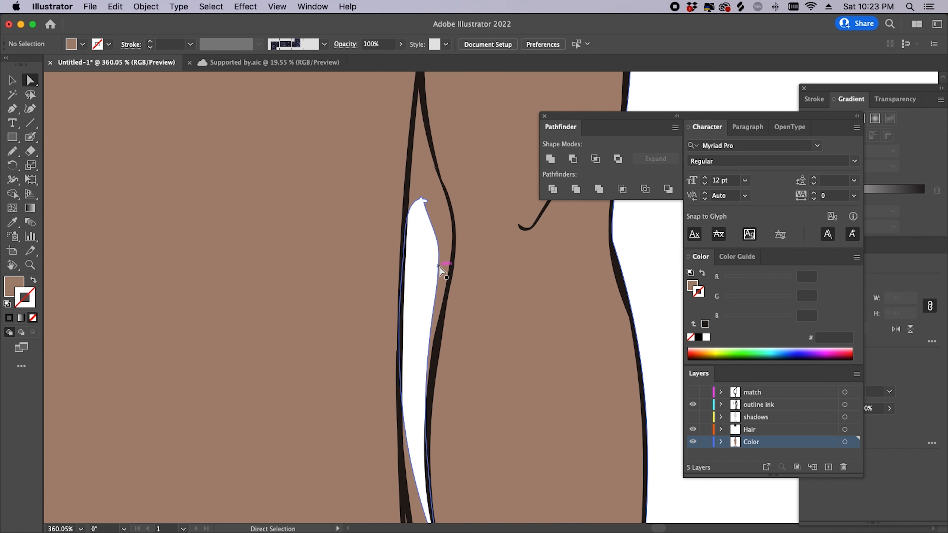
pyautogui.click(439, 316)
# - Redraw the white gap's left and right edges along the upper arm's ink lines
pyautogui.press('n')
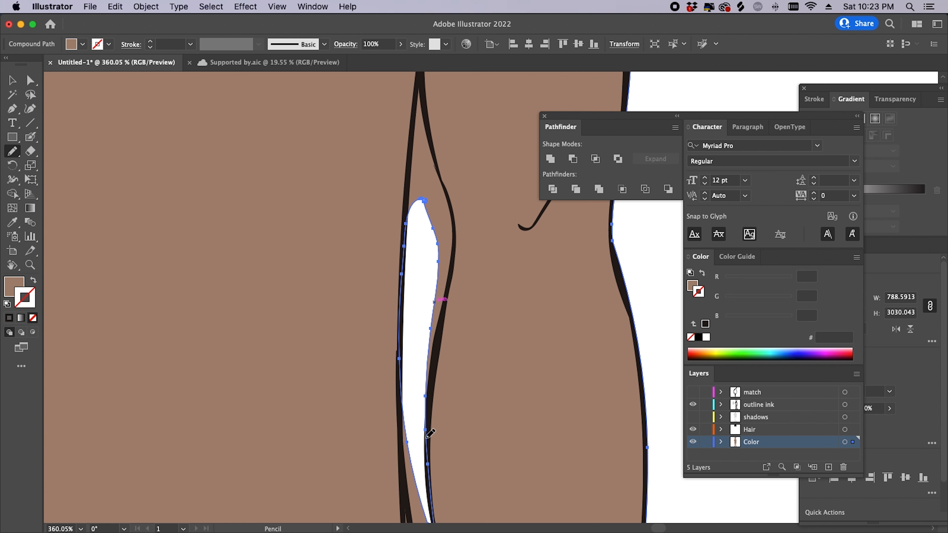
pyautogui.moveTo(432, 394); pyautogui.dragTo(449, 279)
pyautogui.moveTo(455, 243); pyautogui.dragTo(437, 162)
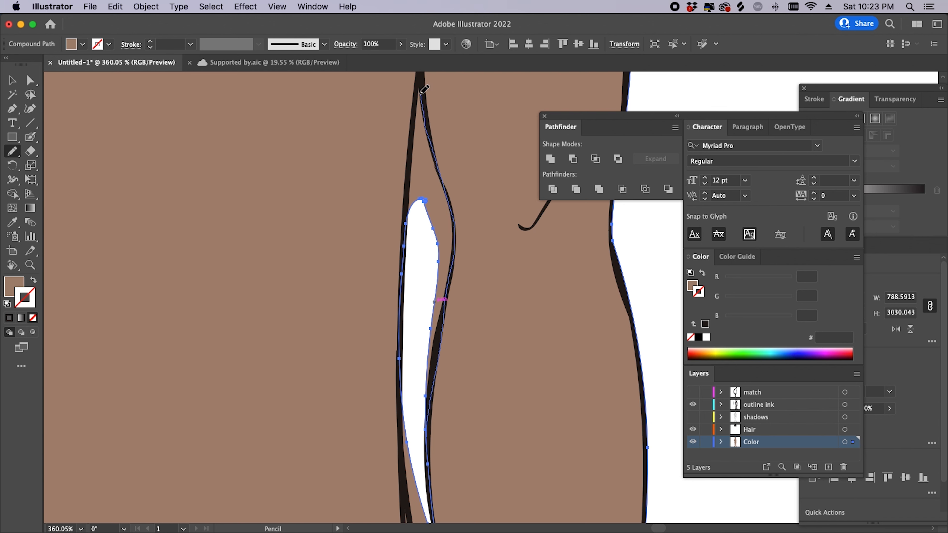
pyautogui.moveTo(412, 149); pyautogui.dragTo(410, 228)
pyautogui.moveTo(478, 377)
pyautogui.mouseDown()
pyautogui.moveTo(388, 228)
pyautogui.moveTo(338, 246)
pyautogui.moveTo(282, 199)
pyautogui.mouseUp()
pyautogui.moveTo(281, 125)
pyautogui.mouseDown()
pyautogui.moveTo(273, 200)
pyautogui.moveTo(283, 273)
pyautogui.mouseUp()
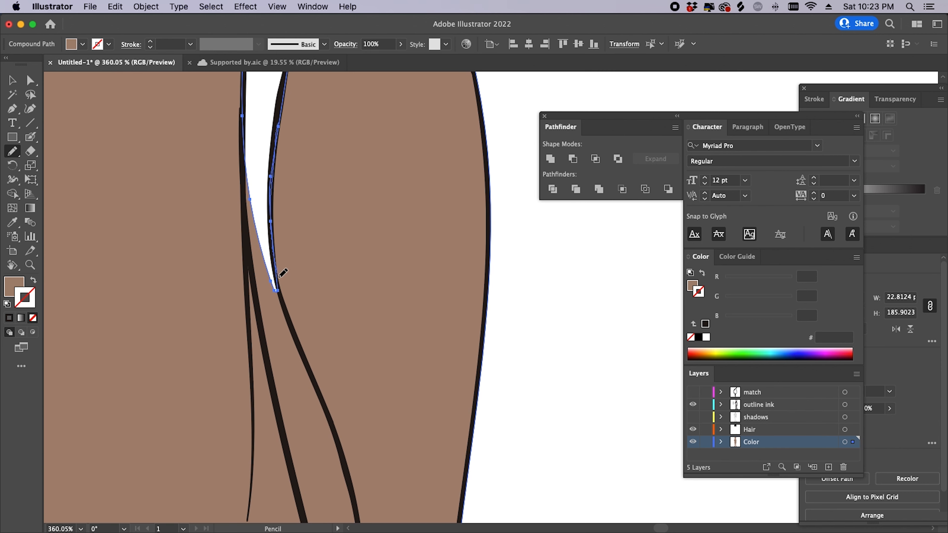
pyautogui.moveTo(295, 332)
pyautogui.mouseDown()
pyautogui.moveTo(322, 422)
pyautogui.moveTo(318, 442)
pyautogui.moveTo(297, 423)
pyautogui.moveTo(265, 348)
pyautogui.moveTo(245, 196)
pyautogui.mouseUp()
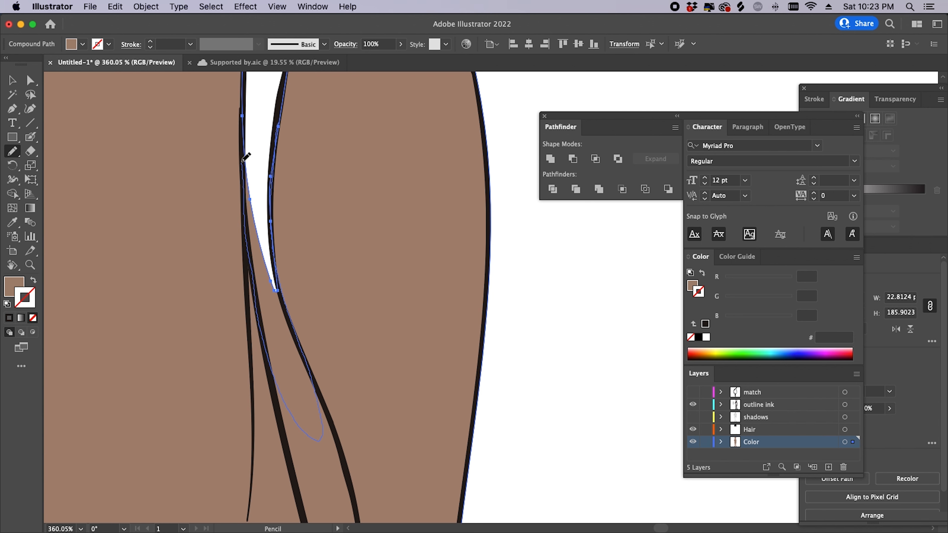
pyautogui.moveTo(247, 133); pyautogui.dragTo(244, 119)
# - Lengthen the white gap down the lower arm along the right ink line
pyautogui.moveTo(328, 285)
pyautogui.mouseDown()
pyautogui.moveTo(258, 294)
pyautogui.moveTo(208, 205)
pyautogui.moveTo(208, 173)
pyautogui.mouseUp()
pyautogui.moveTo(175, 143); pyautogui.dragTo(202, 199)
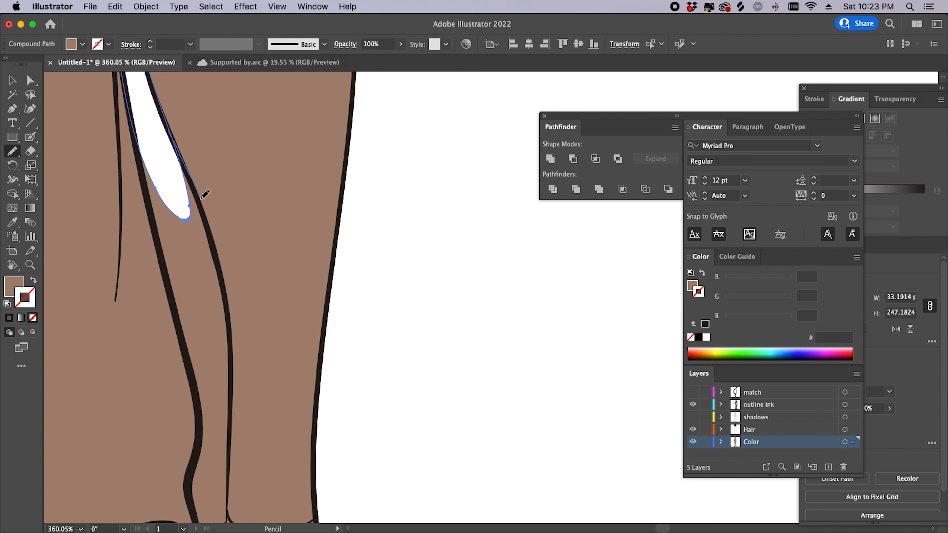
pyautogui.moveTo(221, 262)
pyautogui.mouseDown()
pyautogui.moveTo(232, 353)
pyautogui.moveTo(221, 451)
pyautogui.moveTo(206, 432)
pyautogui.moveTo(186, 337)
pyautogui.mouseUp()
pyautogui.moveTo(173, 285); pyautogui.dragTo(136, 138)
pyautogui.moveTo(237, 387); pyautogui.dragTo(205, 169)
# - Extend the gap down the left line toward the wrist and view the whole arm
pyautogui.moveTo(222, 230); pyautogui.dragTo(313, 214)
pyautogui.moveTo(254, 164); pyautogui.dragTo(257, 212)
pyautogui.moveTo(252, 258)
pyautogui.mouseDown()
pyautogui.moveTo(247, 382)
pyautogui.moveTo(283, 303)
pyautogui.mouseUp()
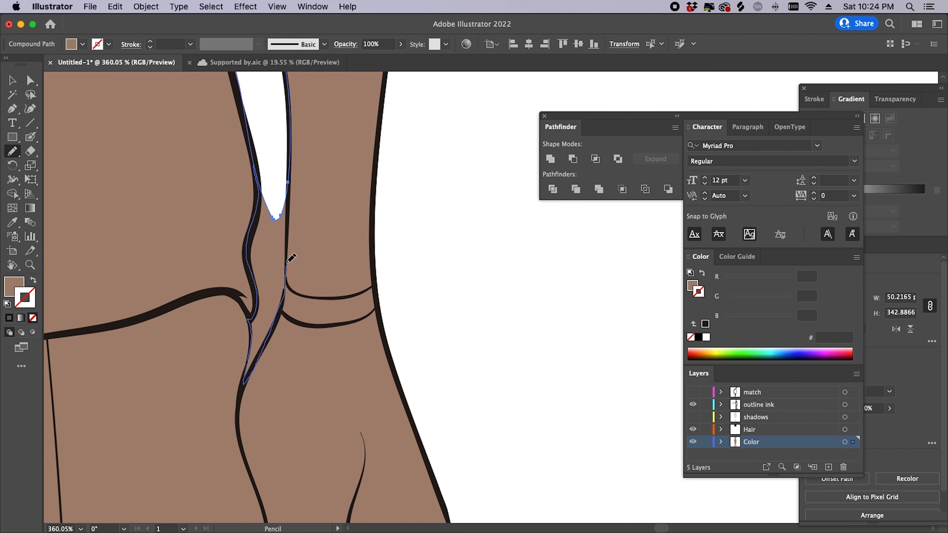
pyautogui.moveTo(288, 173); pyautogui.dragTo(289, 149)
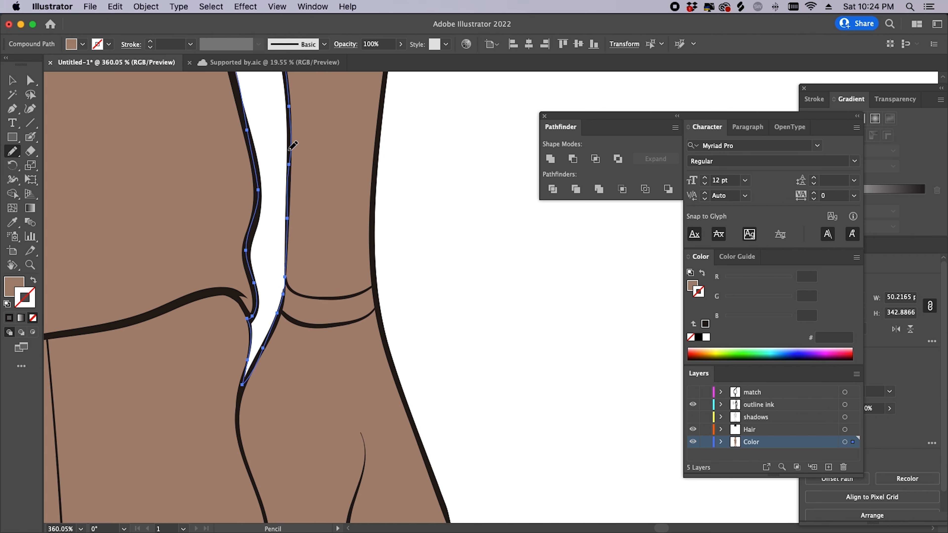
pyautogui.press('super+shift+a')
pyautogui.press('z')
pyautogui.moveTo(406, 280); pyautogui.dragTo(284, 398)
pyautogui.moveTo(377, 345); pyautogui.dragTo(360, 418)
pyautogui.moveTo(414, 342); pyautogui.dragTo(413, 438)
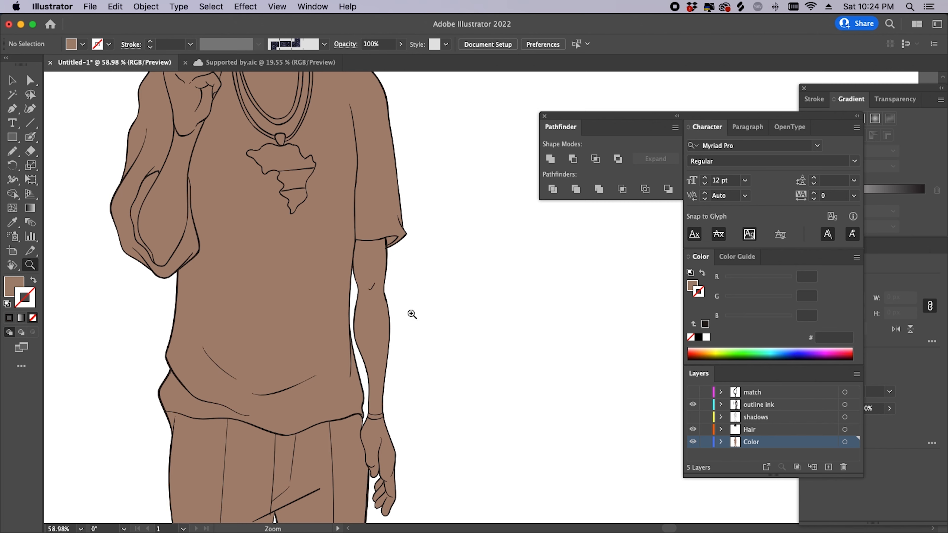
pyautogui.moveTo(413, 313); pyautogui.dragTo(359, 400)
pyautogui.moveTo(415, 364)
pyautogui.mouseDown()
pyautogui.moveTo(418, 439)
pyautogui.moveTo(410, 369)
pyautogui.mouseUp()
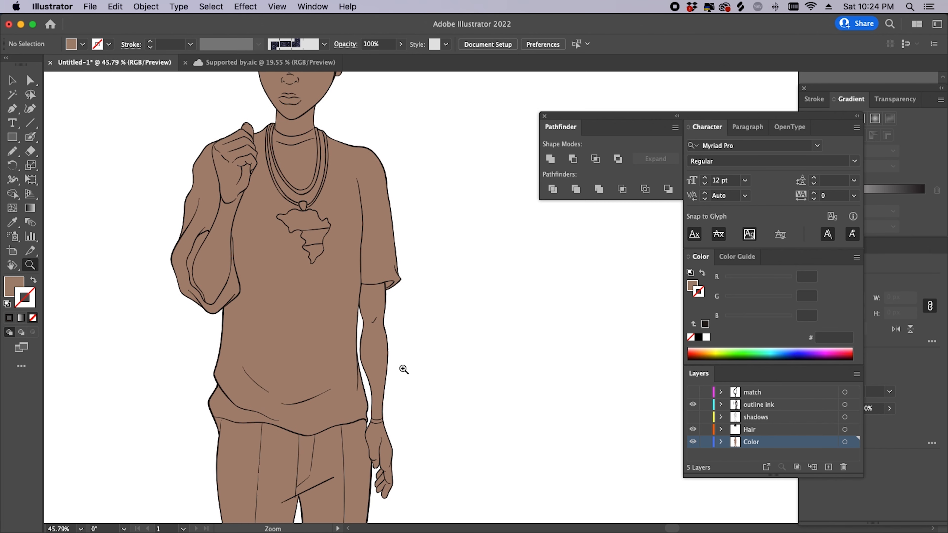
pyautogui.moveTo(380, 290); pyautogui.dragTo(439, 316)
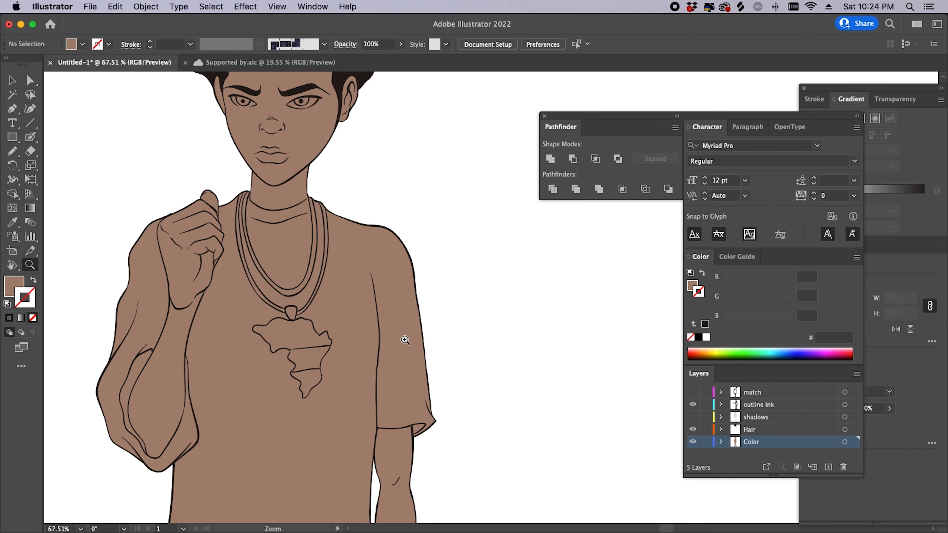
pyautogui.moveTo(319, 377); pyautogui.dragTo(407, 368)
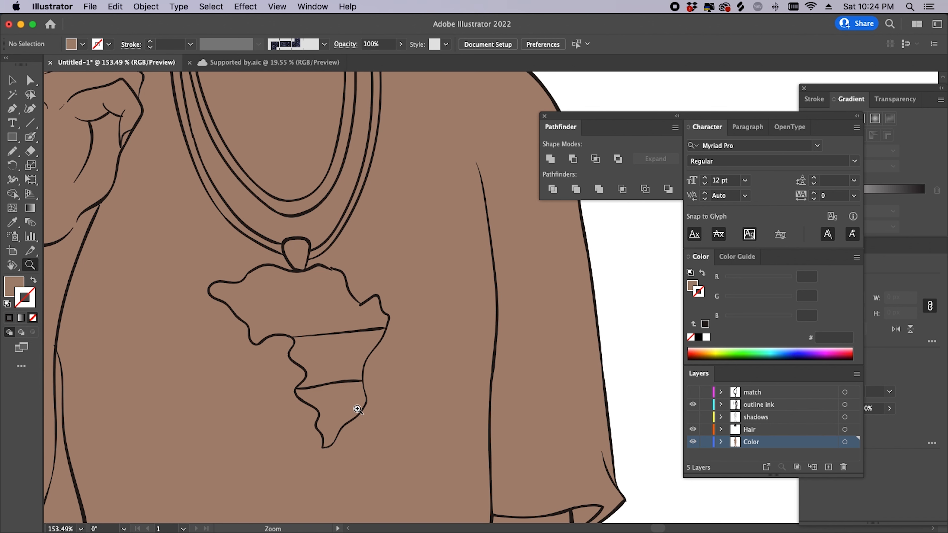
pyautogui.moveTo(359, 408); pyautogui.dragTo(417, 405)
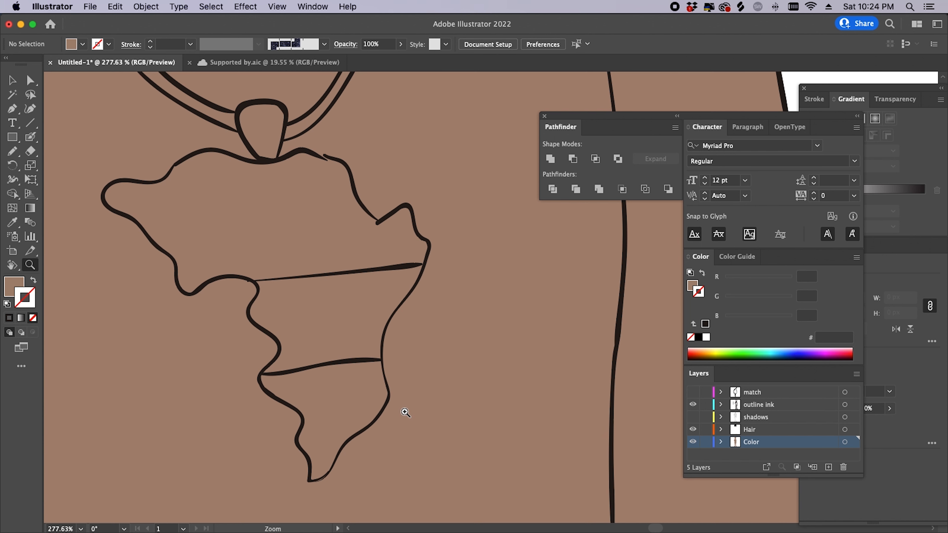
pyautogui.press('n')
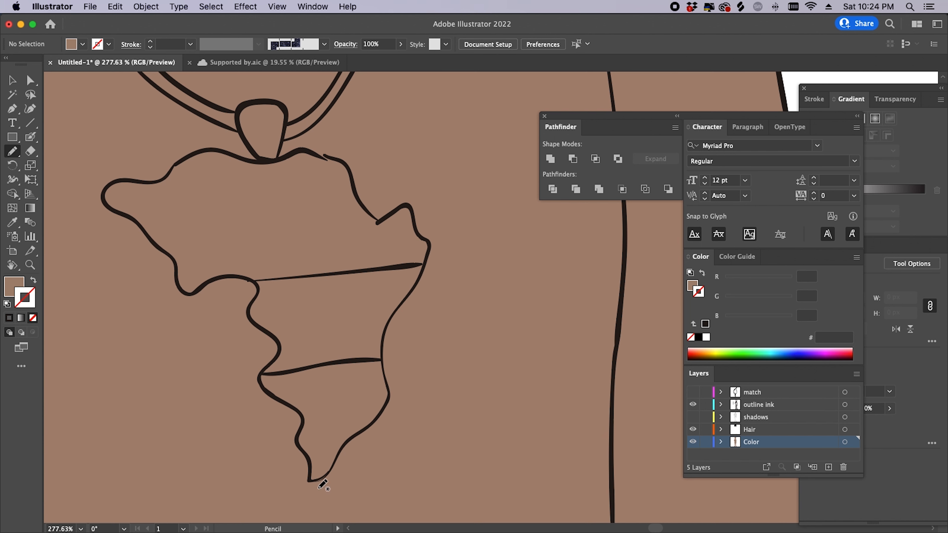
# - Redraw the Africa pendant's colour edge with the Pencil so it follows the thick outline
pyautogui.moveTo(309, 480)
pyautogui.mouseDown()
pyautogui.moveTo(335, 469)
pyautogui.moveTo(387, 405)
pyautogui.moveTo(391, 319)
pyautogui.moveTo(429, 244)
pyautogui.moveTo(416, 222)
pyautogui.moveTo(403, 205)
pyautogui.moveTo(381, 219)
pyautogui.moveTo(338, 153)
pyautogui.moveTo(245, 160)
pyautogui.moveTo(189, 152)
pyautogui.moveTo(104, 195)
pyautogui.moveTo(171, 254)
pyautogui.moveTo(185, 291)
pyautogui.moveTo(214, 277)
pyautogui.moveTo(253, 284)
pyautogui.moveTo(249, 320)
pyautogui.moveTo(278, 338)
pyautogui.moveTo(261, 388)
pyautogui.moveTo(303, 418)
pyautogui.moveTo(309, 475)
pyautogui.moveTo(308, 444)
pyautogui.mouseUp()
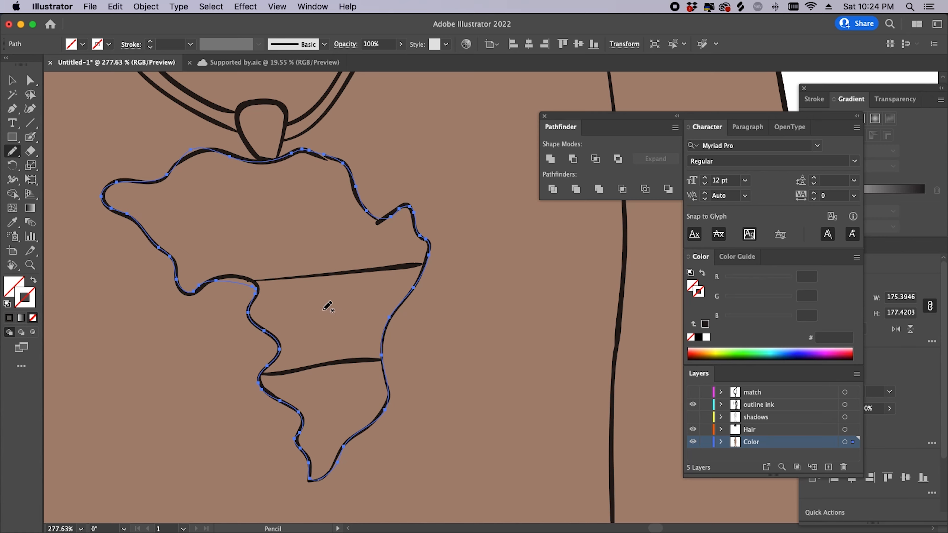
pyautogui.press('z')
pyautogui.moveTo(250, 324); pyautogui.dragTo(377, 284)
pyautogui.moveTo(297, 270); pyautogui.dragTo(344, 337)
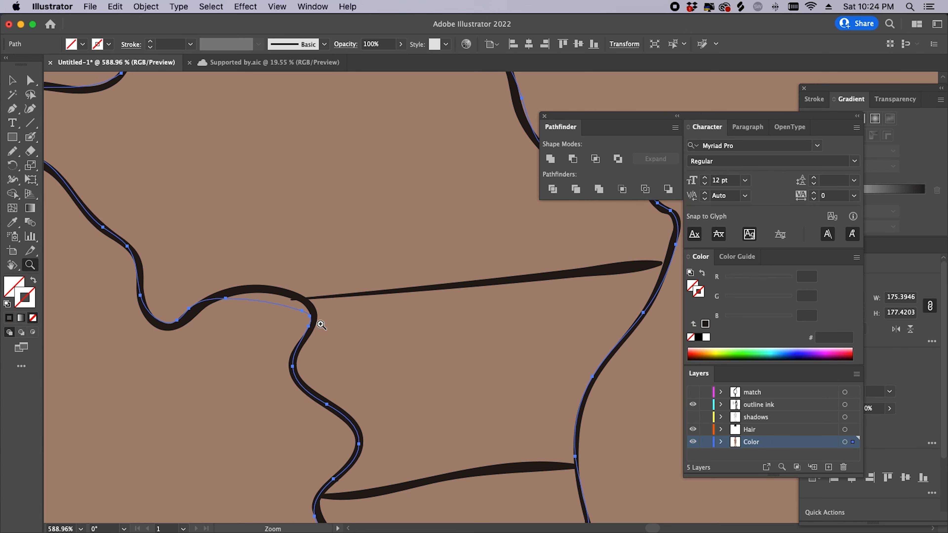
pyautogui.press('n')
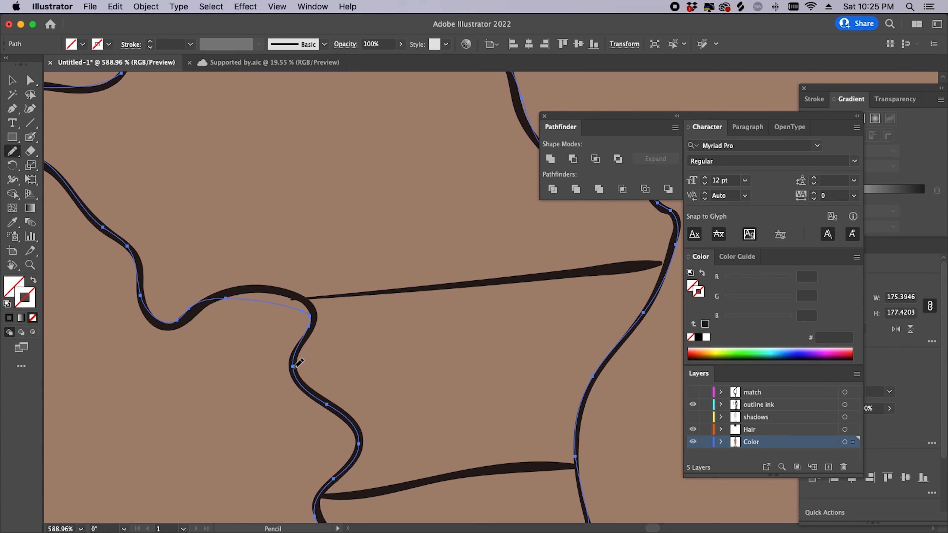
pyautogui.moveTo(278, 290); pyautogui.dragTo(231, 294)
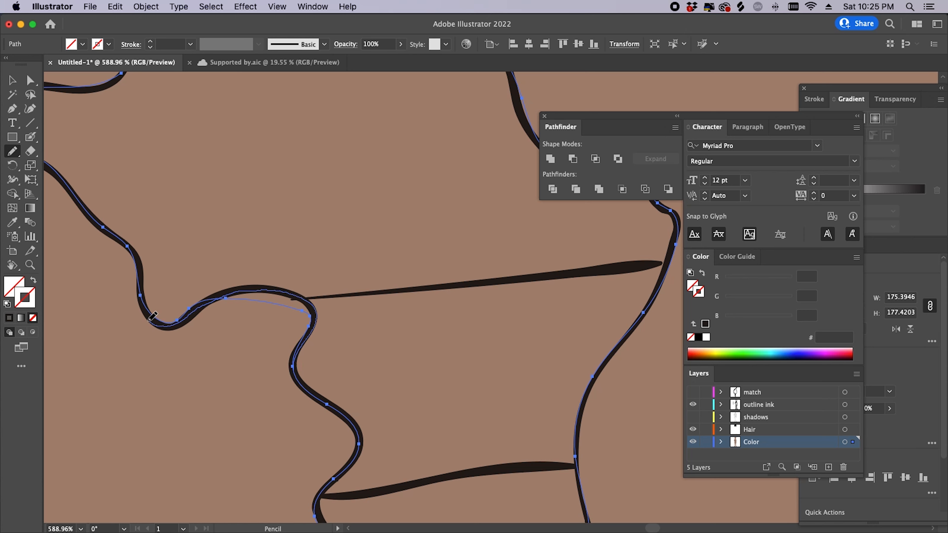
pyautogui.moveTo(143, 305); pyautogui.dragTo(141, 299)
pyautogui.press('z')
pyautogui.moveTo(481, 335); pyautogui.dragTo(381, 413)
pyautogui.moveTo(456, 413); pyautogui.dragTo(398, 429)
pyautogui.moveTo(444, 396); pyautogui.dragTo(372, 472)
# - Fill the Africa pendant with the pale yellow swatch using the Eyedropper
pyautogui.press('i')
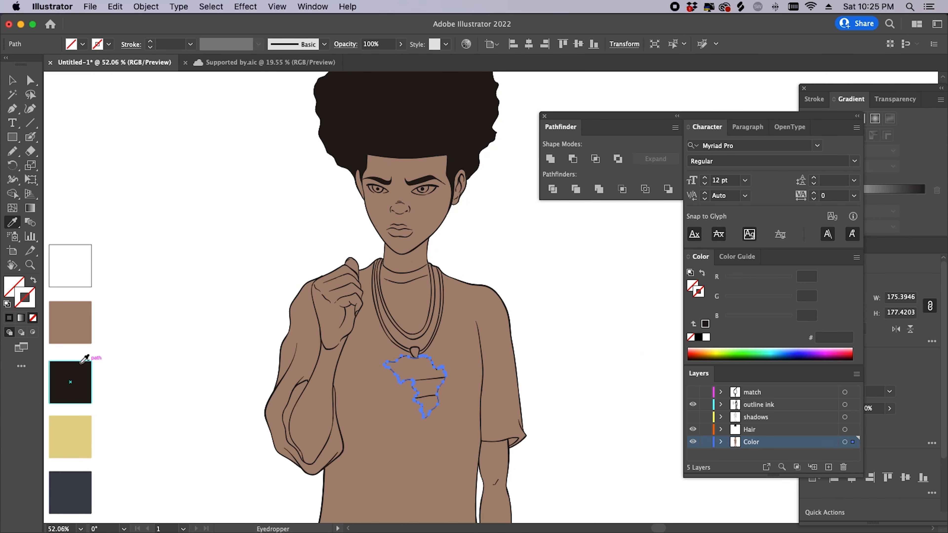
pyautogui.click(70, 435)
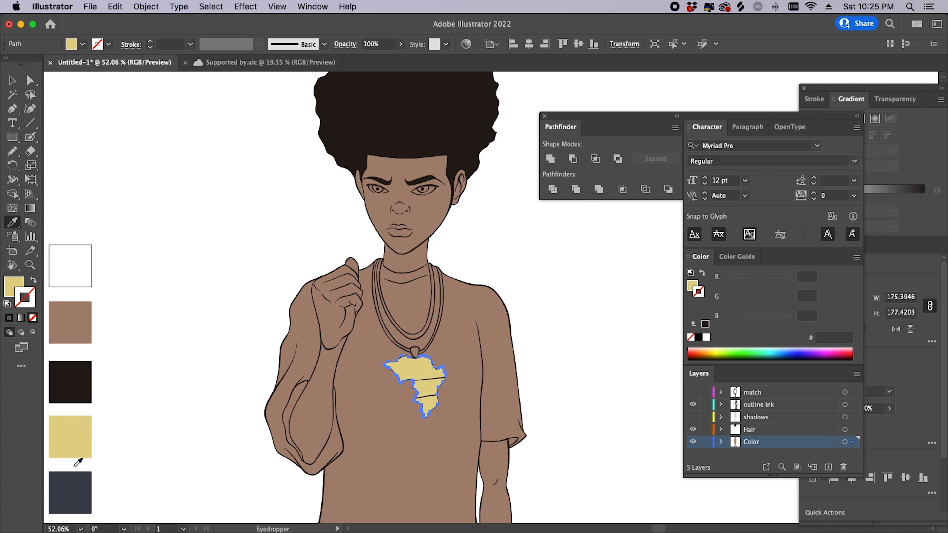
pyautogui.press('z')
pyautogui.press('super+shift+a')
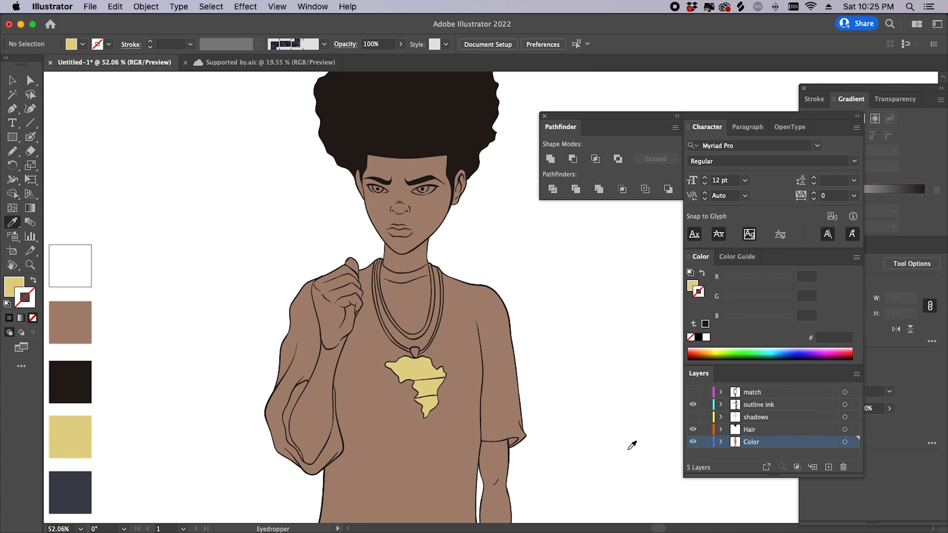
pyautogui.moveTo(313, 384); pyautogui.dragTo(402, 384)
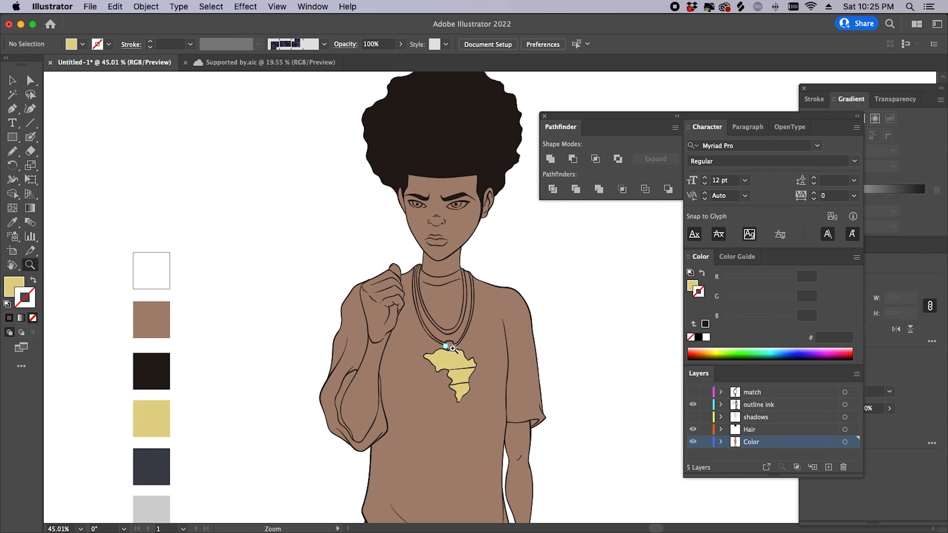
pyautogui.moveTo(476, 327); pyautogui.dragTo(496, 329)
# - Check the brown body fill, then draw a closed freehand loop over the chest
pyautogui.press('v')
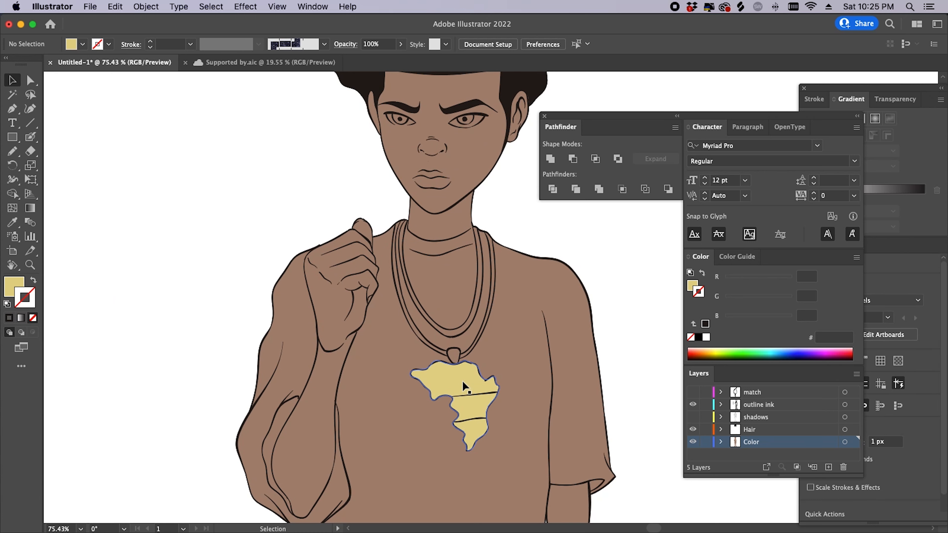
pyautogui.click(523, 296)
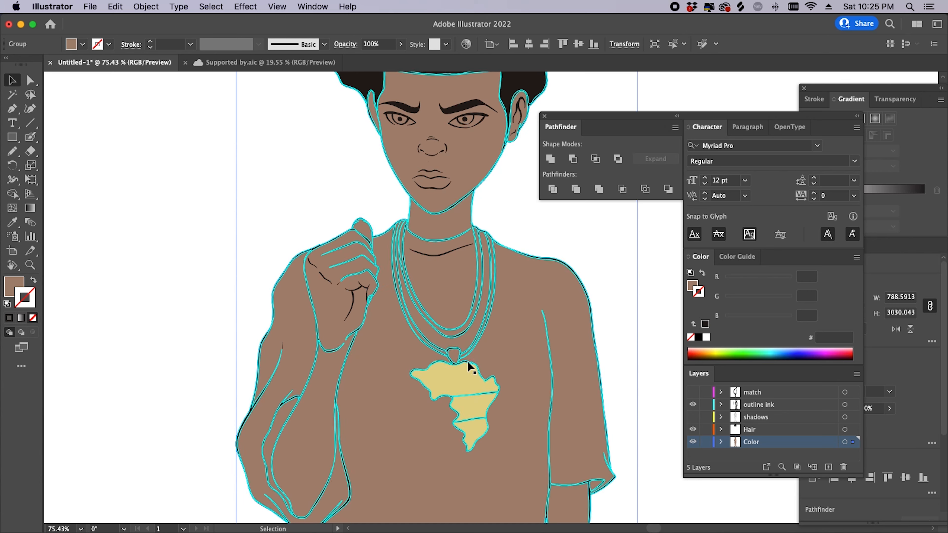
pyautogui.press('super+shift+a')
pyautogui.press('z')
pyautogui.moveTo(493, 360)
pyautogui.mouseDown()
pyautogui.moveTo(425, 378)
pyautogui.moveTo(489, 360)
pyautogui.mouseUp()
pyautogui.press('v')
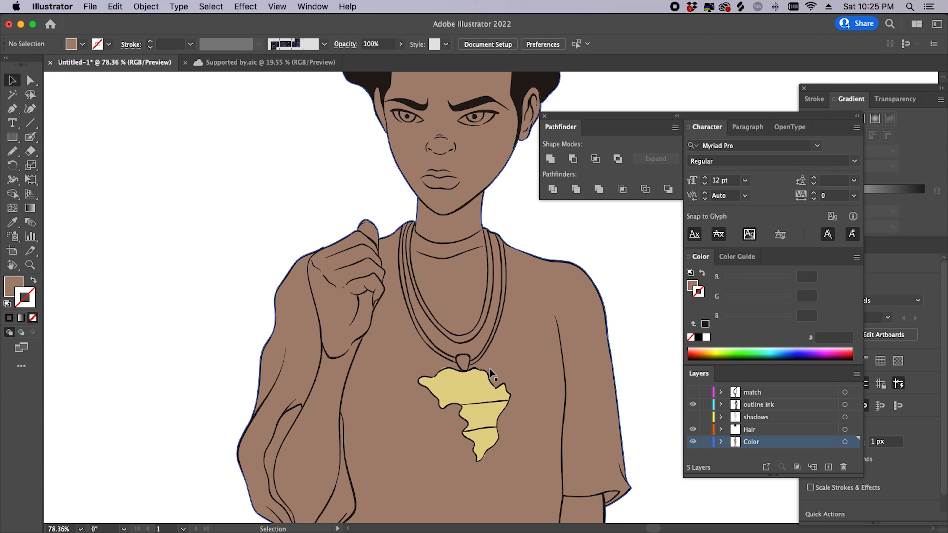
pyautogui.press('n')
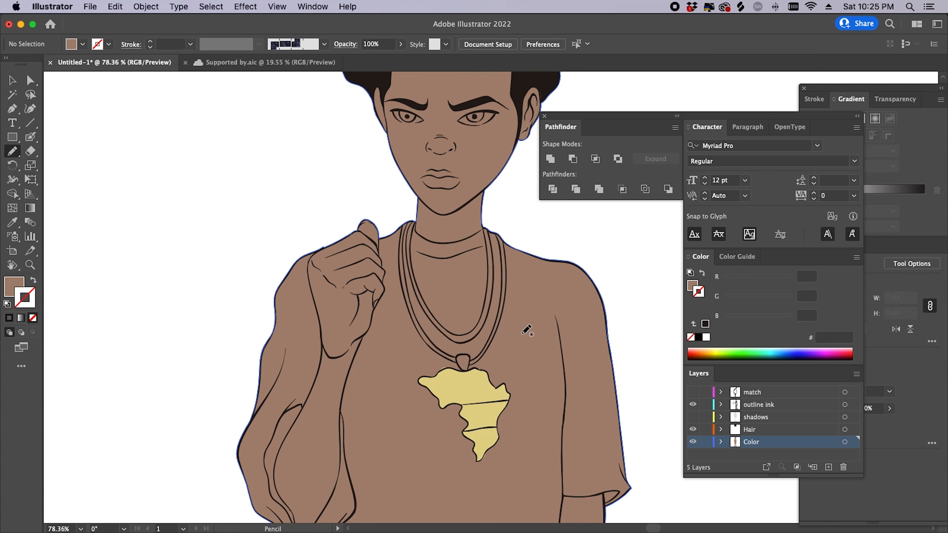
pyautogui.moveTo(522, 334)
pyautogui.mouseDown()
pyautogui.moveTo(391, 321)
pyautogui.moveTo(389, 490)
pyautogui.moveTo(548, 467)
pyautogui.moveTo(543, 362)
pyautogui.moveTo(525, 331)
pyautogui.mouseUp()
# - Fill the new chest loop with the white swatch
pyautogui.hscroll(-5, 560, 377)
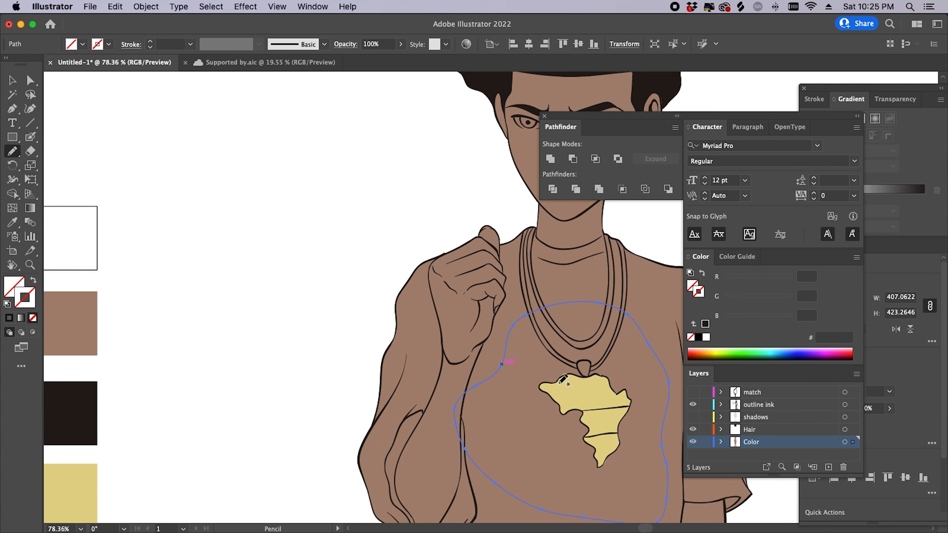
pyautogui.press('i')
pyautogui.click(77, 229)
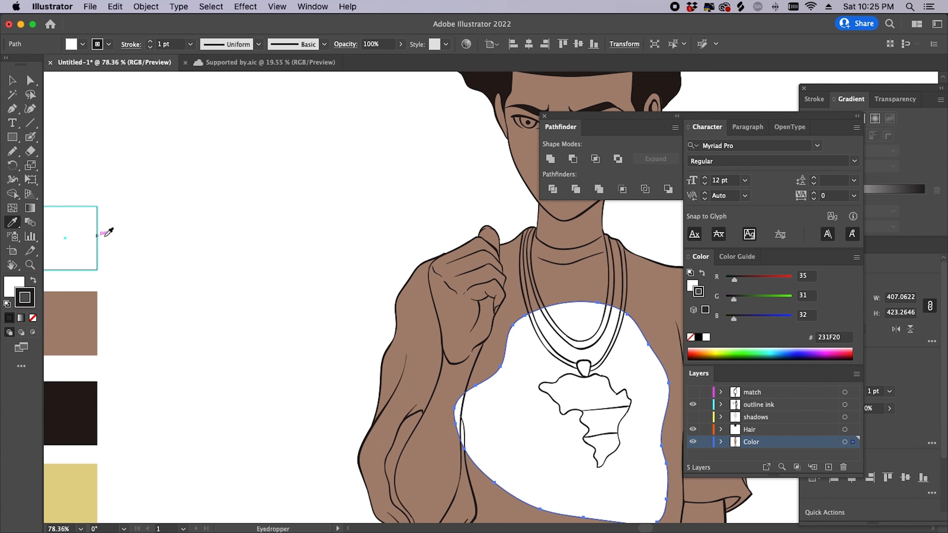
pyautogui.press('v')
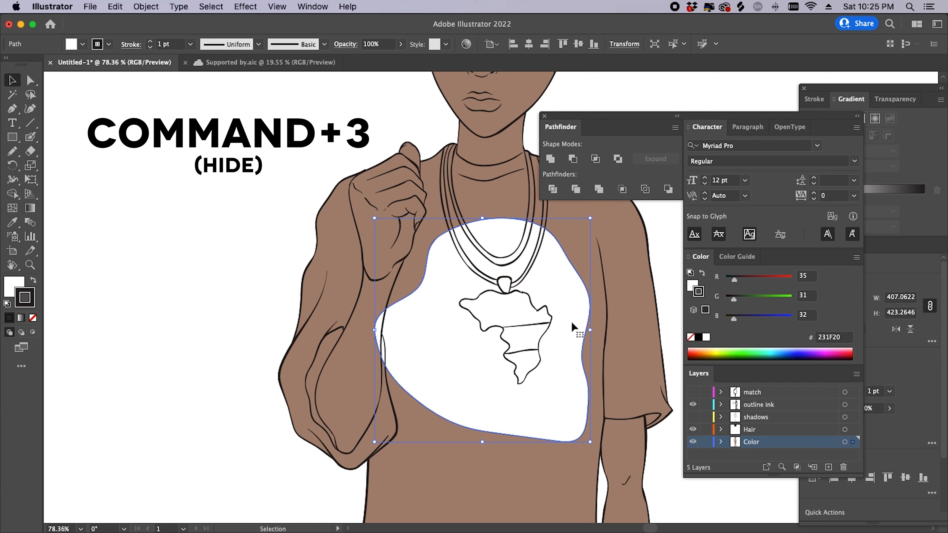
# - Bring the yellow pendant to the front, above the temporarily hidden white chest shape, then unhide it
pyautogui.press('super+3')
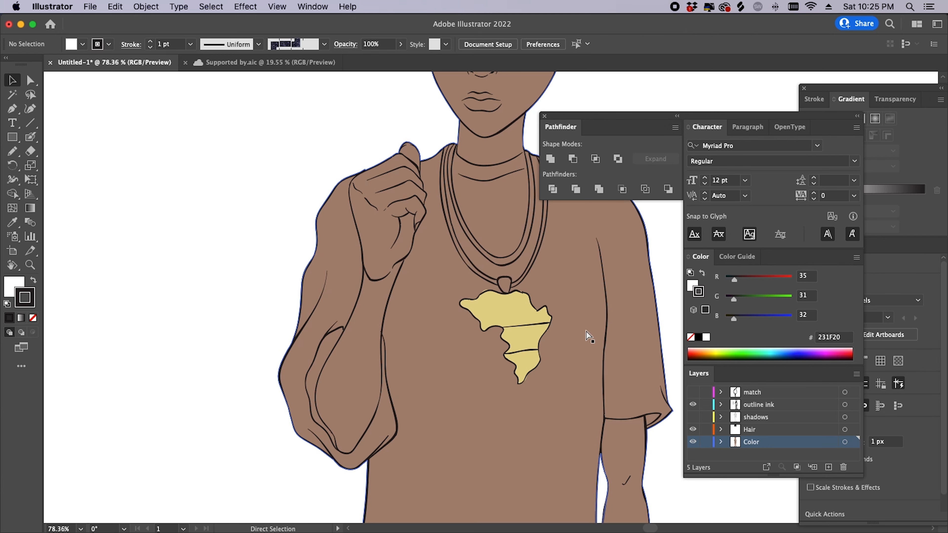
pyautogui.click(516, 307)
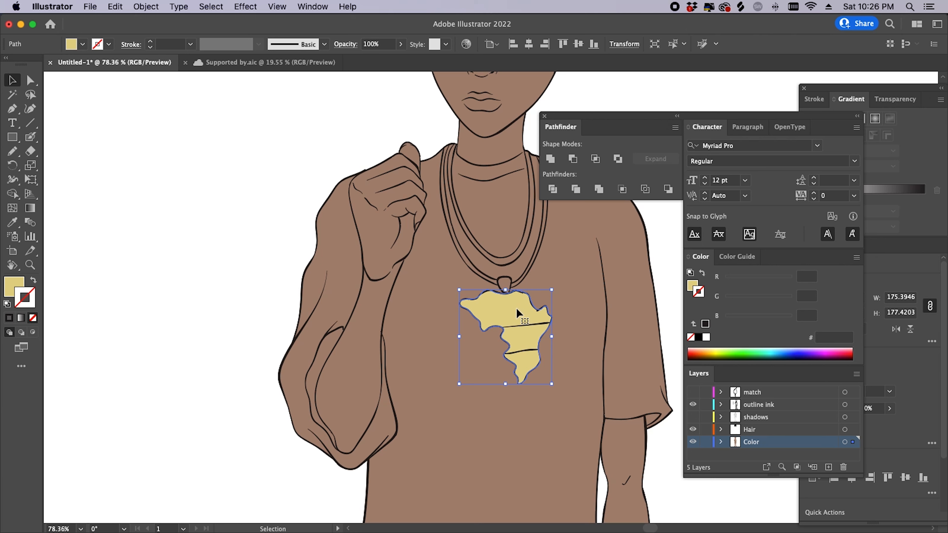
pyautogui.press('super')
pyautogui.press('super+shift+bracketright')
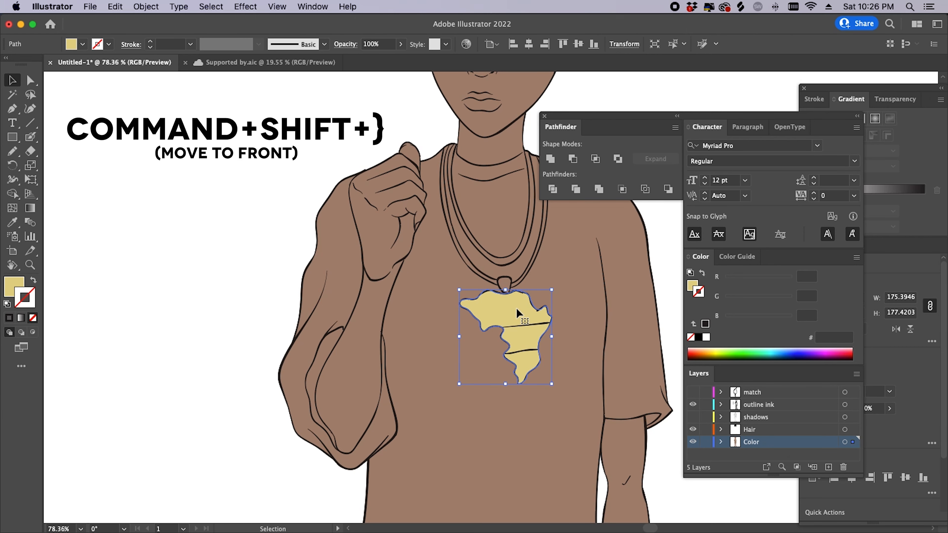
pyautogui.press('super')
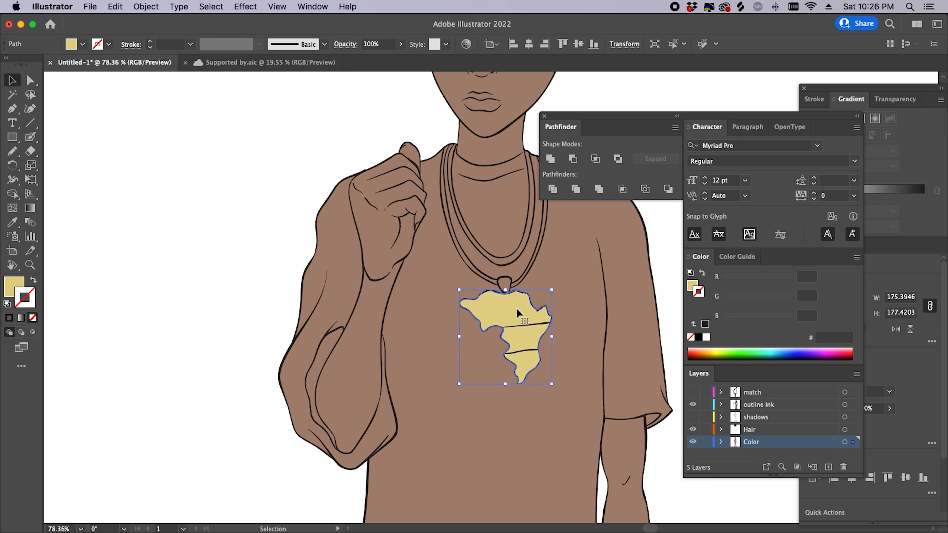
pyautogui.press('super+alt+3')
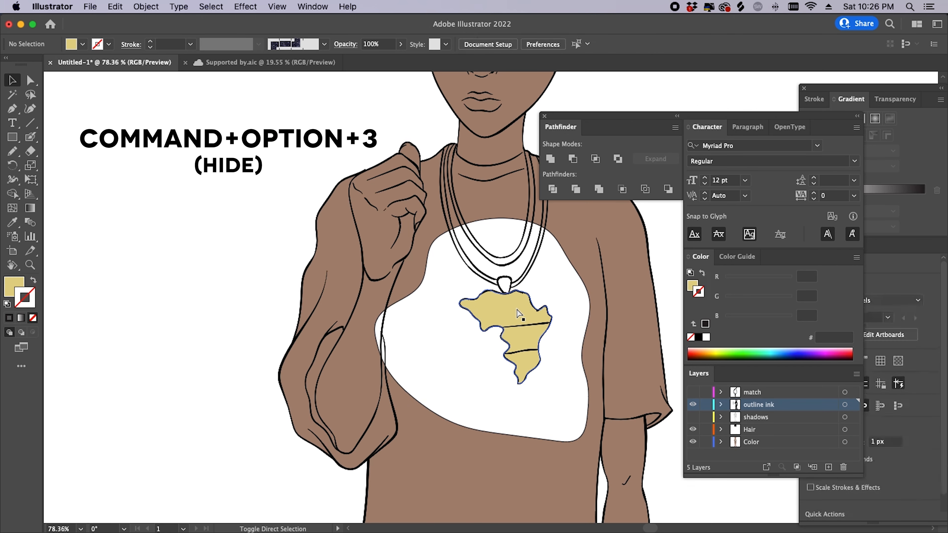
# - Set the white chest shape's stroke to None
pyautogui.moveTo(499, 333); pyautogui.dragTo(431, 360)
pyautogui.moveTo(474, 297); pyautogui.dragTo(504, 315)
pyautogui.click(504, 316)
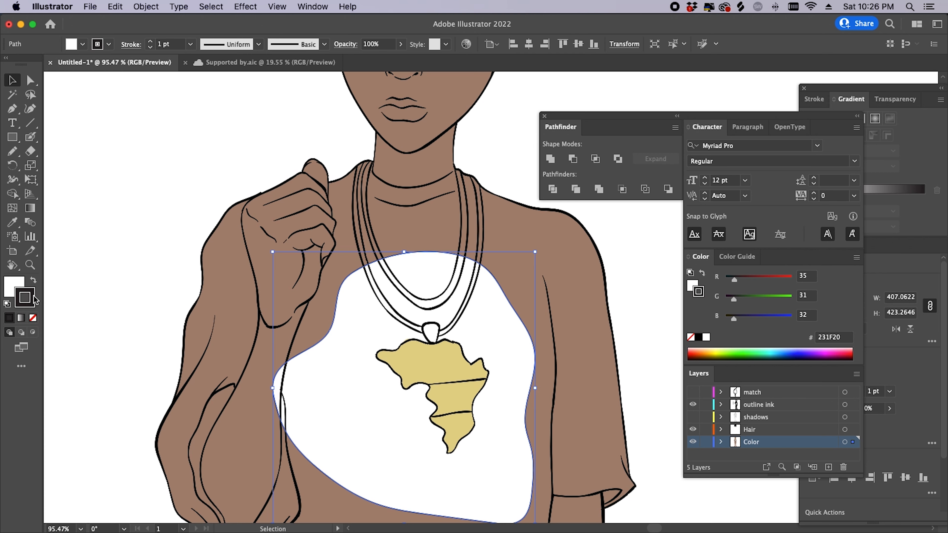
pyautogui.click(33, 318)
pyautogui.click(81, 332)
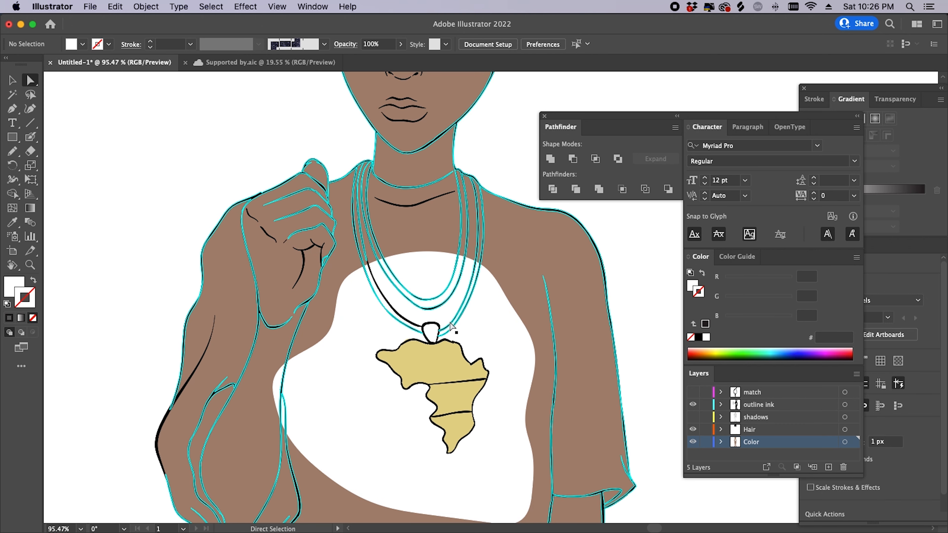
pyautogui.moveTo(501, 327); pyautogui.dragTo(432, 299)
pyautogui.click(431, 299)
# - Extend the white chest shape with the Pencil up to the sleeve seam
pyautogui.press('a')
pyautogui.click(485, 317)
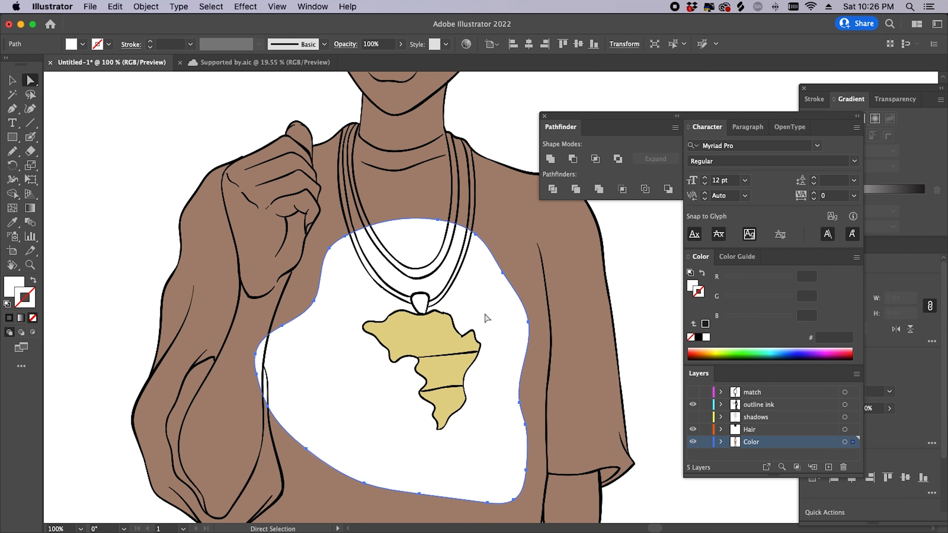
pyautogui.press('n')
pyautogui.moveTo(540, 486)
pyautogui.mouseDown()
pyautogui.moveTo(510, 374)
pyautogui.moveTo(579, 360)
pyautogui.moveTo(573, 376)
pyautogui.mouseUp()
pyautogui.press('super+z')
pyautogui.moveTo(499, 387)
pyautogui.mouseDown()
pyautogui.moveTo(522, 365)
pyautogui.moveTo(590, 369)
pyautogui.moveTo(616, 266)
pyautogui.moveTo(578, 148)
pyautogui.moveTo(509, 95)
pyautogui.moveTo(435, 68)
pyautogui.moveTo(130, 125)
pyautogui.moveTo(96, 200)
pyautogui.moveTo(66, 313)
pyautogui.moveTo(113, 400)
pyautogui.moveTo(169, 433)
pyautogui.moveTo(226, 431)
pyautogui.moveTo(305, 386)
pyautogui.moveTo(376, 390)
pyautogui.mouseUp()
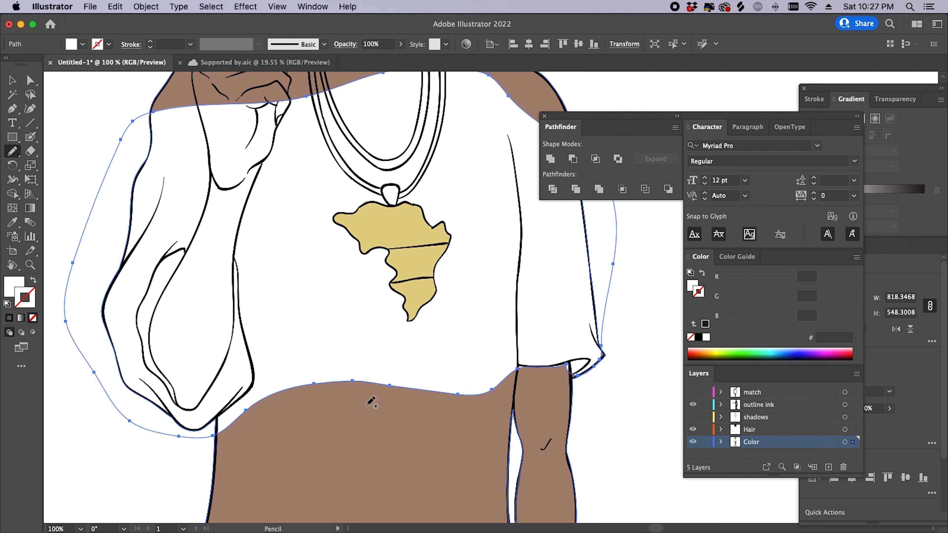
# - Extend the white shirt over both shoulders up to the neck
pyautogui.scroll(10, 361, 353)
pyautogui.hscroll(3, 361, 353)
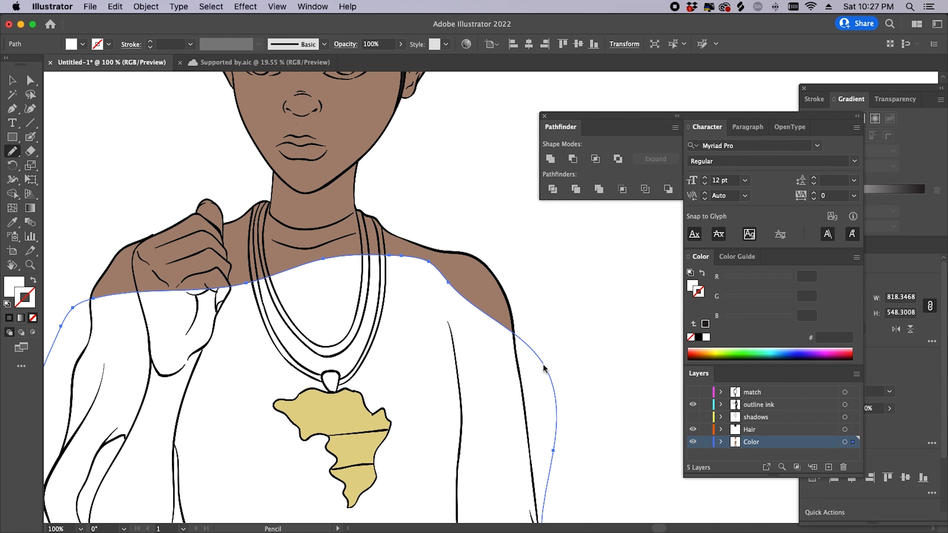
pyautogui.moveTo(546, 369)
pyautogui.mouseDown()
pyautogui.moveTo(496, 271)
pyautogui.moveTo(466, 250)
pyautogui.moveTo(362, 208)
pyautogui.moveTo(318, 228)
pyautogui.moveTo(270, 206)
pyautogui.mouseUp()
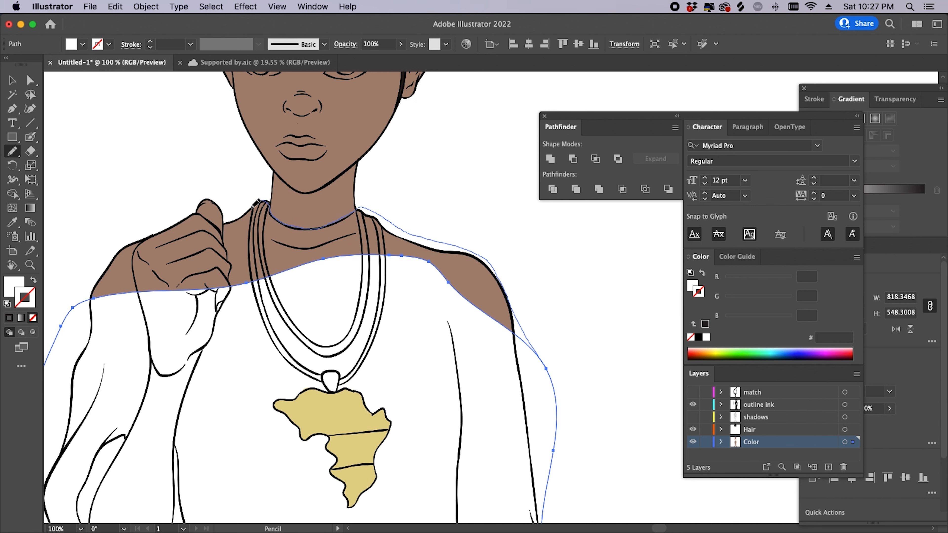
pyautogui.moveTo(207, 218)
pyautogui.mouseDown()
pyautogui.moveTo(108, 246)
pyautogui.moveTo(61, 325)
pyautogui.mouseUp()
pyautogui.moveTo(254, 410); pyautogui.dragTo(365, 81)
# - Carry the shirt edge down the sleeve's inner edge and along the waistband
pyautogui.moveTo(402, 296)
pyautogui.mouseDown()
pyautogui.moveTo(221, 208)
pyautogui.moveTo(203, 221)
pyautogui.mouseUp()
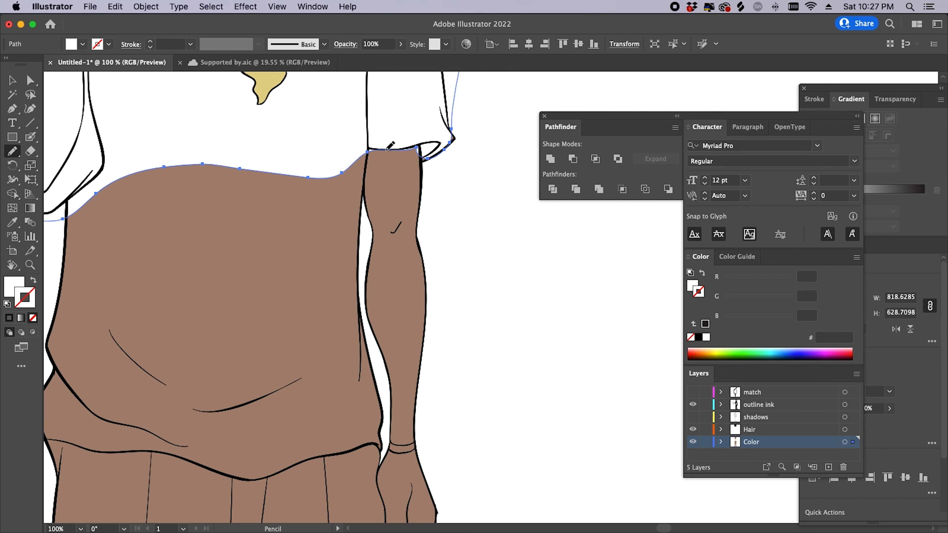
pyautogui.moveTo(368, 152); pyautogui.dragTo(360, 201)
pyautogui.moveTo(353, 239)
pyautogui.mouseDown()
pyautogui.moveTo(382, 453)
pyautogui.moveTo(367, 442)
pyautogui.moveTo(254, 479)
pyautogui.moveTo(182, 455)
pyautogui.moveTo(92, 448)
pyautogui.moveTo(76, 436)
pyautogui.moveTo(50, 361)
pyautogui.moveTo(72, 296)
pyautogui.moveTo(56, 218)
pyautogui.mouseUp()
pyautogui.hscroll(-10, 120, 269)
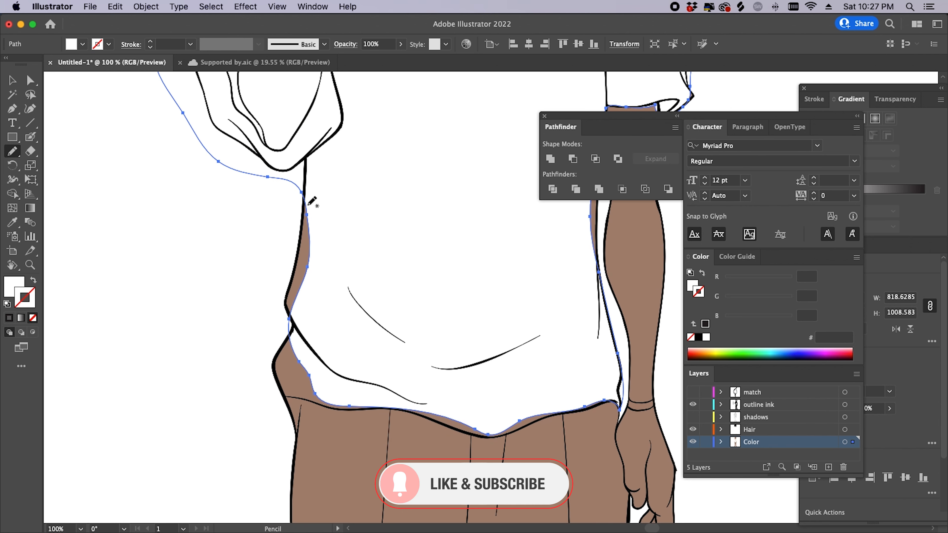
pyautogui.moveTo(266, 173)
pyautogui.mouseDown()
pyautogui.moveTo(284, 210)
pyautogui.moveTo(255, 281)
pyautogui.moveTo(242, 363)
pyautogui.moveTo(266, 393)
pyautogui.moveTo(336, 404)
pyautogui.mouseUp()
pyautogui.moveTo(397, 408)
pyautogui.mouseDown()
pyautogui.moveTo(485, 435)
pyautogui.moveTo(511, 432)
pyautogui.mouseUp()
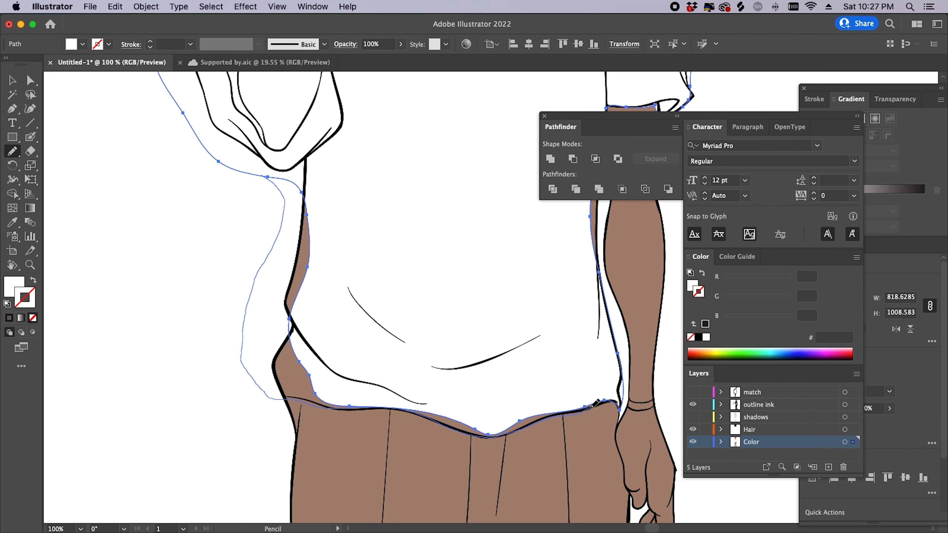
pyautogui.moveTo(604, 403); pyautogui.dragTo(618, 409)
# - Fit the shirt edge along the right arm, check the whole shirt, and deselect
pyautogui.moveTo(583, 352); pyautogui.dragTo(373, 437)
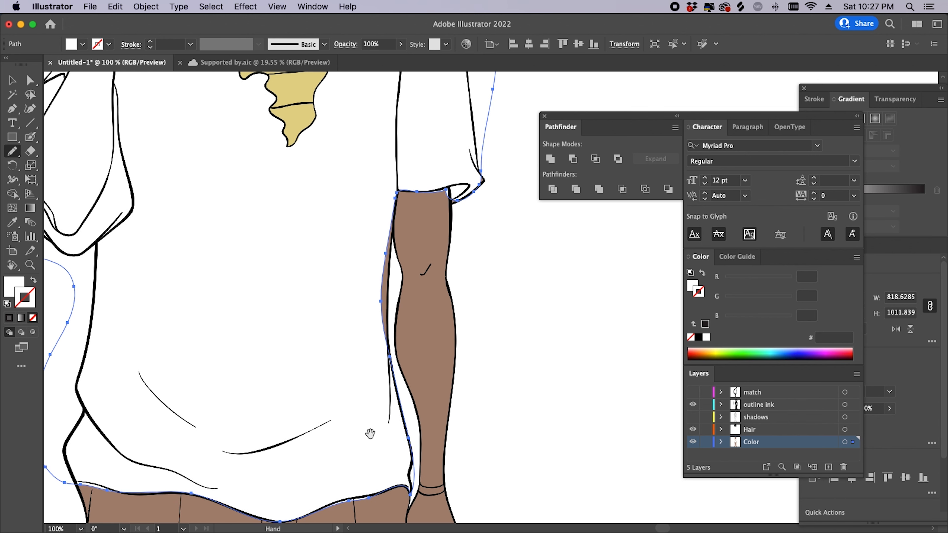
pyautogui.moveTo(390, 359); pyautogui.dragTo(397, 217)
pyautogui.press('space')
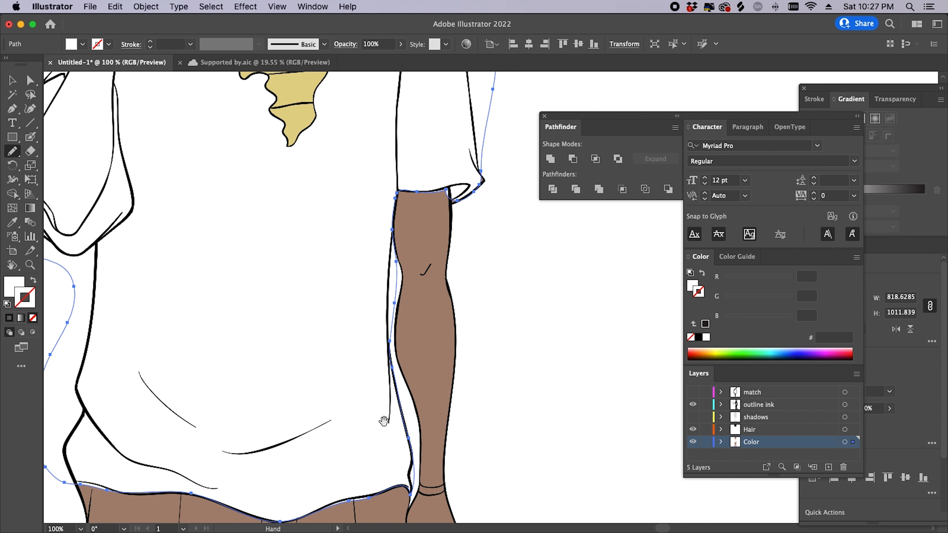
pyautogui.moveTo(384, 424); pyautogui.dragTo(414, 304)
pyautogui.press('super+space')
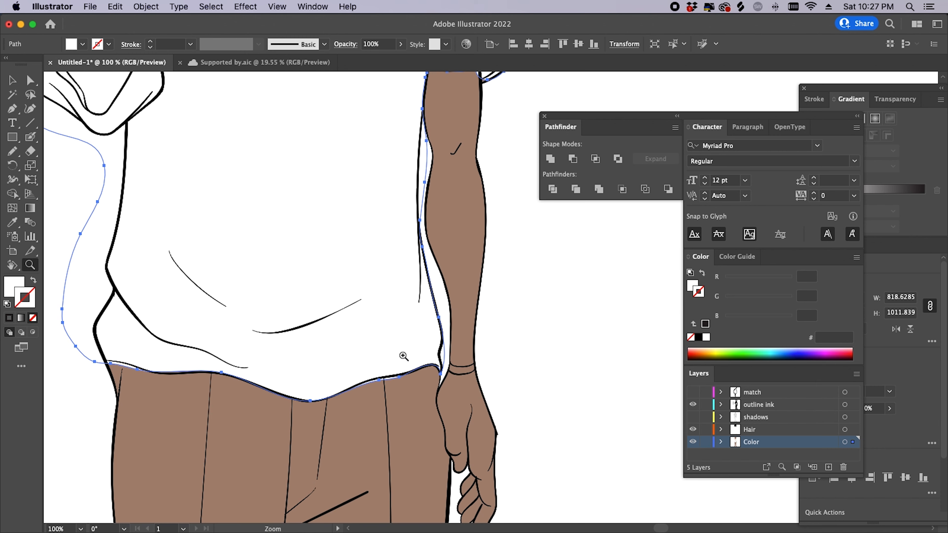
pyautogui.moveTo(402, 284); pyautogui.dragTo(317, 455)
pyautogui.press('super+space')
pyautogui.moveTo(289, 176); pyautogui.dragTo(188, 241)
pyautogui.moveTo(425, 188); pyautogui.dragTo(492, 211)
pyautogui.moveTo(349, 199); pyautogui.dragTo(283, 224)
pyautogui.moveTo(446, 261); pyautogui.dragTo(377, 273)
pyautogui.moveTo(424, 471); pyautogui.dragTo(341, 278)
pyautogui.press('super+shift+a')
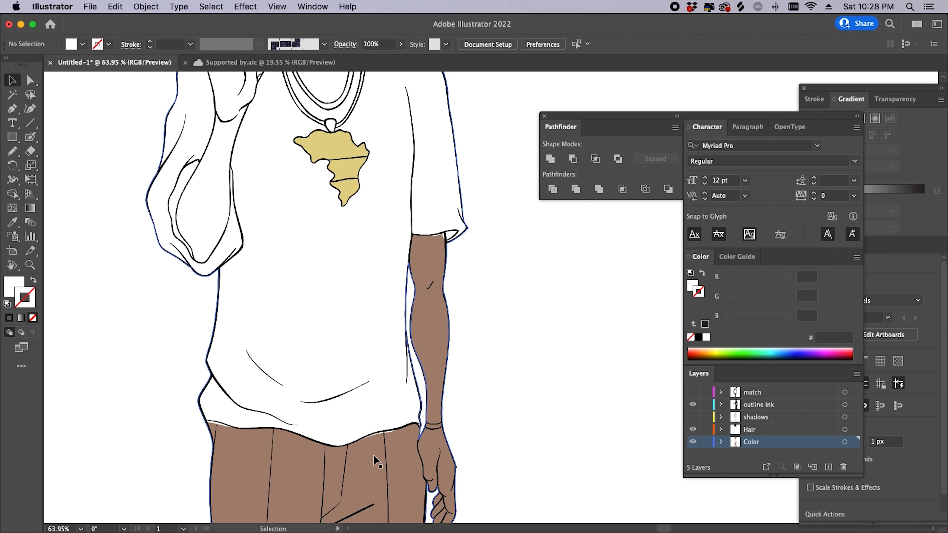
# - Divide the brown skin/pants group and the white shirt with Pathfinder Divide
pyautogui.click(410, 465)
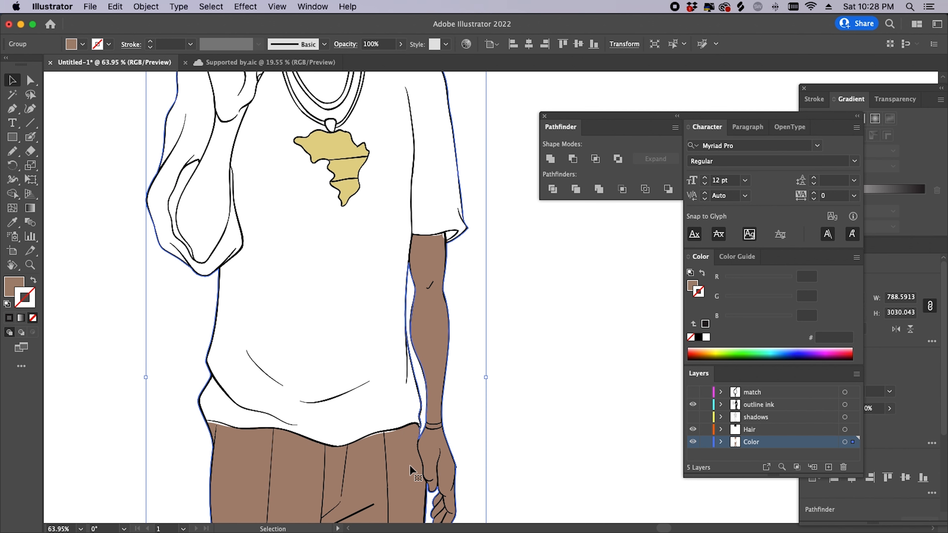
pyautogui.press('a')
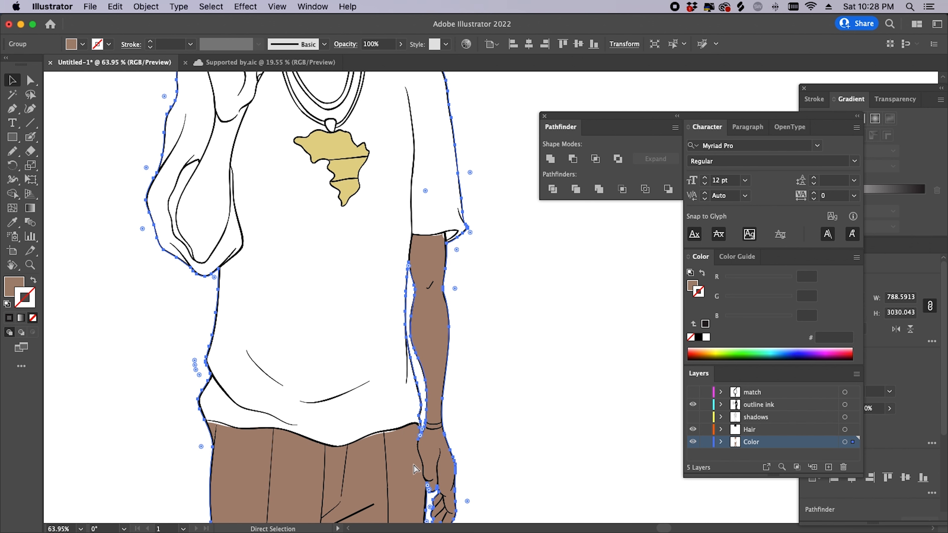
pyautogui.press('v')
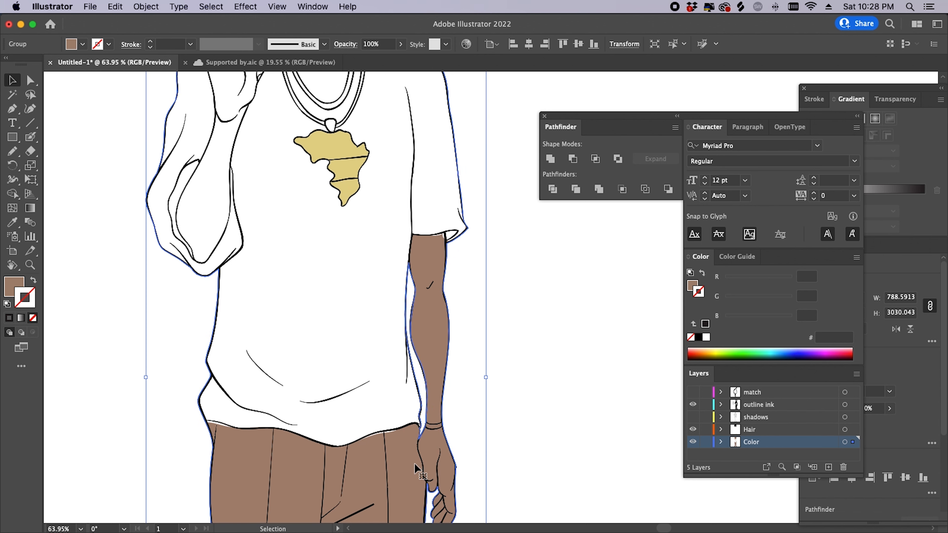
pyautogui.keyDown('shift'); pyautogui.click(361, 309); pyautogui.keyUp('shift')
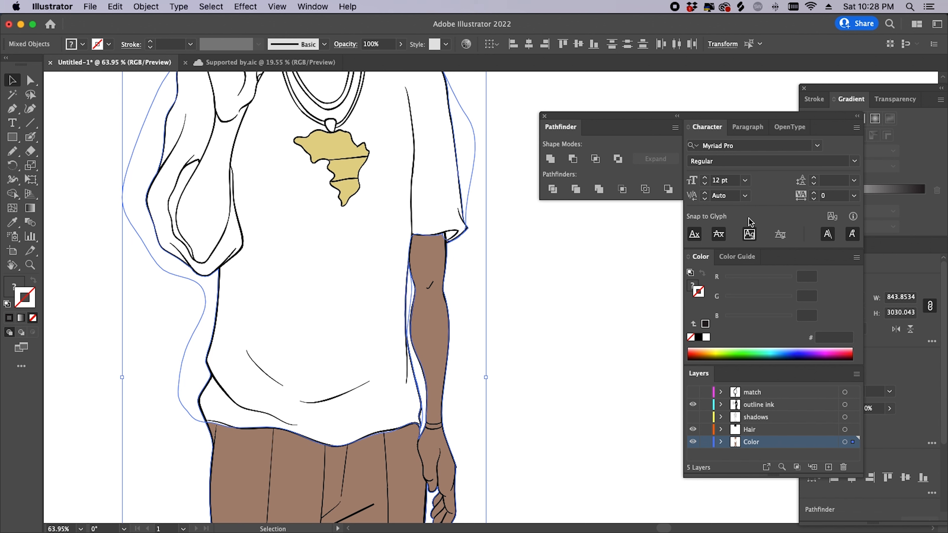
pyautogui.click(557, 190)
# - Delete the leftover overlapping brown and white pieces
pyautogui.press('super+shift+a')
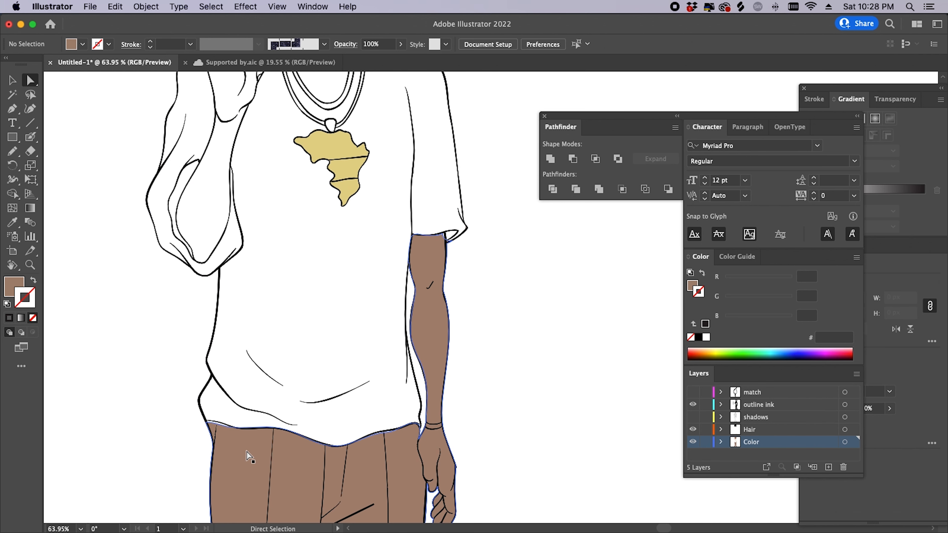
pyautogui.moveTo(242, 445); pyautogui.dragTo(551, 517)
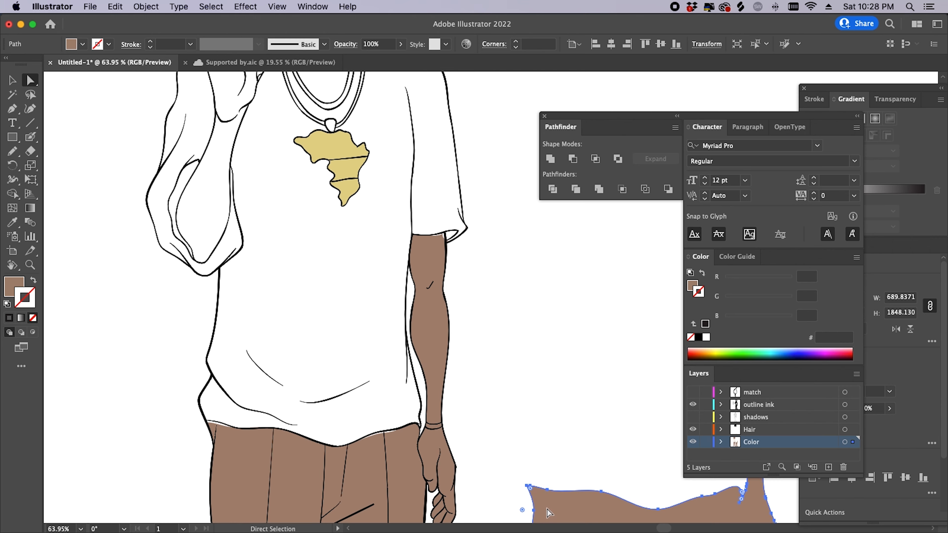
pyautogui.scroll(-10, 550, 510)
pyautogui.hscroll(7, 508, 248)
pyautogui.scroll(6, 578, 275)
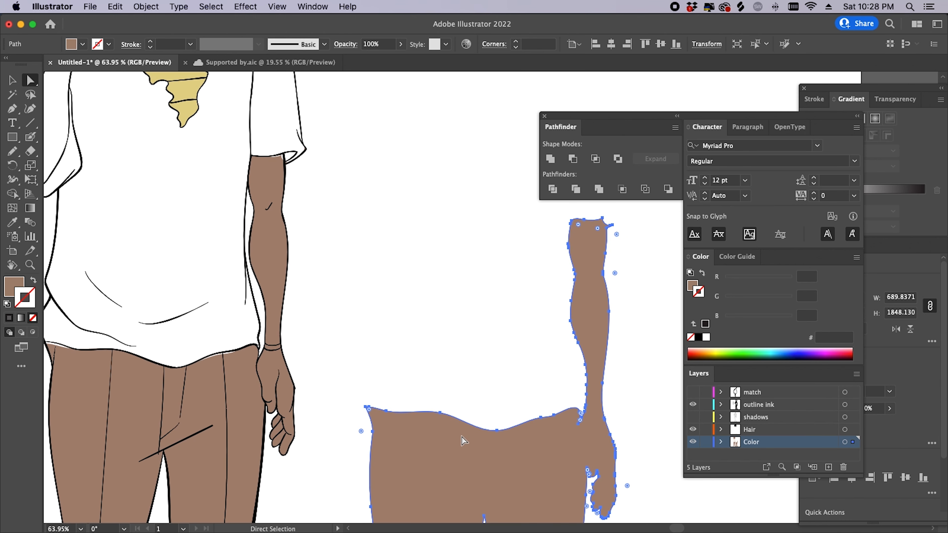
pyautogui.press('Delete')
pyautogui.hscroll(-10, 373, 318)
pyautogui.scroll(3, 373, 317)
pyautogui.click(430, 331)
pyautogui.press('Delete')
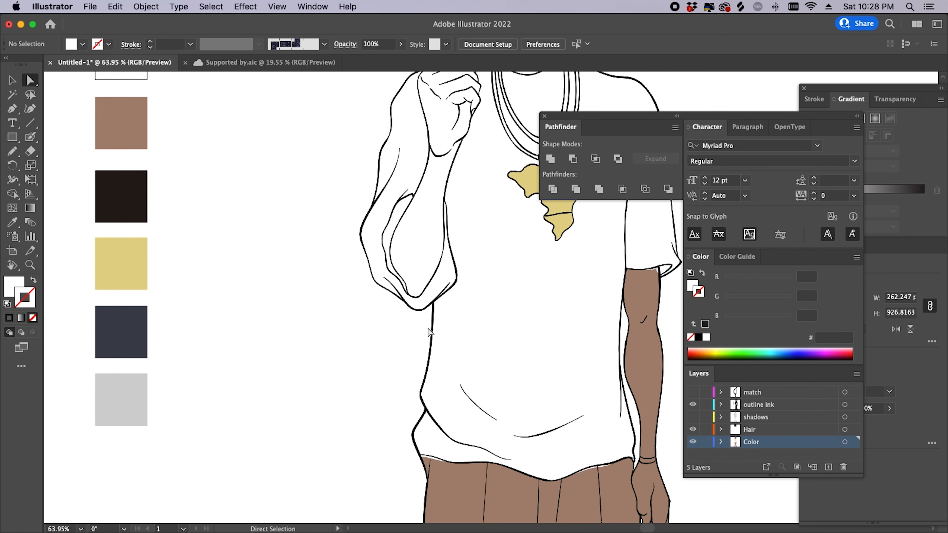
# - Zoom in on the inner edge of the right arm in Outline mode
pyautogui.hscroll(8, 569, 322)
pyautogui.press('z')
pyautogui.moveTo(381, 307); pyautogui.dragTo(476, 346)
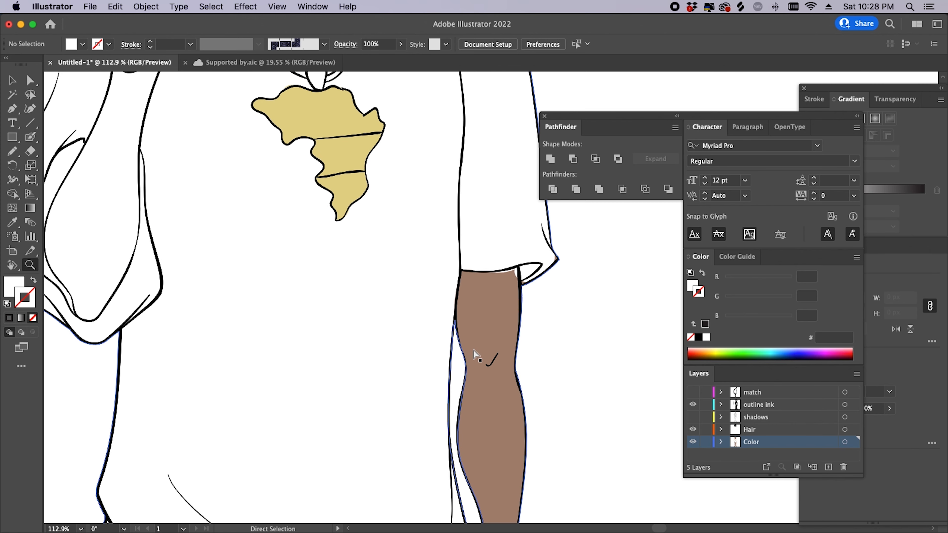
pyautogui.press('z')
pyautogui.scroll(-5, 487, 377)
pyautogui.hscroll(-2, 487, 377)
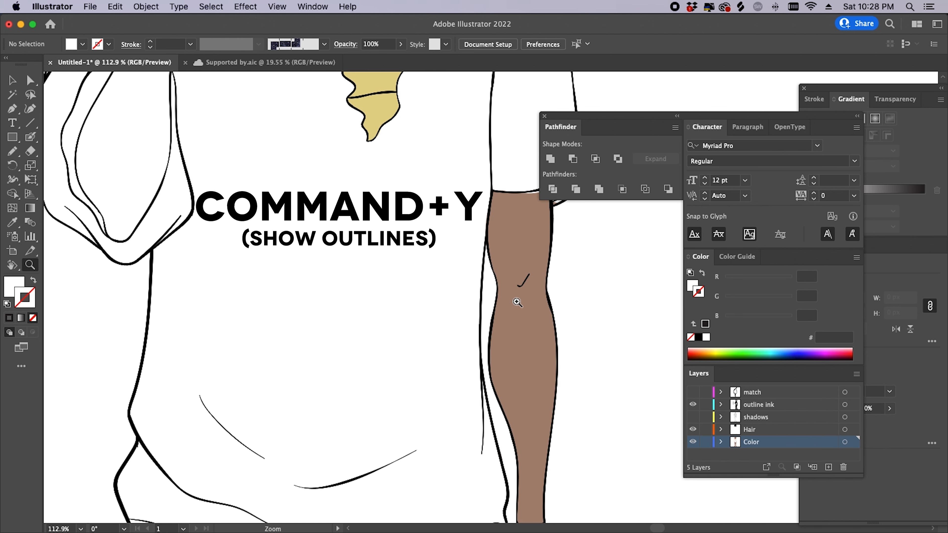
pyautogui.press('super+y')
pyautogui.moveTo(486, 261); pyautogui.dragTo(644, 398)
# - Delete the stray path segment along the arm and return to Preview
pyautogui.press('a')
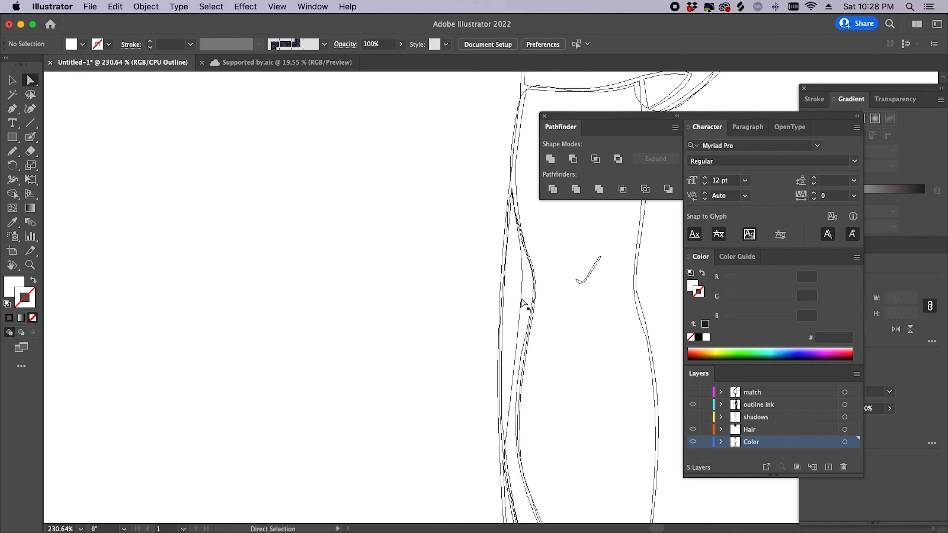
pyautogui.click(522, 285)
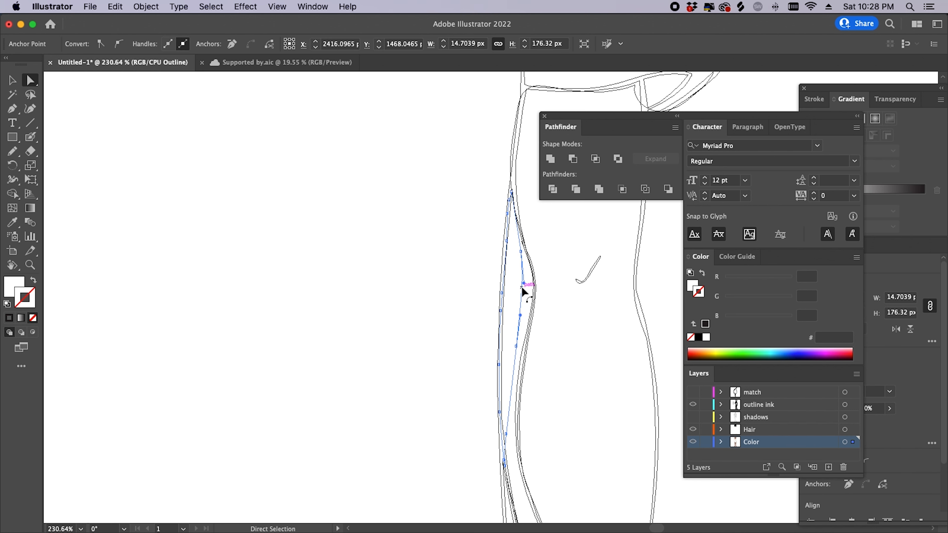
pyautogui.press('Delete')
pyautogui.press('super+shift+a')
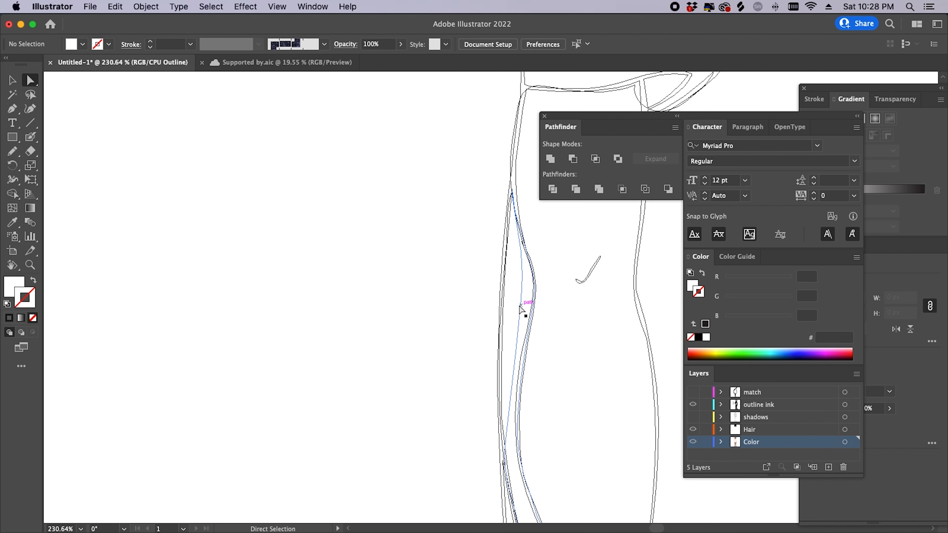
pyautogui.press('super+y')
# - Check the remaining thin paths along the arm edge, undoing a trial move of the brown group
pyautogui.click(518, 304)
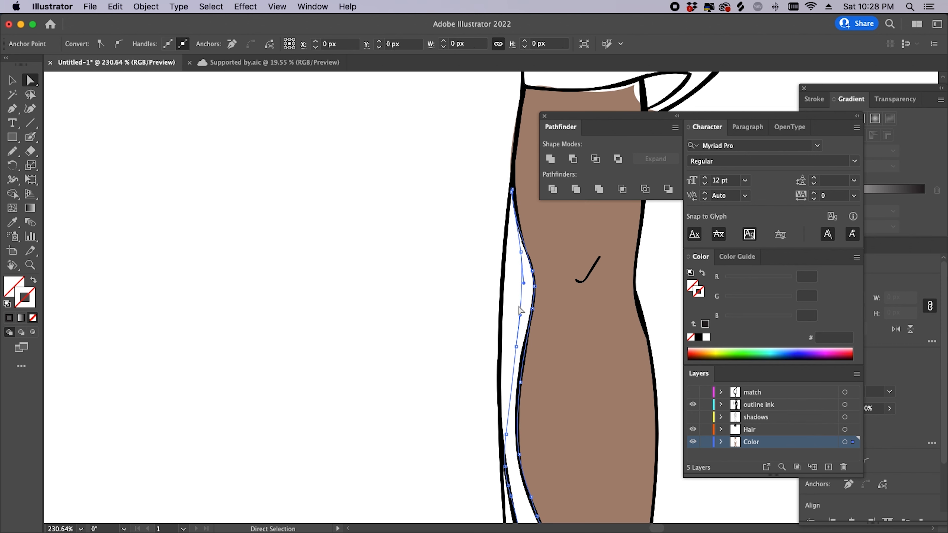
pyautogui.press('super+shift+a')
pyautogui.press('v')
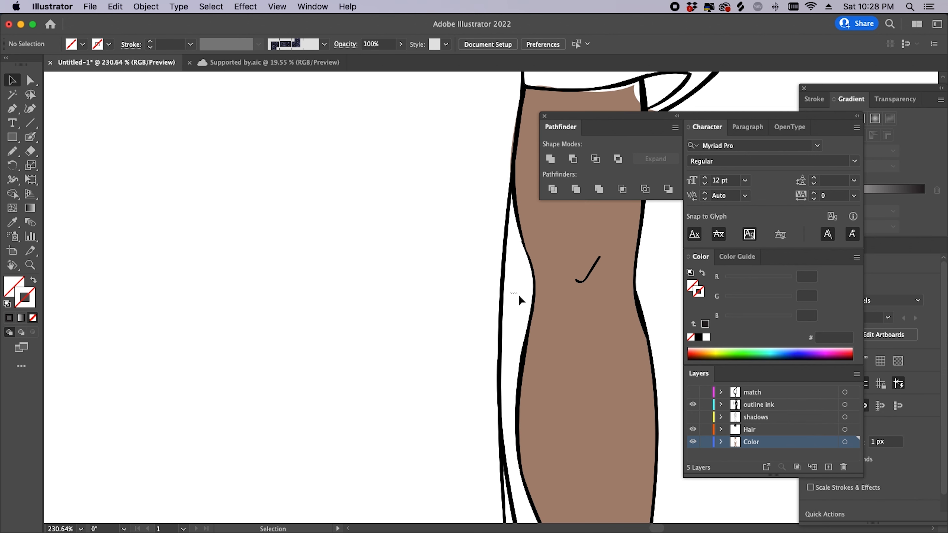
pyautogui.click(519, 296)
pyautogui.moveTo(515, 314); pyautogui.dragTo(394, 295)
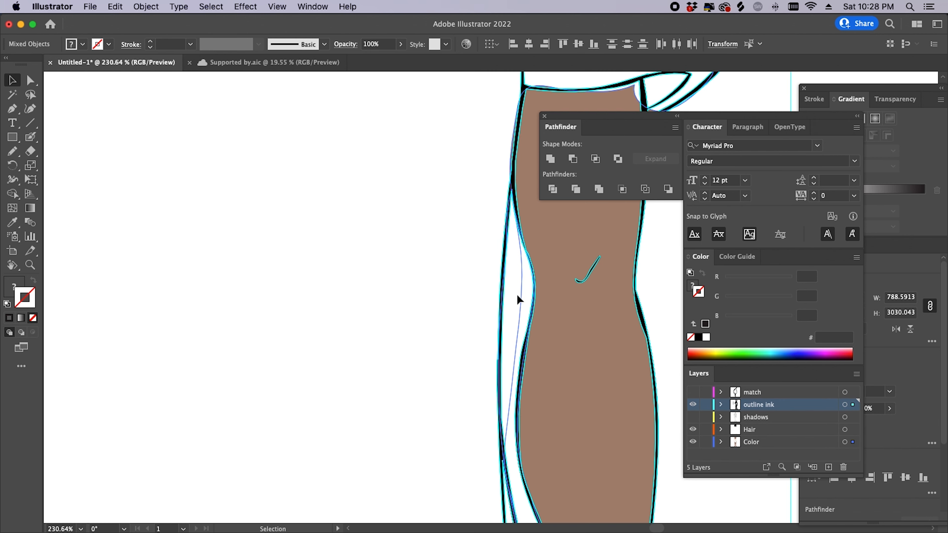
pyautogui.press('super+shift+a')
pyautogui.scroll(-5, 519, 301)
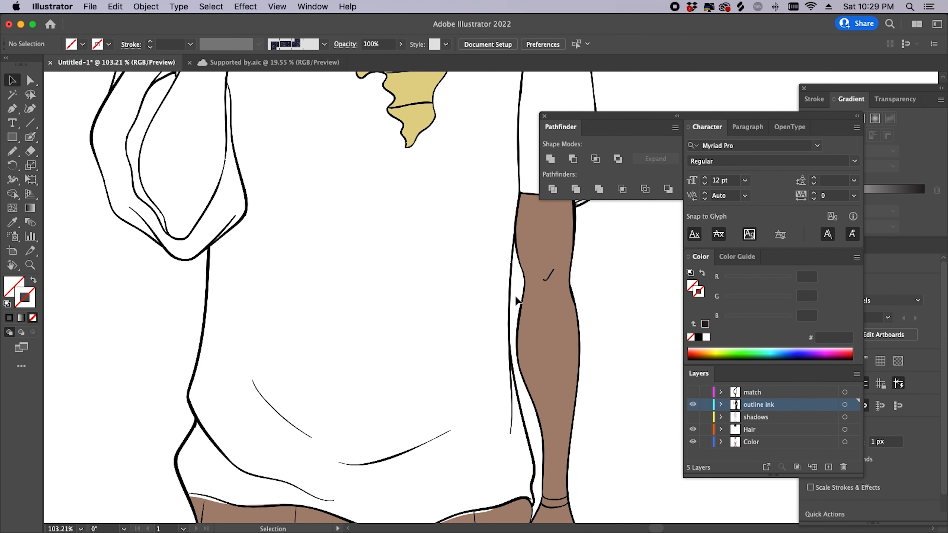
pyautogui.moveTo(517, 292); pyautogui.dragTo(437, 283)
pyautogui.press('super+z')
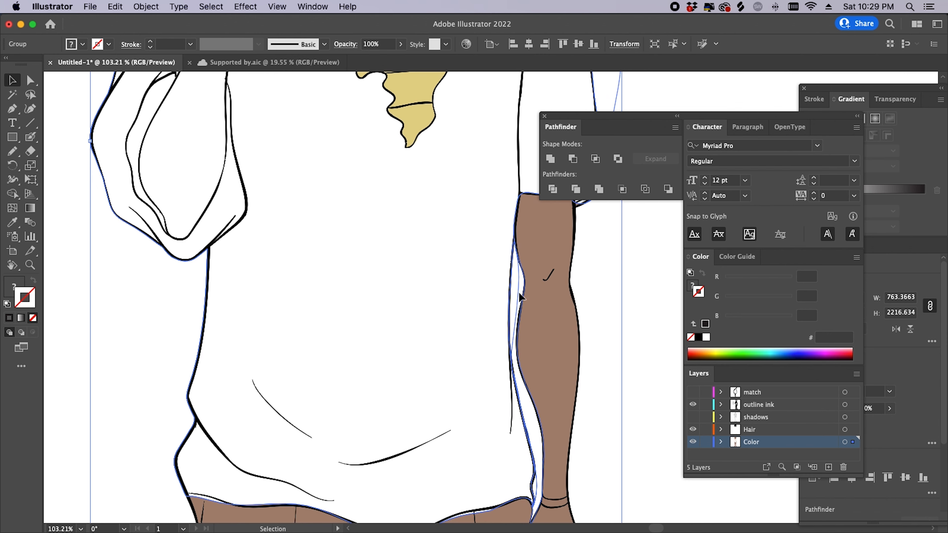
pyautogui.press('a')
pyautogui.click(520, 283)
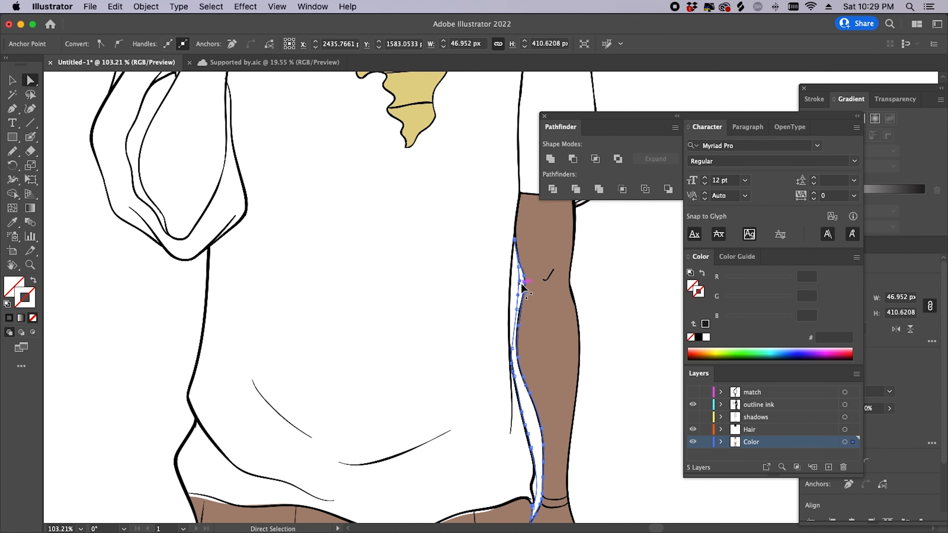
pyautogui.press('super+shift+a')
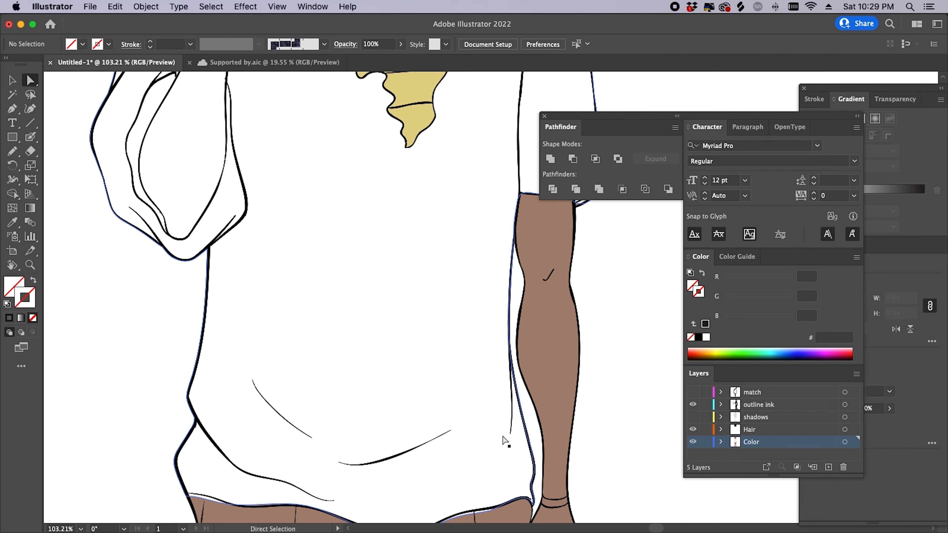
# - Select the white shirt fill and zoom out to show the whole figure and the colour swatches
pyautogui.click(504, 438)
pyautogui.press('z')
pyautogui.moveTo(466, 337); pyautogui.dragTo(304, 383)
pyautogui.moveTo(365, 363); pyautogui.dragTo(408, 424)
# - Fill the shirt with the navy swatch colour after undoing a mistaken grey sample
pyautogui.press('i')
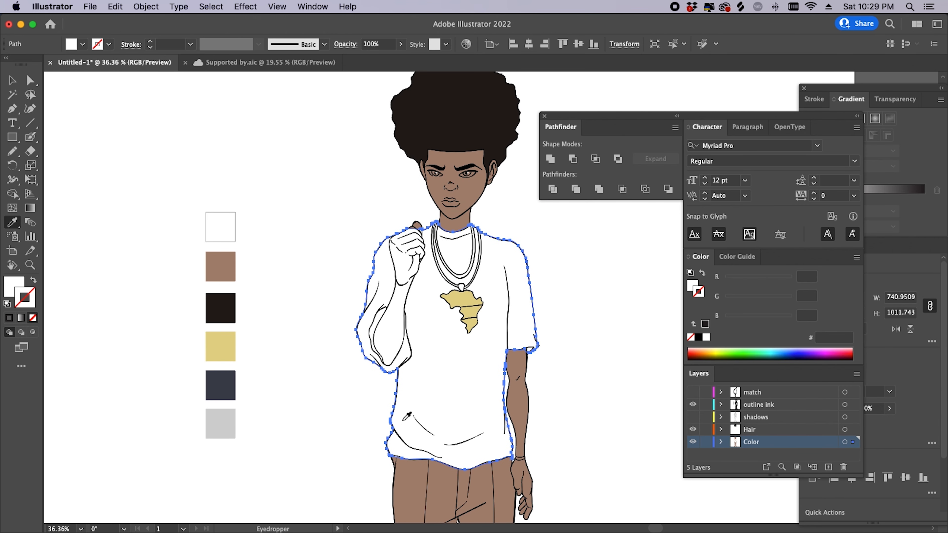
pyautogui.click(232, 416)
pyautogui.press('super+z')
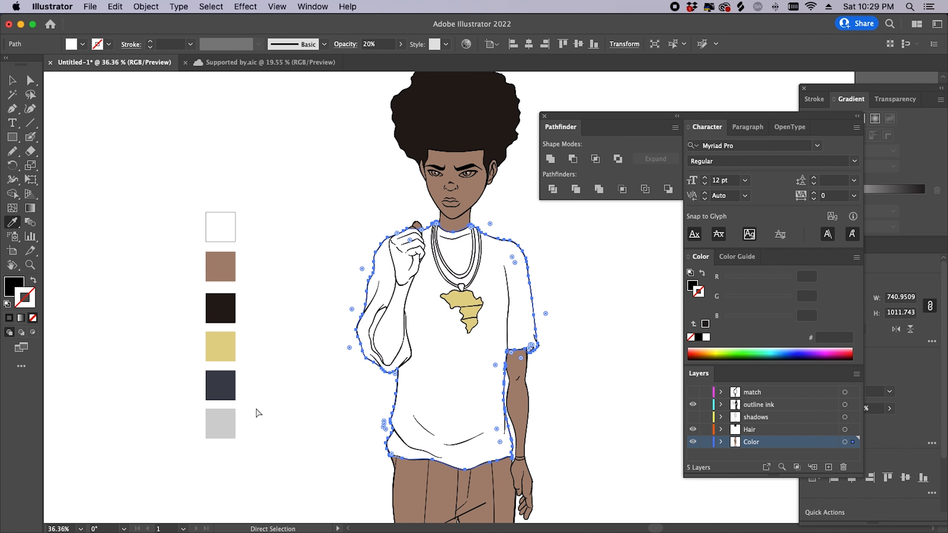
pyautogui.press('v')
pyautogui.moveTo(453, 369); pyautogui.dragTo(478, 363)
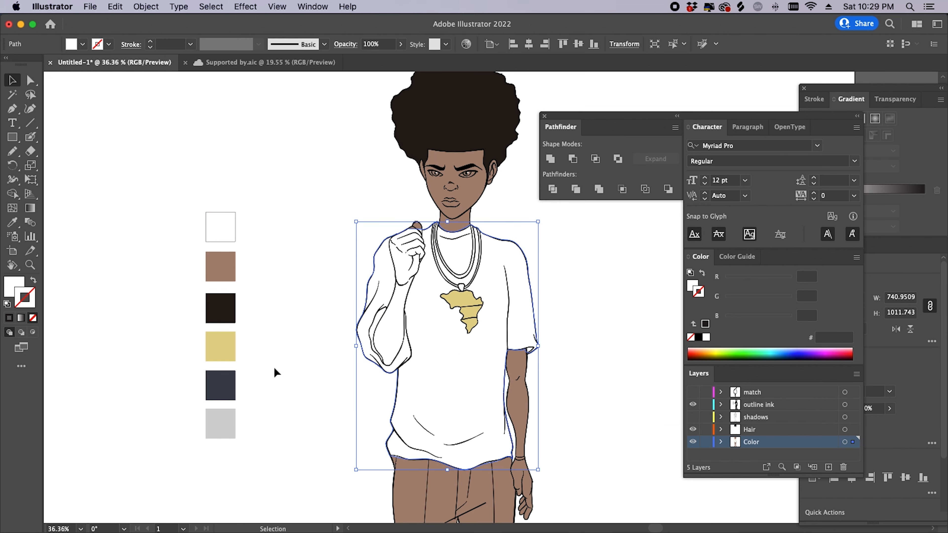
pyautogui.press('i')
pyautogui.click(221, 384)
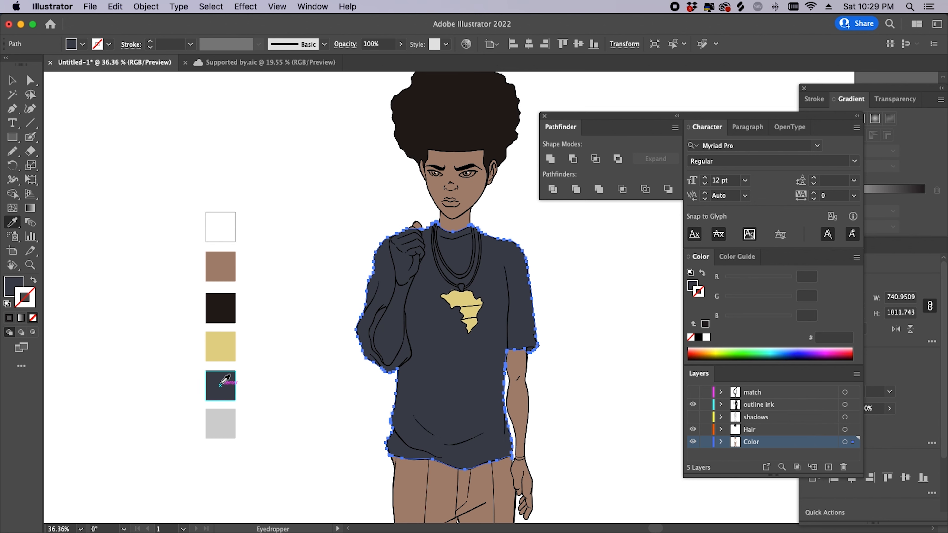
# - Deselect the shirt and zoom in on the neck and chains
pyautogui.keyDown('super'); pyautogui.click(551, 356); pyautogui.keyUp('super')
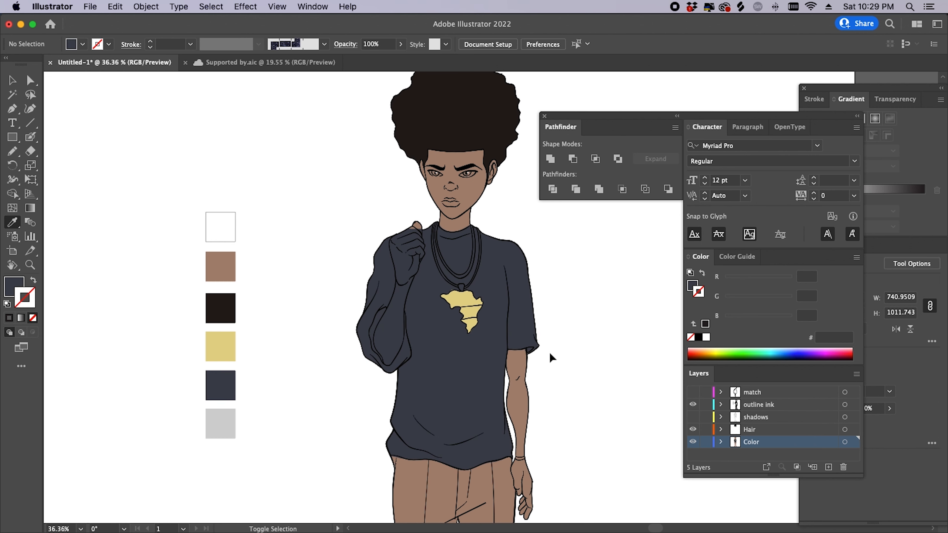
pyautogui.press('z')
pyautogui.moveTo(490, 265); pyautogui.dragTo(545, 273)
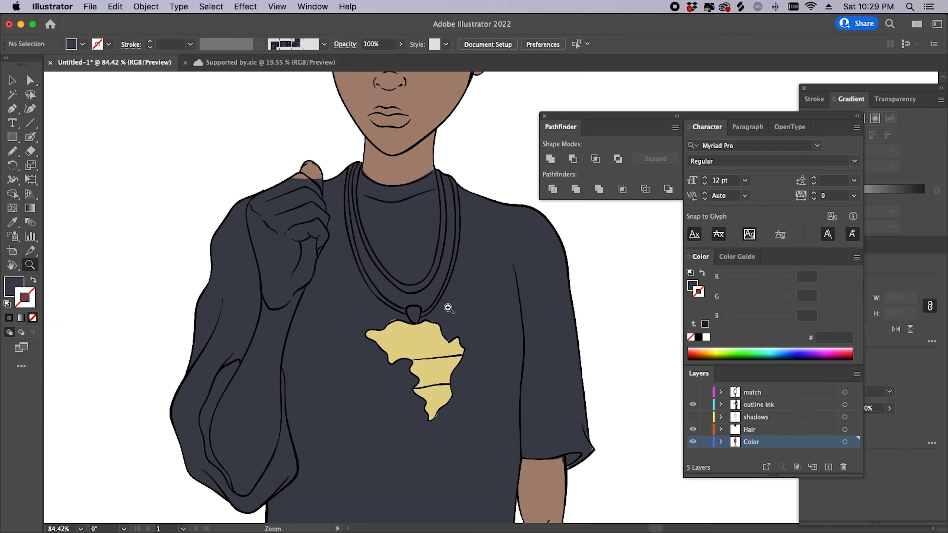
pyautogui.moveTo(449, 308); pyautogui.dragTo(485, 390)
pyautogui.moveTo(357, 281); pyautogui.dragTo(441, 282)
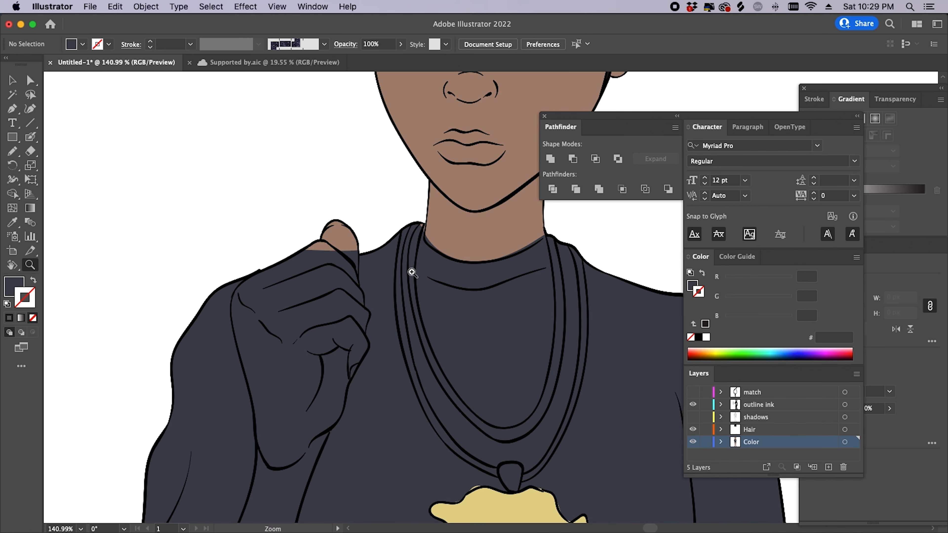
pyautogui.scroll(-5, 415, 307)
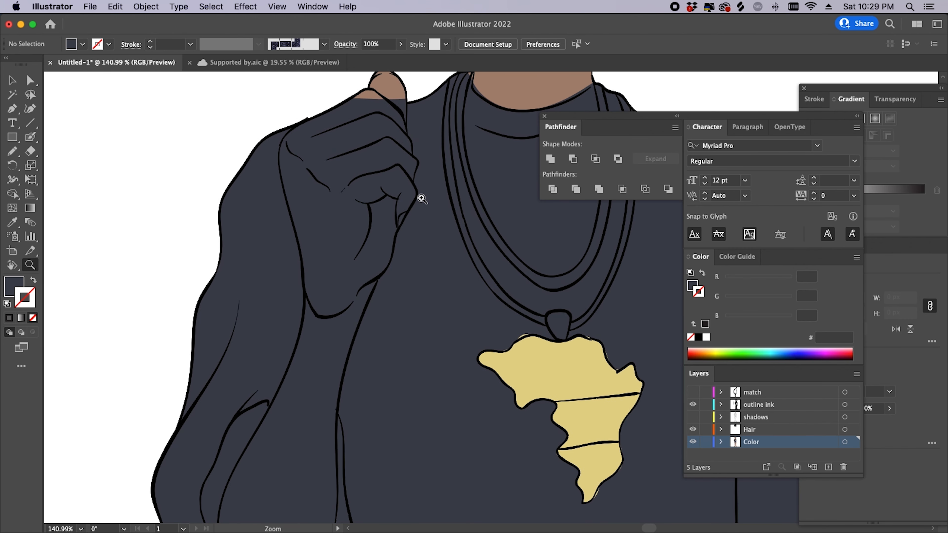
# - Zoom in on the hand and neckline and select the shirt-coloured fill shape
pyautogui.moveTo(422, 199); pyautogui.dragTo(360, 237)
pyautogui.scroll(3, 424, 279)
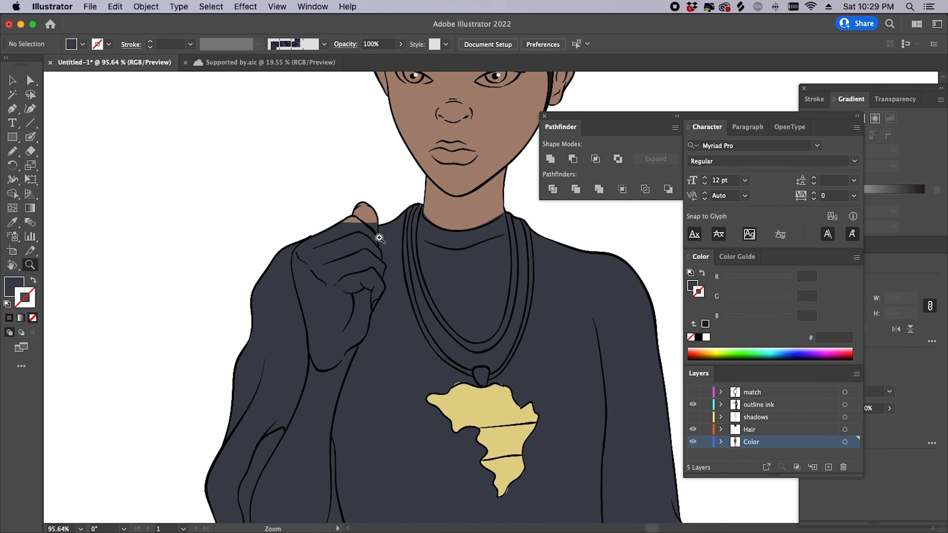
pyautogui.moveTo(380, 238); pyautogui.dragTo(461, 198)
pyautogui.press('a')
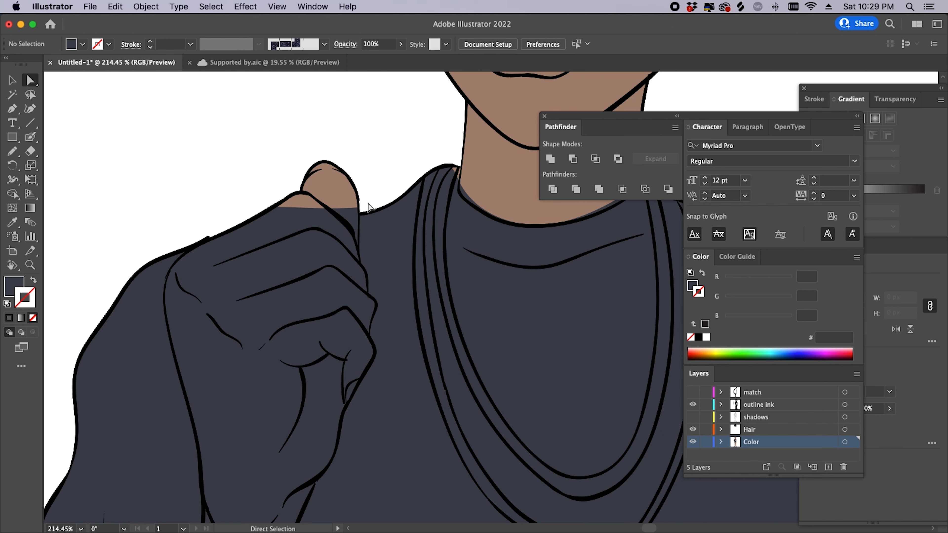
pyautogui.click(385, 229)
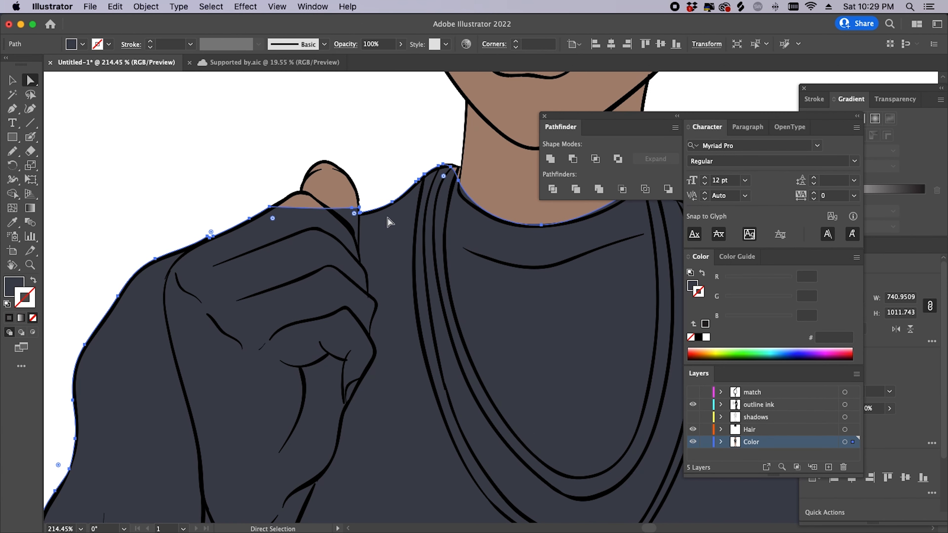
# - Redraw the fill's edge with the Pencil around the raised hand and wrist so they show skin
pyautogui.press('n')
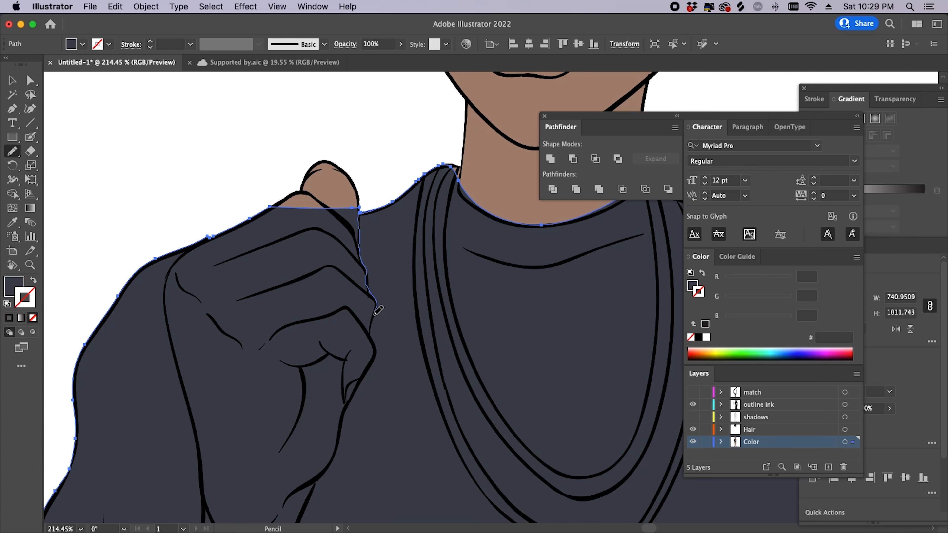
pyautogui.moveTo(349, 397)
pyautogui.mouseDown()
pyautogui.moveTo(334, 414)
pyautogui.moveTo(223, 372)
pyautogui.moveTo(177, 337)
pyautogui.moveTo(164, 295)
pyautogui.mouseUp()
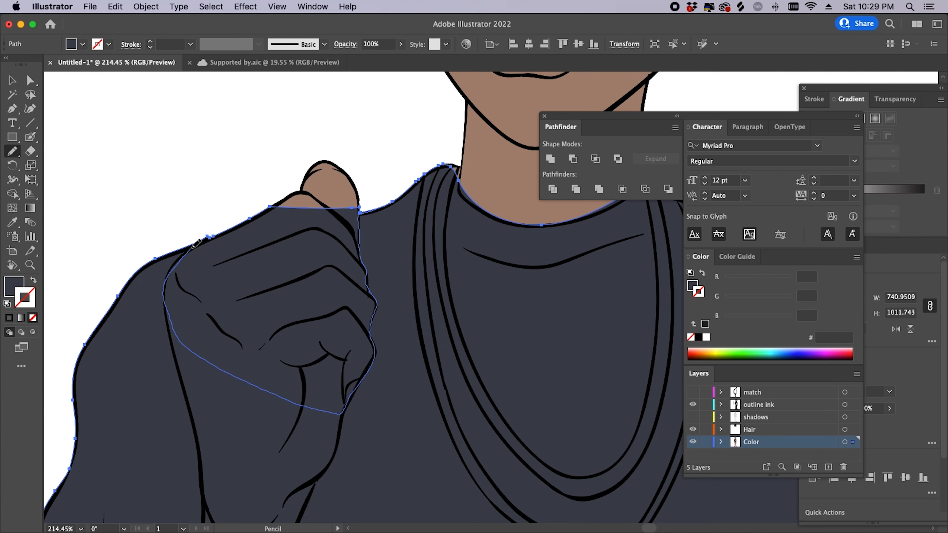
pyautogui.moveTo(161, 258); pyautogui.dragTo(157, 258)
pyautogui.moveTo(355, 391)
pyautogui.mouseDown()
pyautogui.moveTo(326, 225)
pyautogui.moveTo(391, 227)
pyautogui.mouseUp()
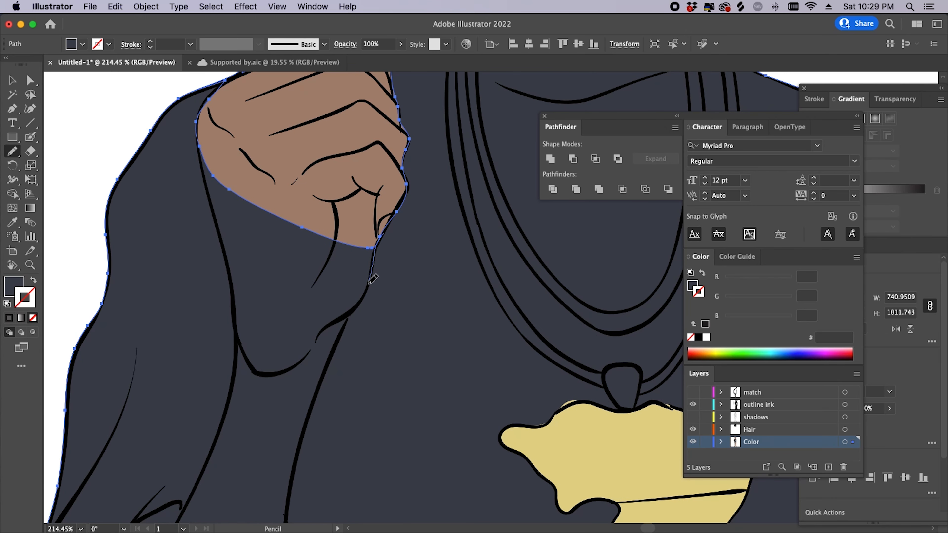
pyautogui.moveTo(320, 336); pyautogui.dragTo(276, 371)
pyautogui.moveTo(234, 314); pyautogui.dragTo(212, 207)
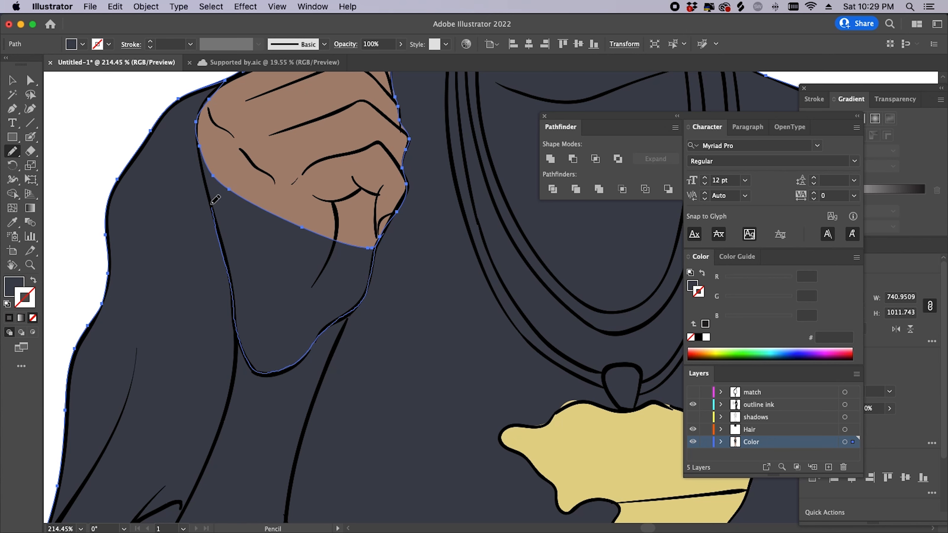
pyautogui.moveTo(202, 146); pyautogui.dragTo(204, 137)
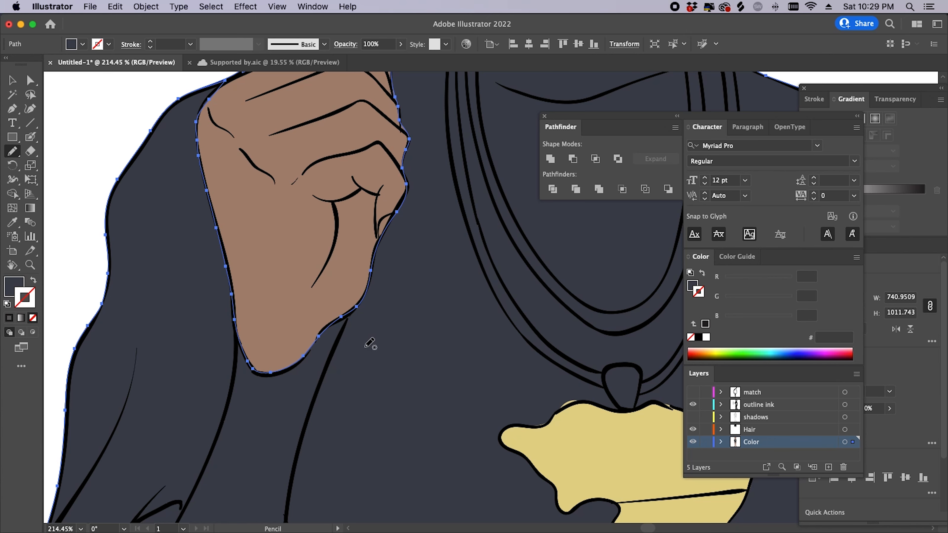
pyautogui.scroll(-5, 372, 333)
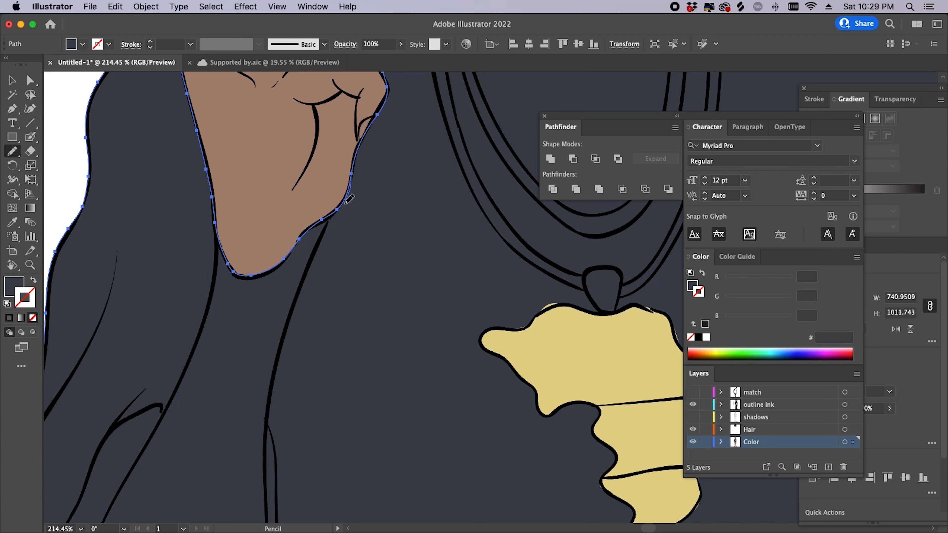
# - Trace the skin outline down the forearm's ink lines with the Pencil
pyautogui.moveTo(306, 287); pyautogui.dragTo(270, 401)
pyautogui.moveTo(257, 443)
pyautogui.mouseDown()
pyautogui.moveTo(226, 443)
pyautogui.moveTo(195, 415)
pyautogui.moveTo(195, 346)
pyautogui.mouseUp()
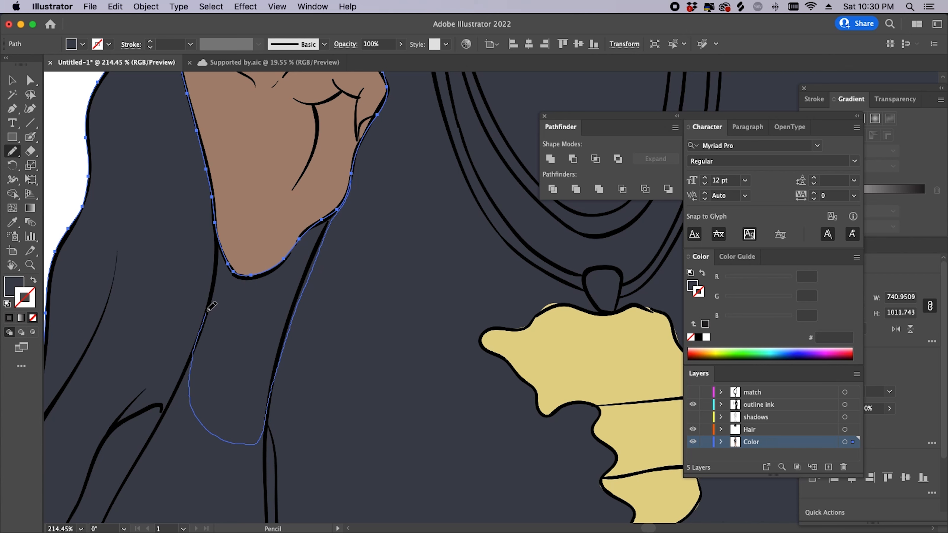
pyautogui.moveTo(215, 229); pyautogui.dragTo(216, 228)
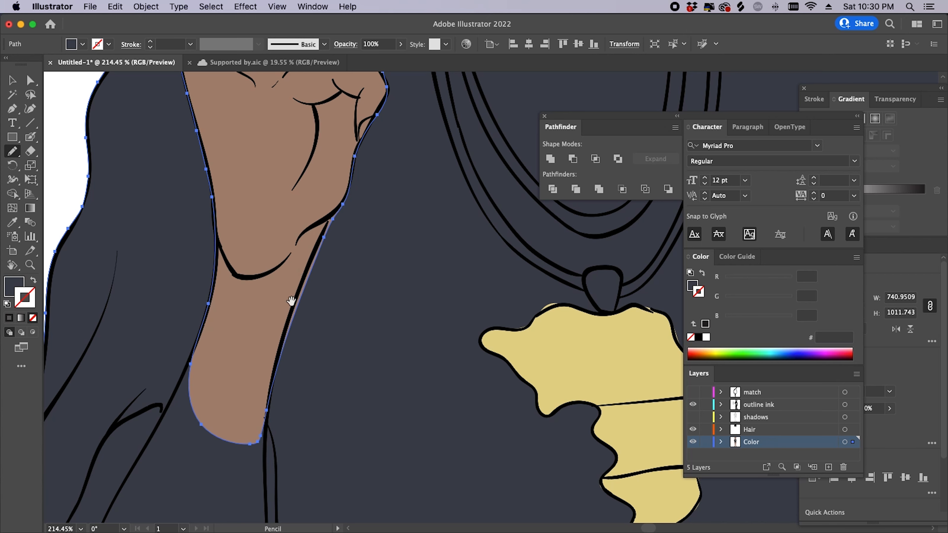
pyautogui.scroll(-10, 290, 303)
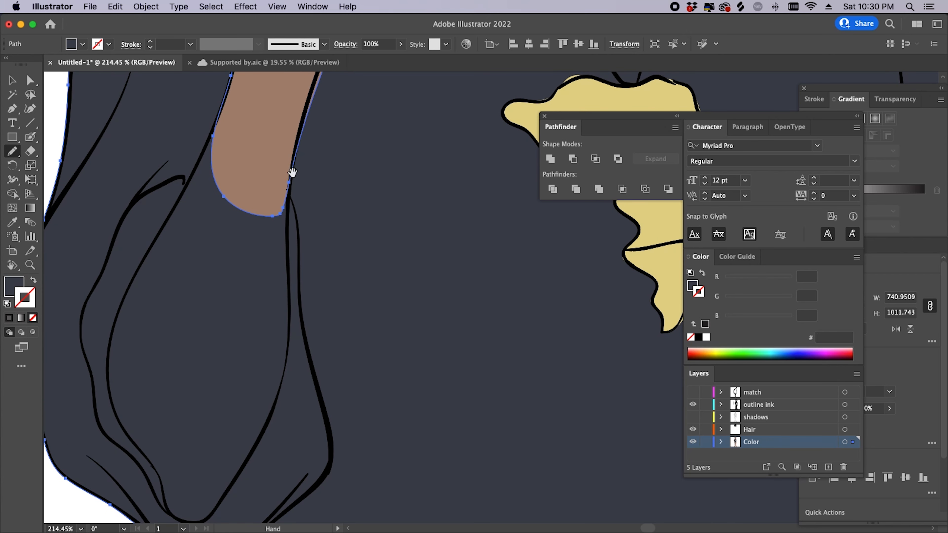
pyautogui.scroll(8, 291, 174)
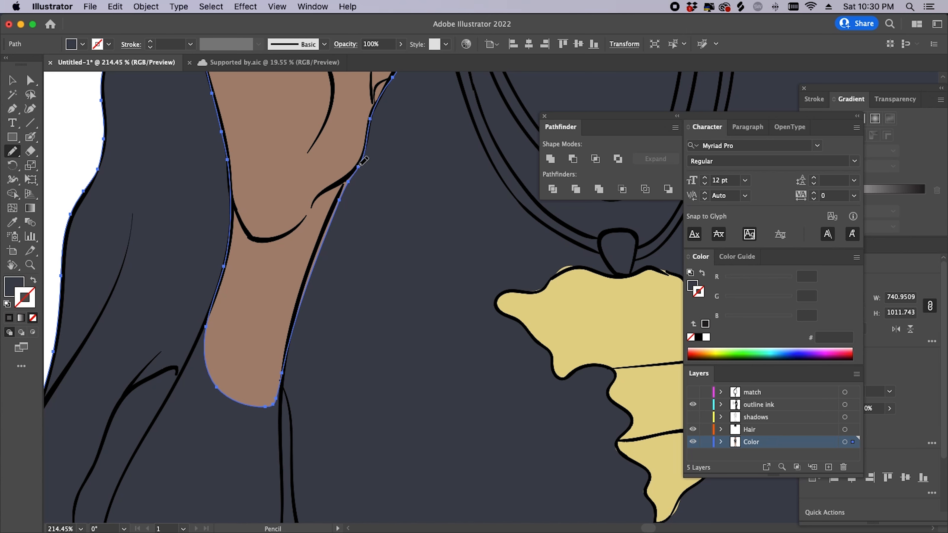
pyautogui.moveTo(320, 242); pyautogui.dragTo(302, 287)
pyautogui.moveTo(293, 329); pyautogui.dragTo(283, 373)
pyautogui.scroll(-6, 271, 273)
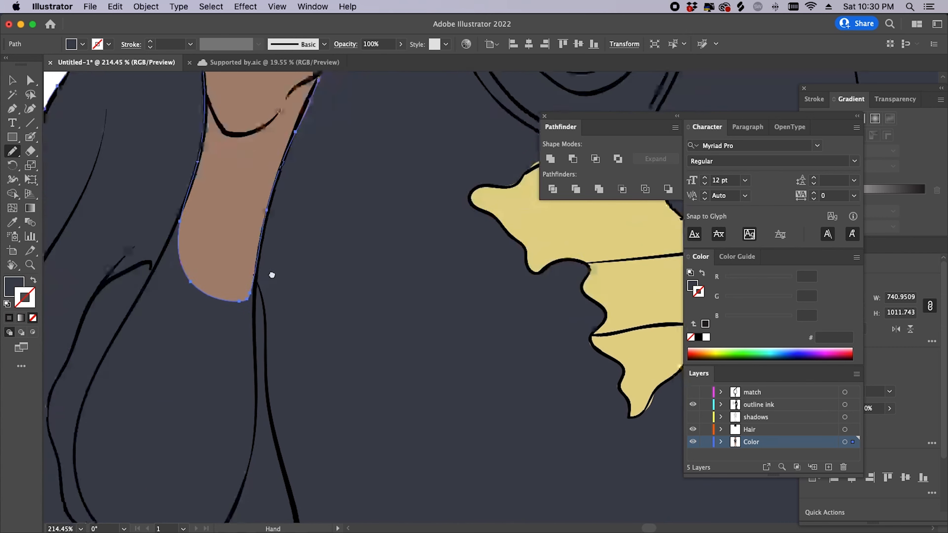
# - Extend the skin fill to the elbow, refining its inner, lower and right edges along the ink lines
pyautogui.moveTo(255, 187)
pyautogui.mouseDown()
pyautogui.moveTo(242, 429)
pyautogui.moveTo(231, 461)
pyautogui.moveTo(186, 492)
pyautogui.moveTo(109, 439)
pyautogui.moveTo(106, 315)
pyautogui.mouseUp()
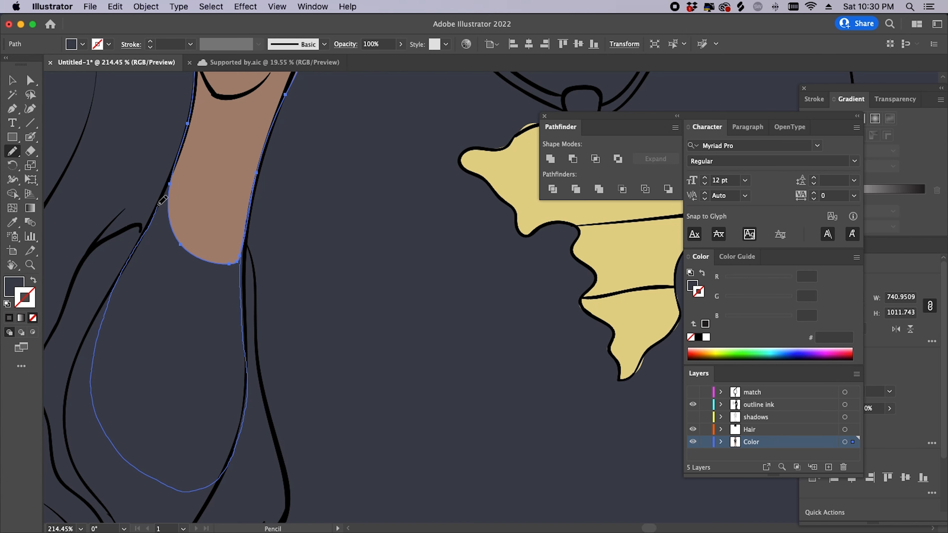
pyautogui.moveTo(170, 180); pyautogui.dragTo(181, 157)
pyautogui.hscroll(-5, 224, 262)
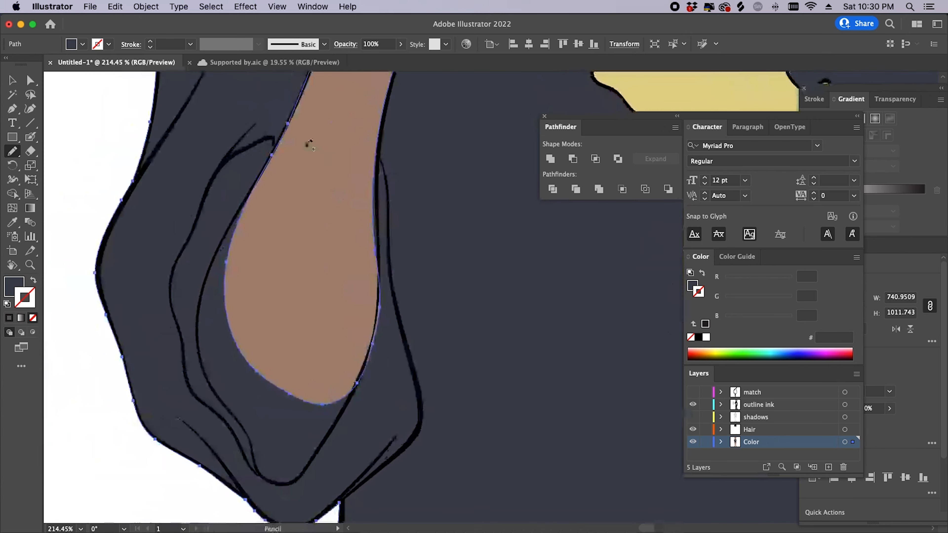
pyautogui.moveTo(271, 160); pyautogui.dragTo(235, 231)
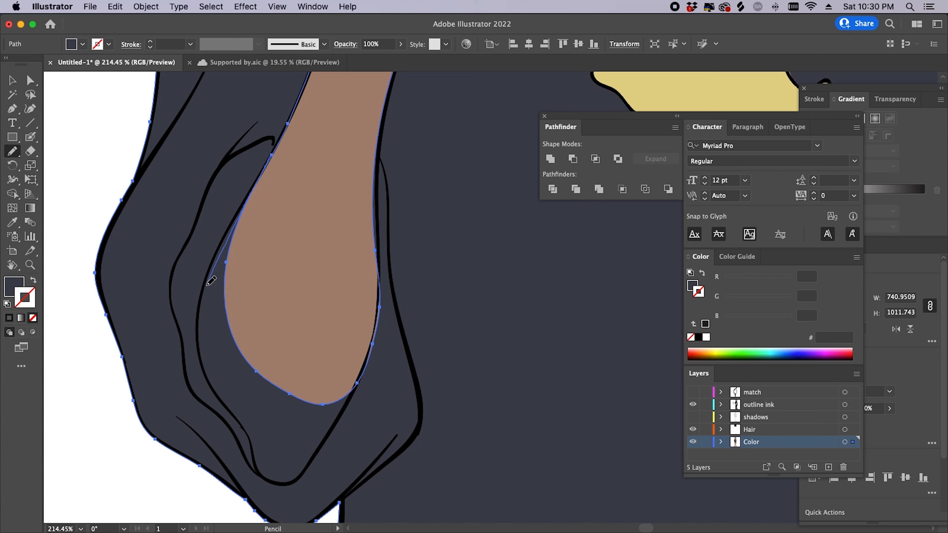
pyautogui.moveTo(198, 323); pyautogui.dragTo(203, 366)
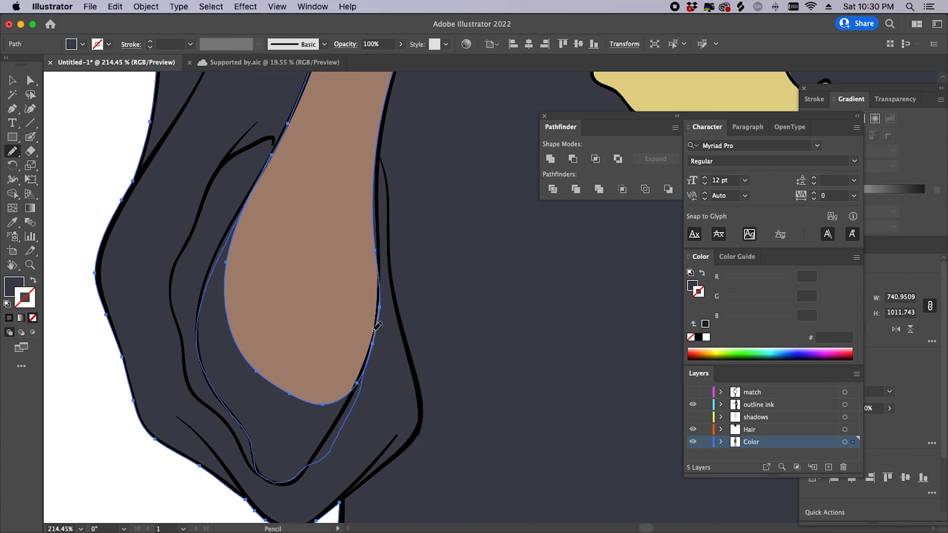
pyautogui.moveTo(376, 336); pyautogui.dragTo(377, 333)
pyautogui.scroll(-3, 401, 262)
pyautogui.hscroll(-1, 401, 261)
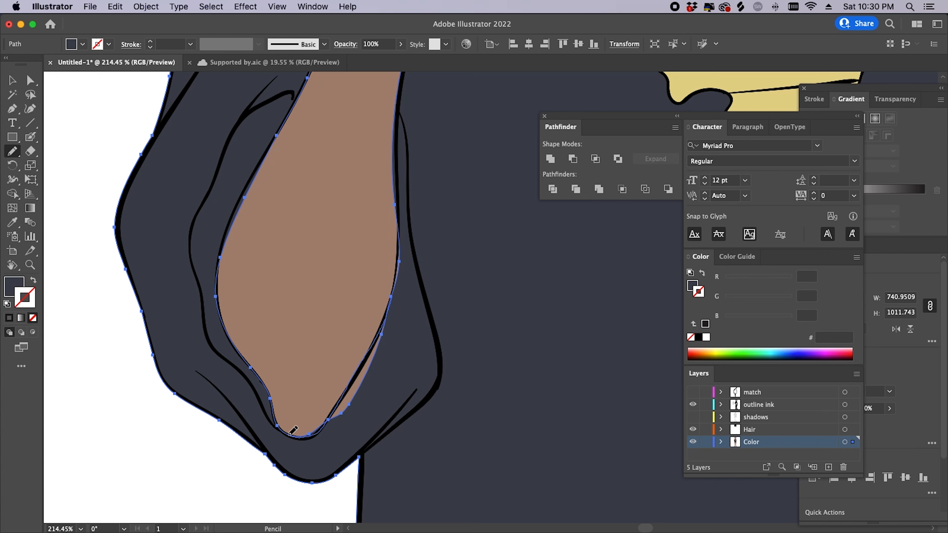
pyautogui.moveTo(291, 435); pyautogui.dragTo(285, 434)
pyautogui.moveTo(416, 292); pyautogui.dragTo(378, 381)
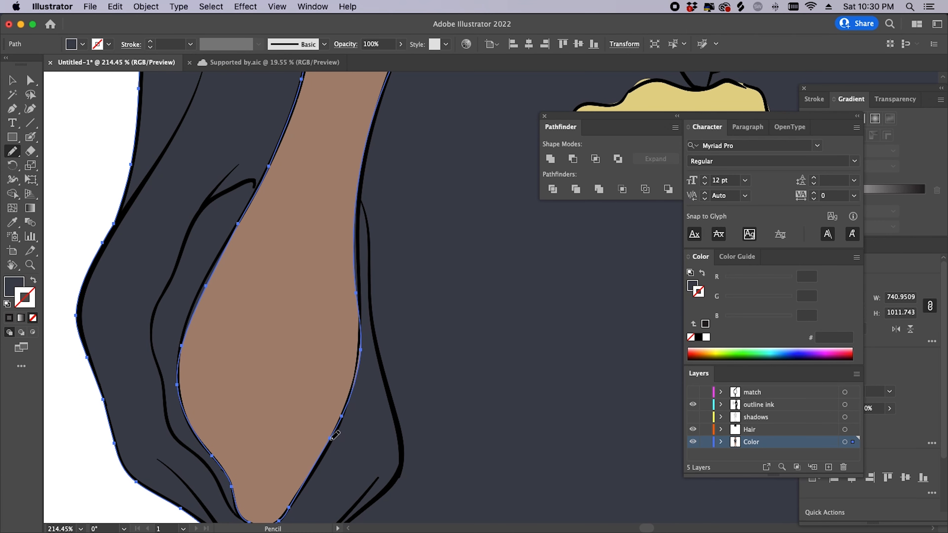
pyautogui.moveTo(356, 290); pyautogui.dragTo(356, 275)
pyautogui.press('super+shift+a')
# - Zoom out to view the whole coloured figure centred on screen
pyautogui.press('z')
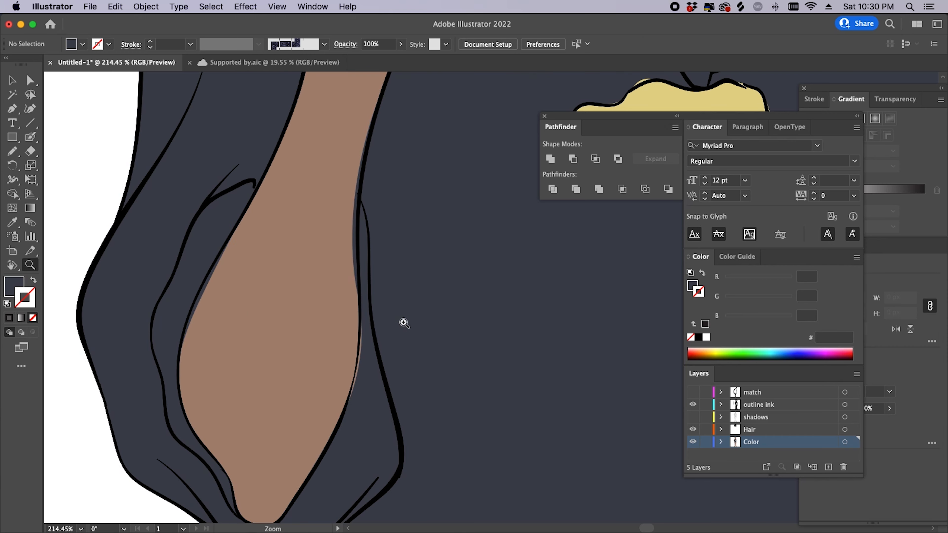
pyautogui.moveTo(427, 328); pyautogui.dragTo(311, 422)
pyautogui.moveTo(448, 413); pyautogui.dragTo(419, 387)
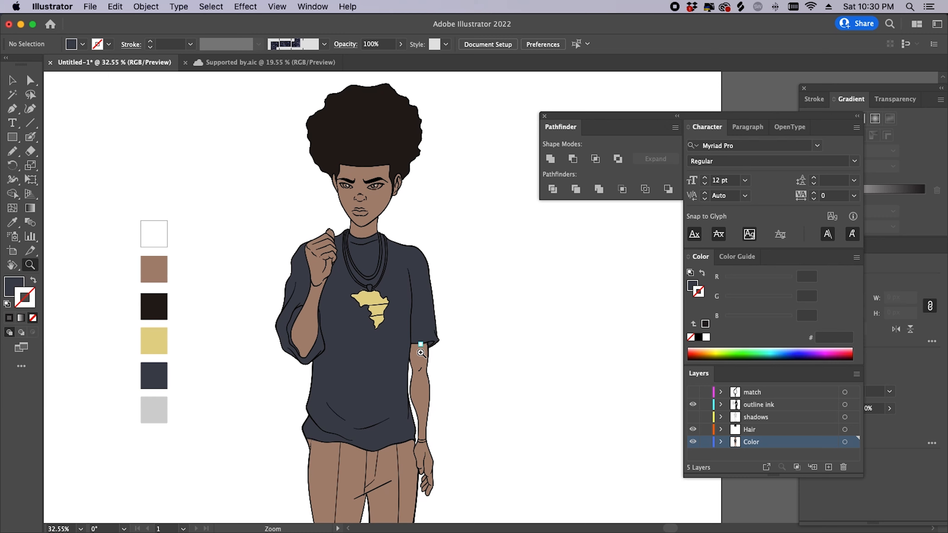
pyautogui.moveTo(421, 352); pyautogui.dragTo(411, 385)
pyautogui.moveTo(432, 331); pyautogui.dragTo(414, 384)
# - Zoom in on the Africa pendant and select its yellow fill path
pyautogui.moveTo(369, 363); pyautogui.dragTo(430, 320)
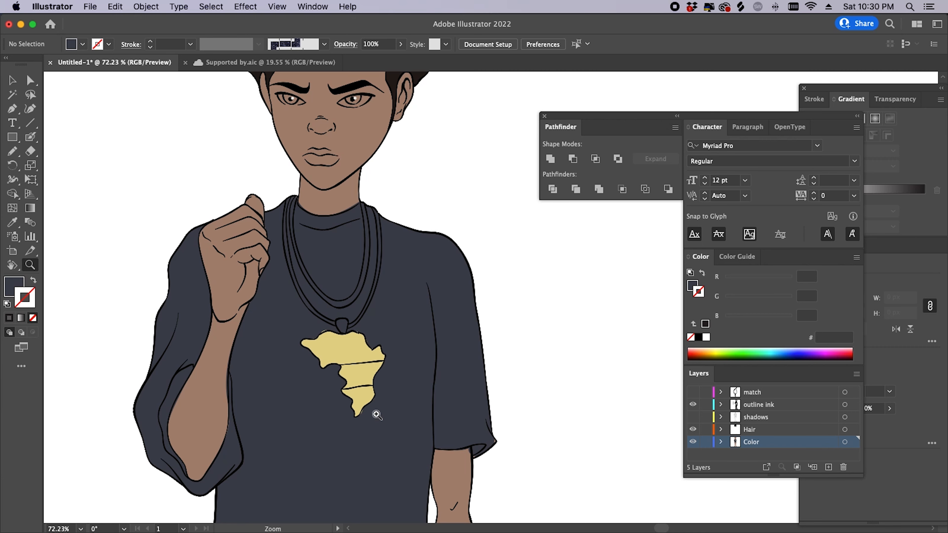
pyautogui.moveTo(364, 356); pyautogui.dragTo(443, 353)
pyautogui.moveTo(349, 379); pyautogui.dragTo(390, 374)
pyautogui.press('a')
pyautogui.click(343, 372)
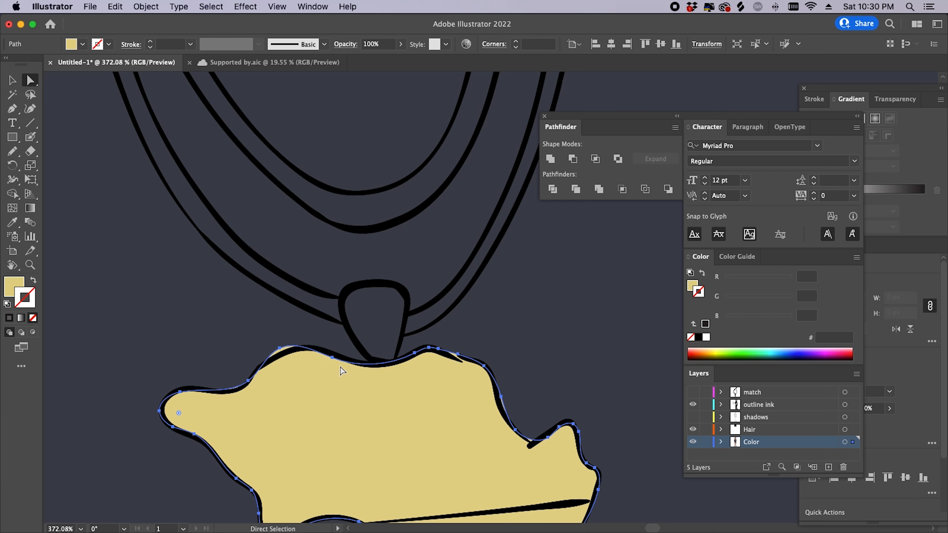
# - Retrace the pendant fill's top edge along its ink outline where the cord meets it
pyautogui.press('n')
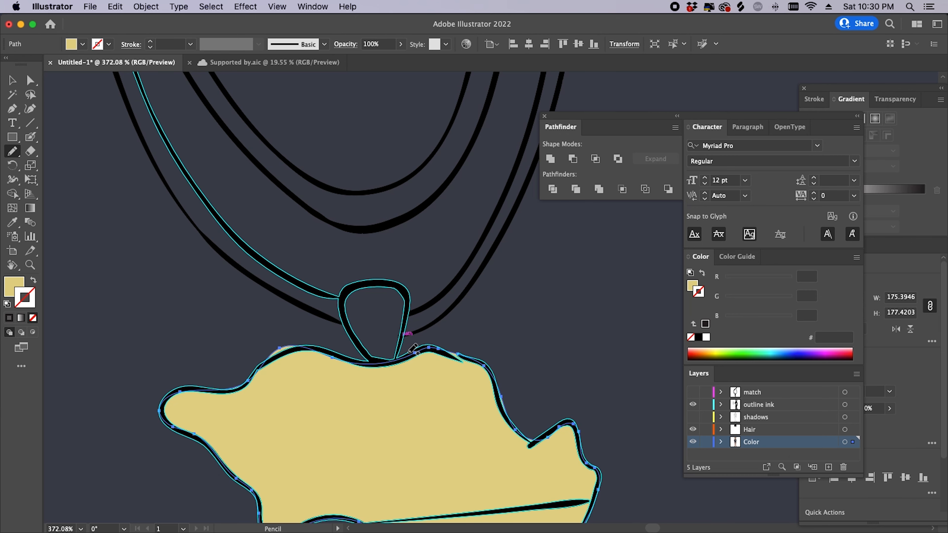
pyautogui.press('z')
pyautogui.moveTo(321, 347); pyautogui.dragTo(406, 334)
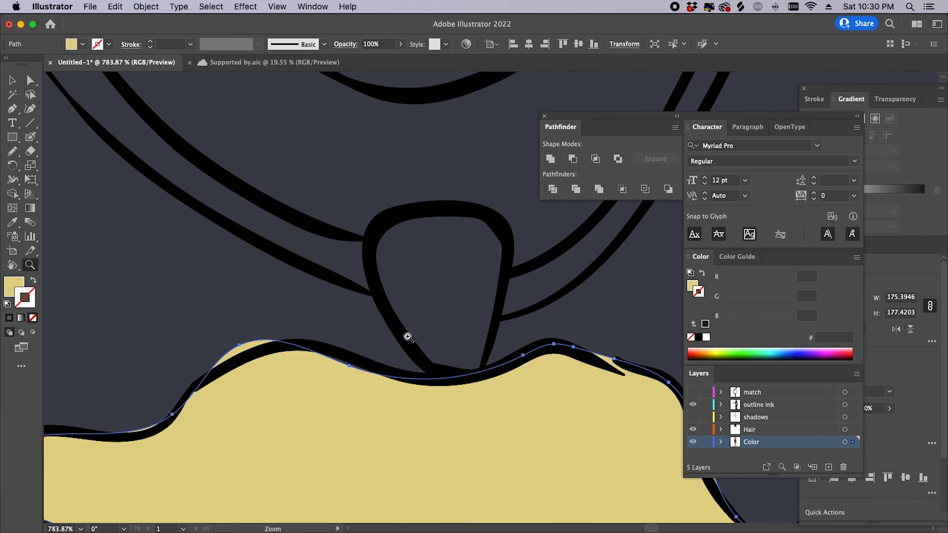
pyautogui.moveTo(350, 357); pyautogui.dragTo(444, 345)
pyautogui.press('n')
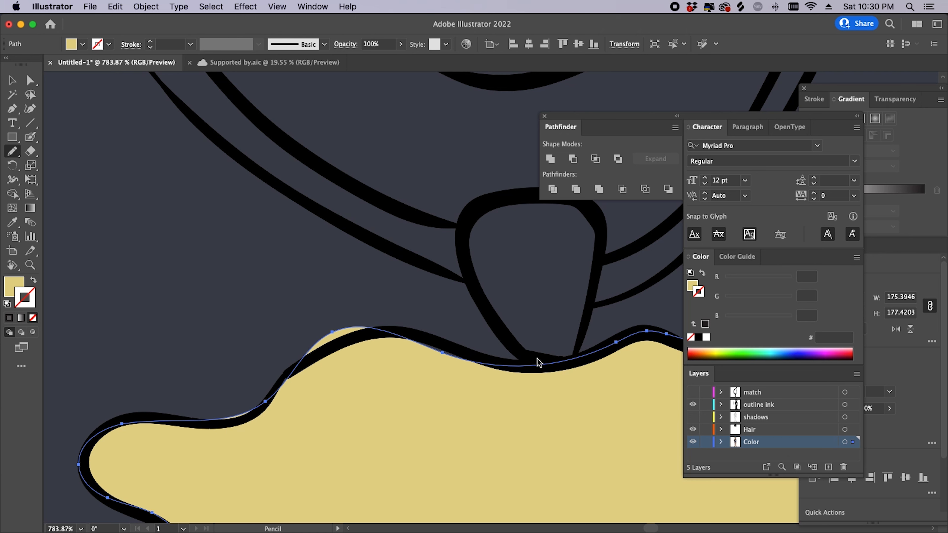
pyautogui.moveTo(534, 366)
pyautogui.mouseDown()
pyautogui.moveTo(386, 331)
pyautogui.moveTo(323, 349)
pyautogui.mouseUp()
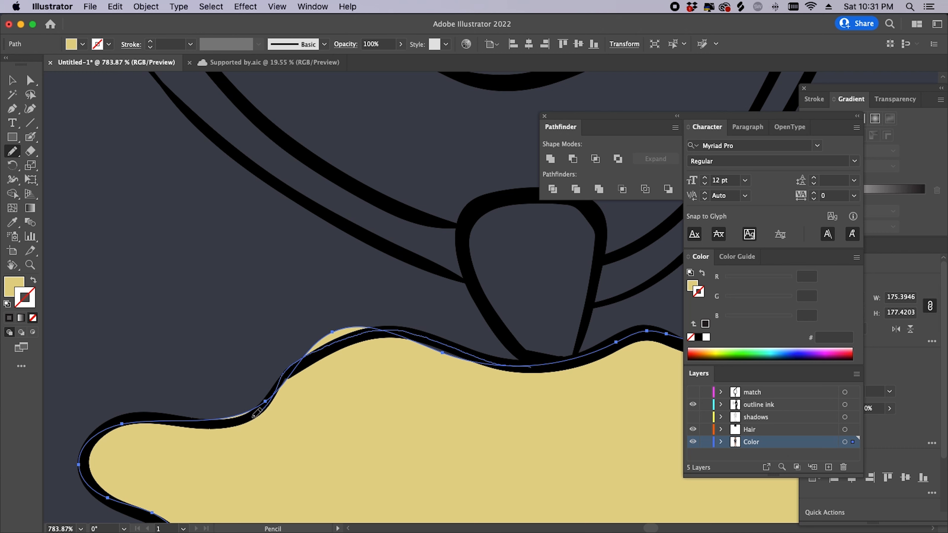
pyautogui.moveTo(253, 417); pyautogui.dragTo(171, 420)
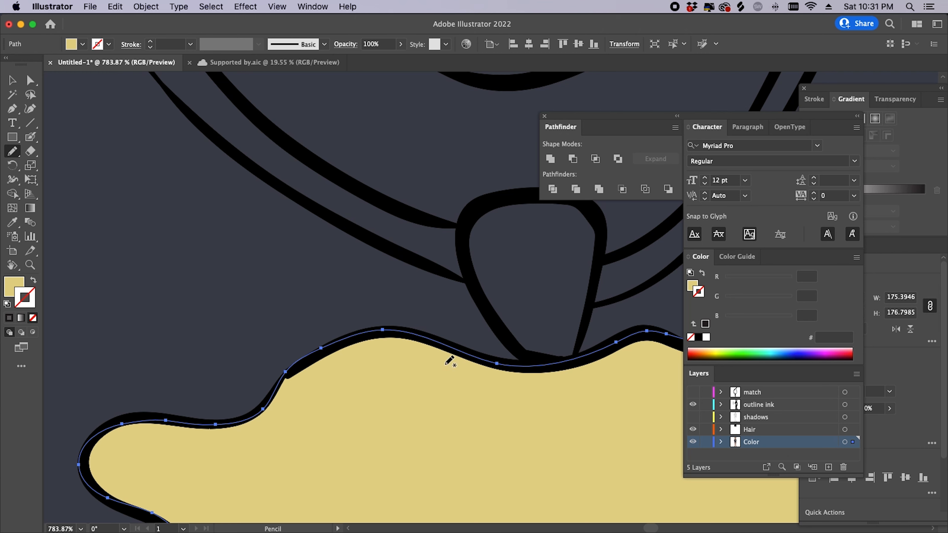
# - Reframe the view on the pendant's left edge and reselect its yellow fill path
pyautogui.press('super+shift+a')
pyautogui.press('z')
pyautogui.keyDown('alt'); pyautogui.click(492, 404); pyautogui.keyUp('alt')
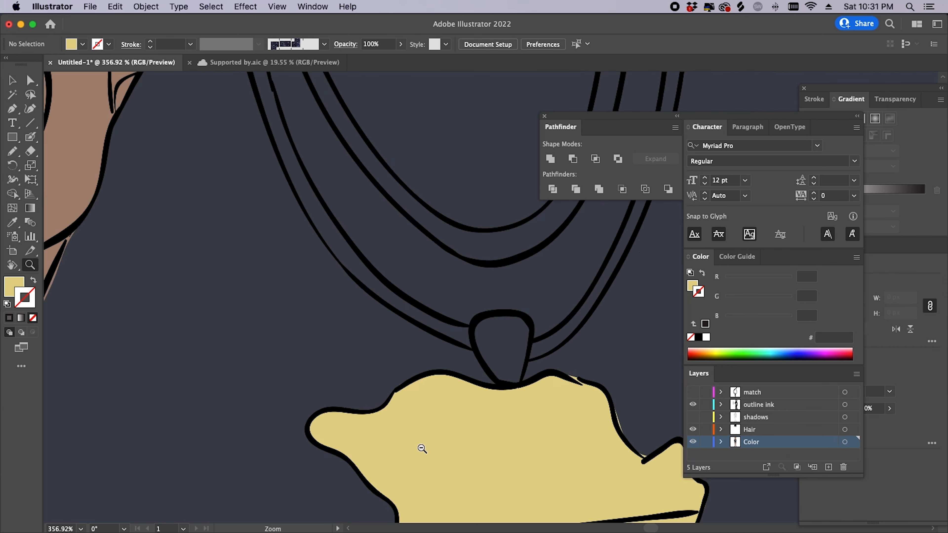
pyautogui.moveTo(537, 451); pyautogui.dragTo(516, 388)
pyautogui.moveTo(431, 307); pyautogui.dragTo(522, 311)
pyautogui.moveTo(535, 386); pyautogui.dragTo(444, 423)
pyautogui.moveTo(527, 445); pyautogui.dragTo(413, 311)
pyautogui.moveTo(367, 452); pyautogui.dragTo(486, 350)
pyautogui.moveTo(377, 338); pyautogui.dragTo(418, 346)
pyautogui.click(356, 409)
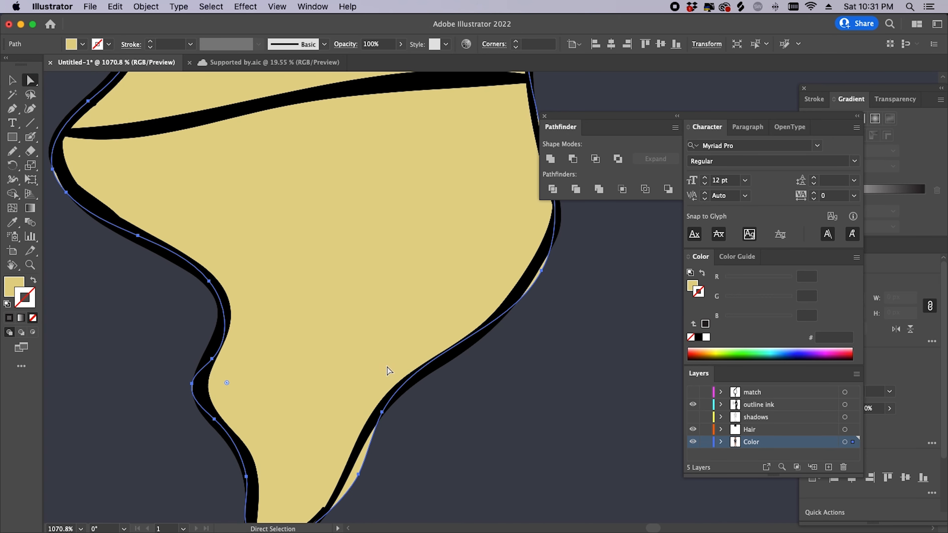
# - Redraw the fill's edge along the outline to the bottom tip and up the right side
pyautogui.press('n')
pyautogui.scroll(-5, 463, 322)
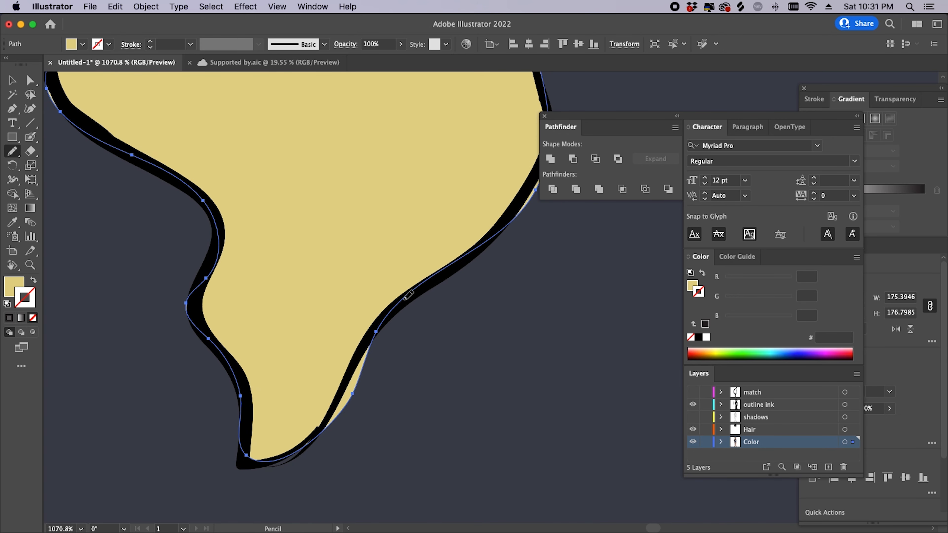
pyautogui.moveTo(407, 295)
pyautogui.mouseDown()
pyautogui.moveTo(289, 450)
pyautogui.moveTo(244, 455)
pyautogui.moveTo(246, 393)
pyautogui.moveTo(203, 280)
pyautogui.moveTo(227, 226)
pyautogui.mouseUp()
pyautogui.scroll(5, 474, 275)
pyautogui.hscroll(5, 474, 276)
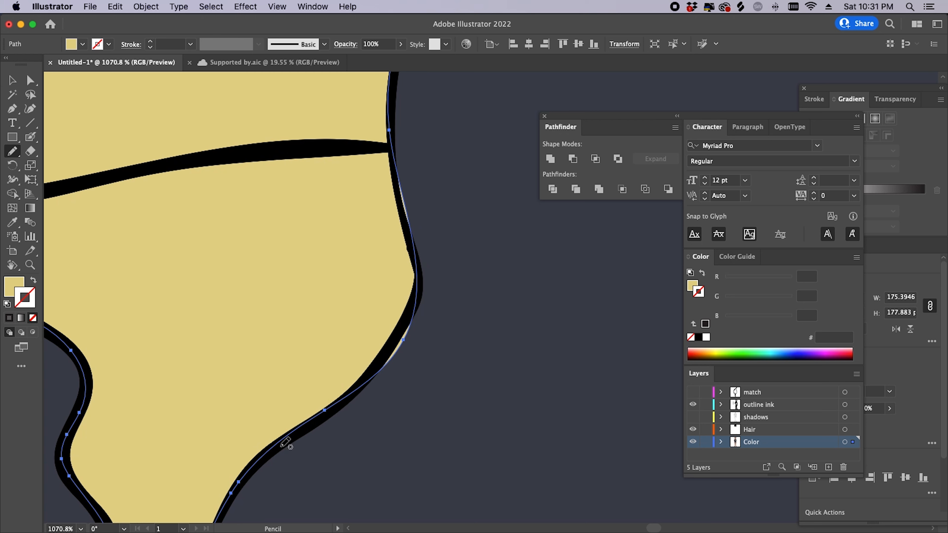
pyautogui.moveTo(242, 479)
pyautogui.mouseDown()
pyautogui.moveTo(360, 381)
pyautogui.moveTo(403, 327)
pyautogui.moveTo(424, 269)
pyautogui.mouseUp()
pyautogui.scroll(5, 409, 345)
pyautogui.hscroll(3, 409, 345)
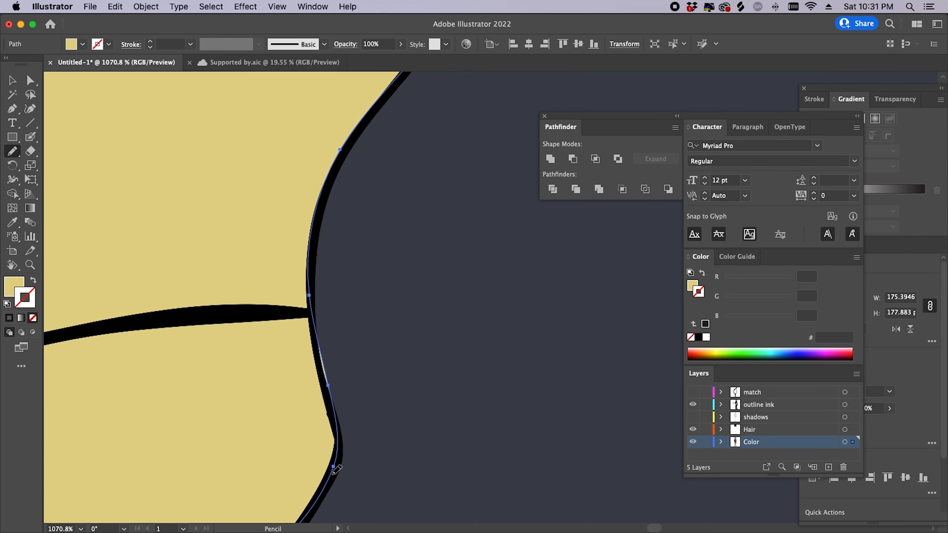
pyautogui.moveTo(338, 414); pyautogui.dragTo(313, 316)
pyautogui.moveTo(329, 261)
pyautogui.mouseDown()
pyautogui.moveTo(341, 274)
pyautogui.moveTo(317, 338)
pyautogui.moveTo(341, 467)
pyautogui.mouseUp()
# - Deselect the pendant and zoom out to see it whole
pyautogui.keyDown('super'); pyautogui.click(402, 318); pyautogui.keyUp('super')
pyautogui.press('z')
pyautogui.moveTo(394, 321); pyautogui.dragTo(245, 463)
pyautogui.moveTo(364, 368); pyautogui.dragTo(338, 416)
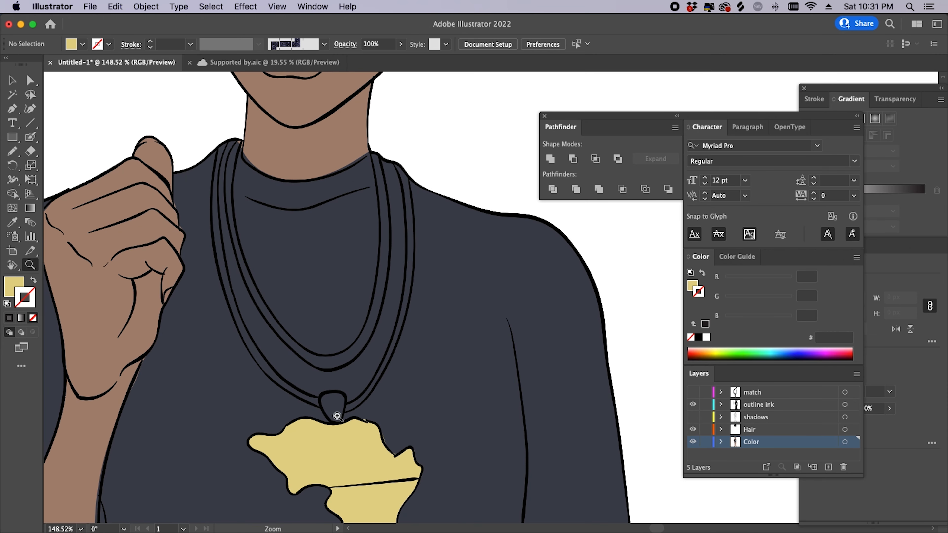
pyautogui.moveTo(421, 359); pyautogui.dragTo(375, 411)
pyautogui.moveTo(438, 398); pyautogui.dragTo(405, 454)
pyautogui.moveTo(407, 286); pyautogui.dragTo(448, 270)
pyautogui.moveTo(392, 285); pyautogui.dragTo(415, 368)
pyautogui.moveTo(422, 344)
pyautogui.mouseDown()
pyautogui.moveTo(455, 332)
pyautogui.moveTo(418, 337)
pyautogui.mouseUp()
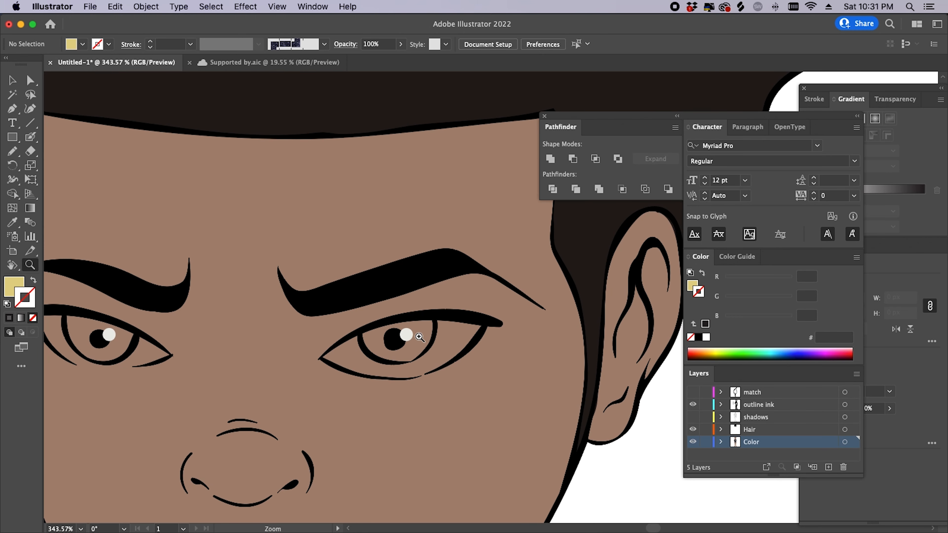
pyautogui.press('v')
pyautogui.click(406, 335)
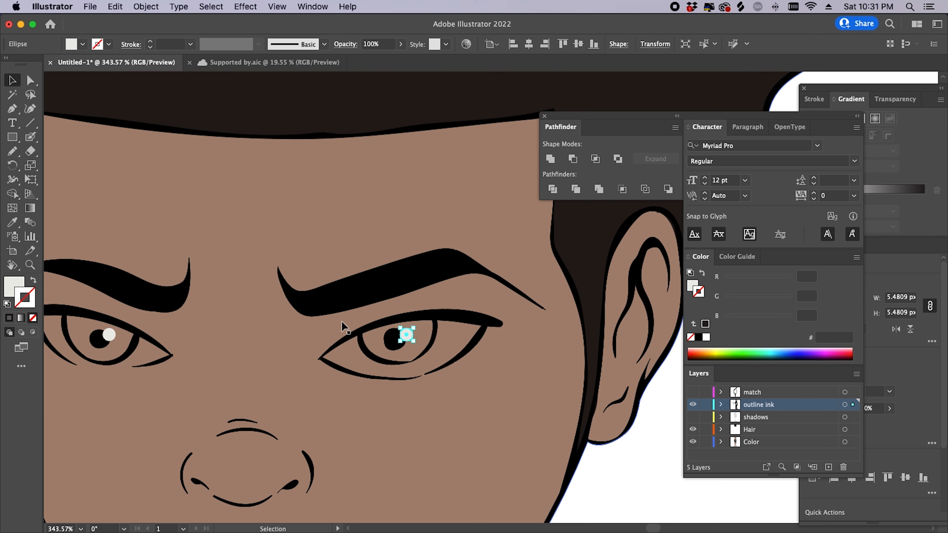
pyautogui.press('super+shift+a')
pyautogui.press('super+space')
pyautogui.moveTo(433, 362); pyautogui.dragTo(417, 376)
pyautogui.press('space')
pyautogui.moveTo(459, 313); pyautogui.dragTo(428, 393)
pyautogui.press('v')
pyautogui.moveTo(443, 332); pyautogui.dragTo(282, 376)
pyautogui.press('super+z')
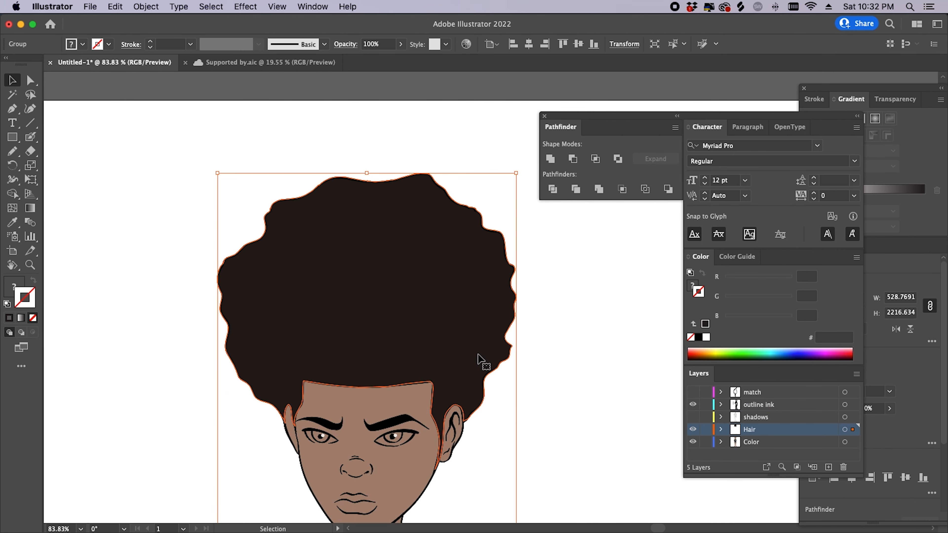
# - Undo the earlier hair moves and reveal all hidden hair shapes with Show All
pyautogui.moveTo(482, 332); pyautogui.dragTo(434, 322)
pyautogui.press('super+z')
pyautogui.press('super+z')
pyautogui.press('super+z')
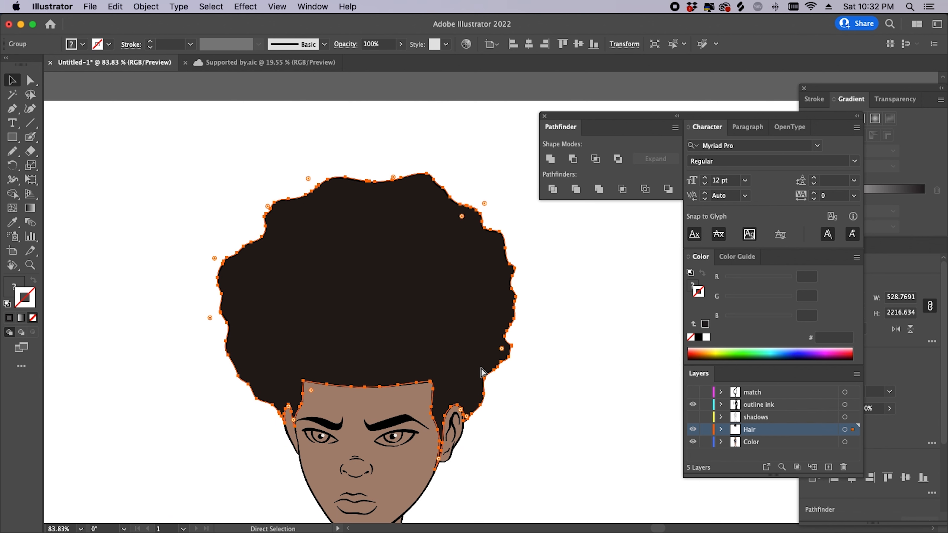
pyautogui.press('super+z')
pyautogui.click(453, 336)
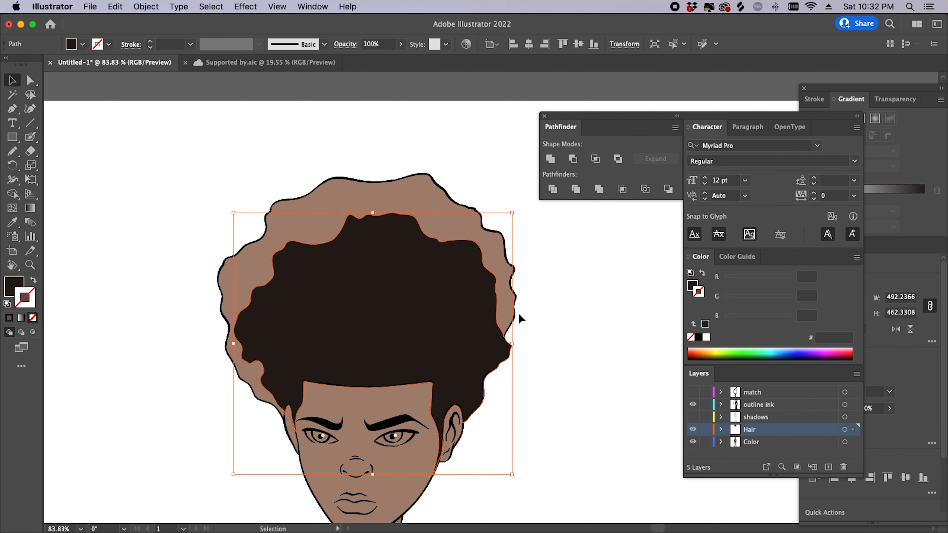
pyautogui.press('super')
pyautogui.press('super')
pyautogui.press('alt+super')
pyautogui.press('alt+super+3')
pyautogui.press('shift+super+a')
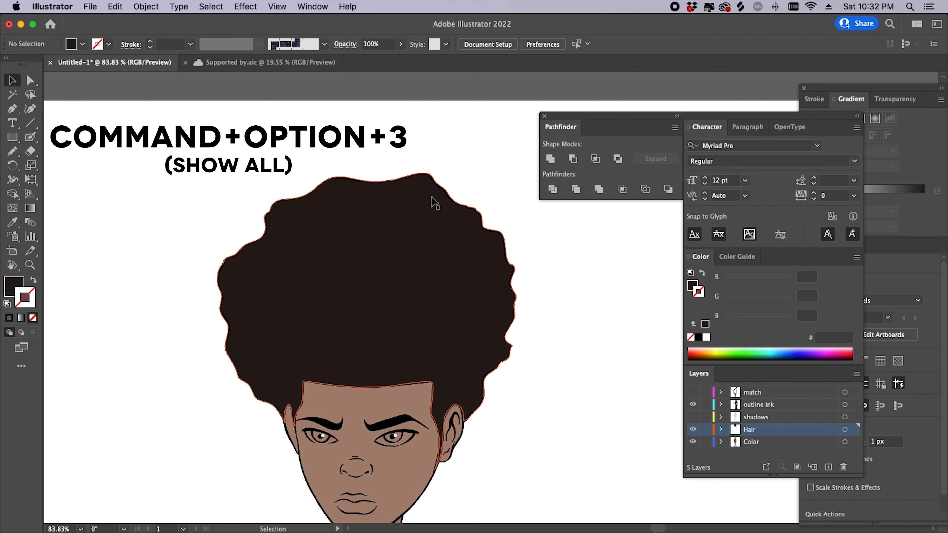
# - Set the outer hair group's fill to near-black in the Color Picker
pyautogui.click(433, 207)
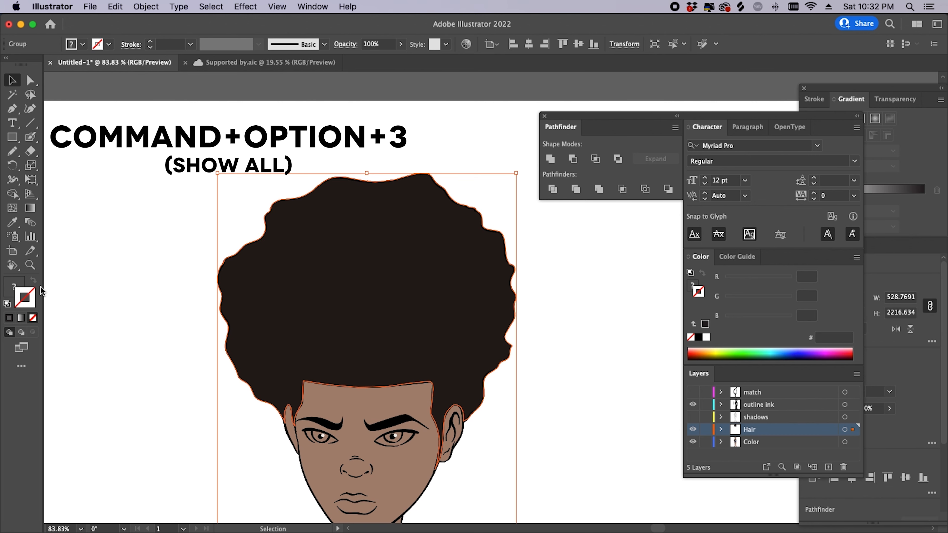
pyautogui.moveTo(423, 214); pyautogui.dragTo(312, 239)
pyautogui.press('super+z')
pyautogui.doubleClick(13, 287)
pyautogui.moveTo(336, 332)
pyautogui.mouseDown()
pyautogui.moveTo(462, 352)
pyautogui.moveTo(318, 351)
pyautogui.mouseUp()
pyautogui.click(603, 205)
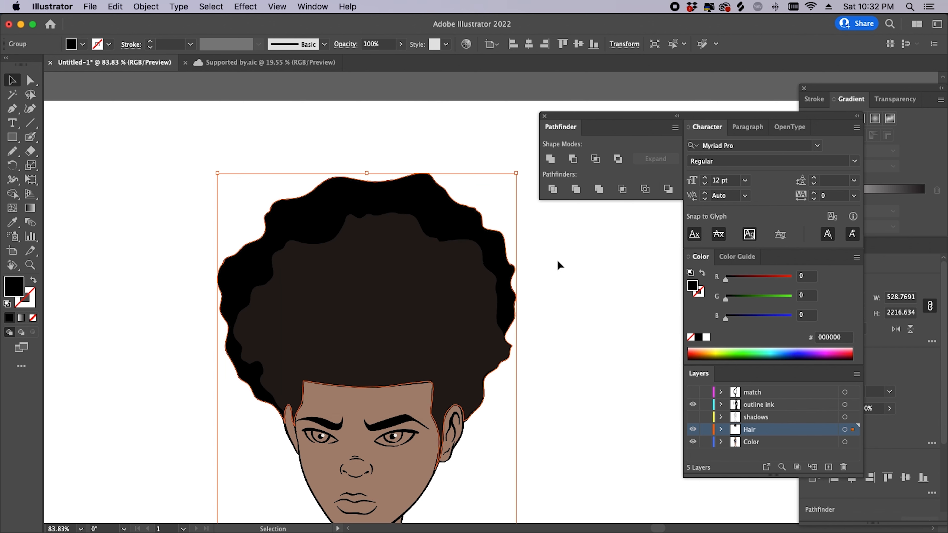
pyautogui.click(570, 242)
# - Draw an arrow stroke with the Blob Brush pointing at the black hair's edge
pyautogui.press('z')
pyautogui.moveTo(520, 372); pyautogui.dragTo(469, 415)
pyautogui.moveTo(444, 332); pyautogui.dragTo(537, 314)
pyautogui.moveTo(489, 413); pyautogui.dragTo(491, 336)
pyautogui.moveTo(561, 331); pyautogui.dragTo(545, 407)
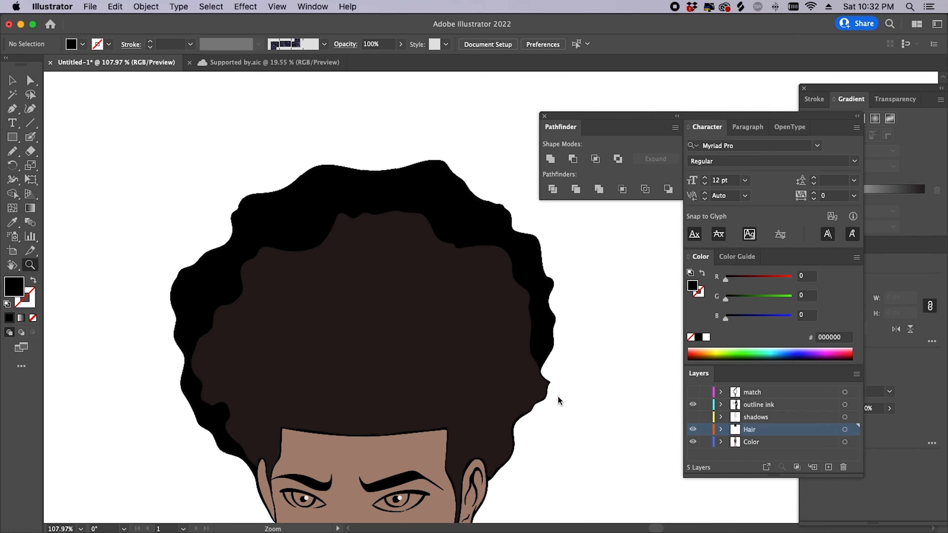
pyautogui.moveTo(513, 372); pyautogui.dragTo(503, 316)
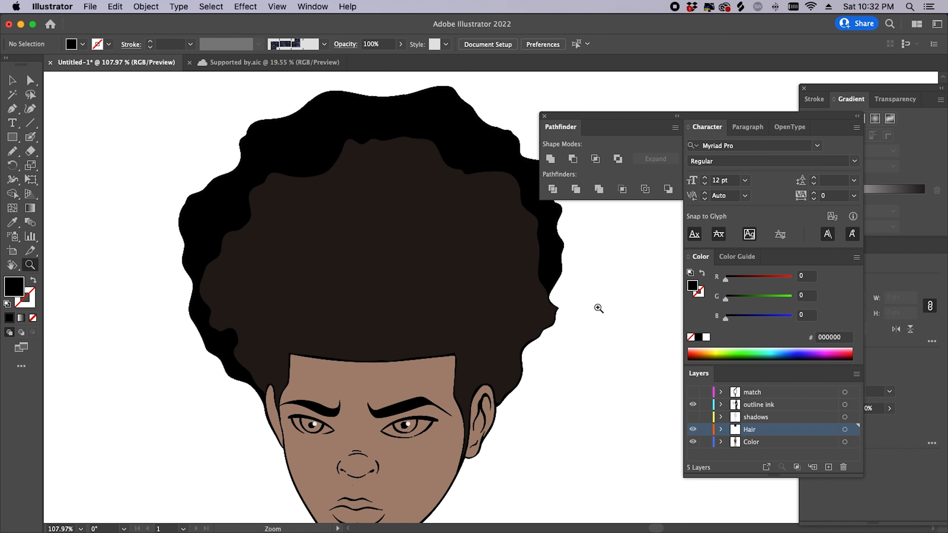
pyautogui.hscroll(4, 575, 321)
pyautogui.scroll(2, 575, 322)
pyautogui.press('b')
pyautogui.moveTo(621, 255); pyautogui.dragTo(518, 324)
pyautogui.hotkey('shift', 'b')
pyautogui.hotkey('ctrl', 'z')
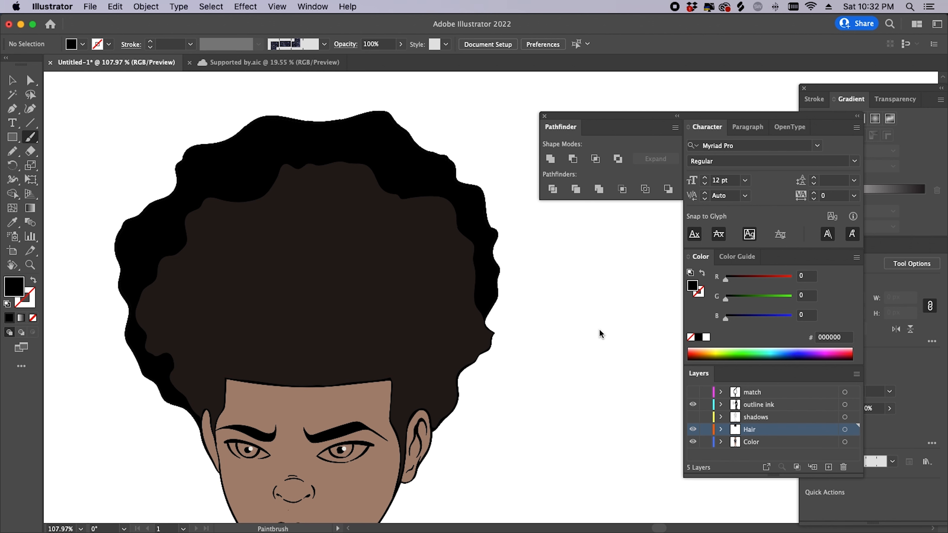
pyautogui.moveTo(635, 259); pyautogui.dragTo(504, 346)
pyautogui.hotkey('shift', 'x')
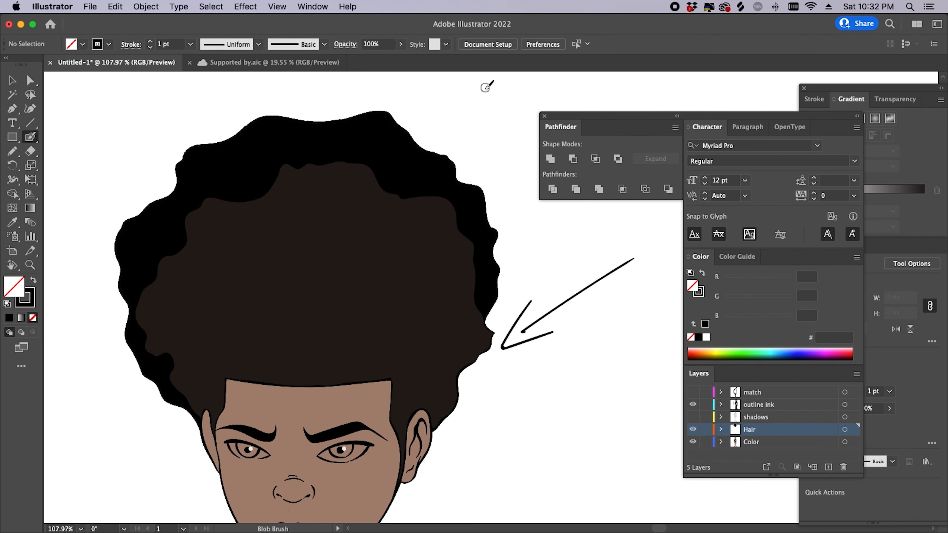
# - Zoom out and pan to review the hair, the arrow and the boy's torso
pyautogui.scroll(-5, 430, 197)
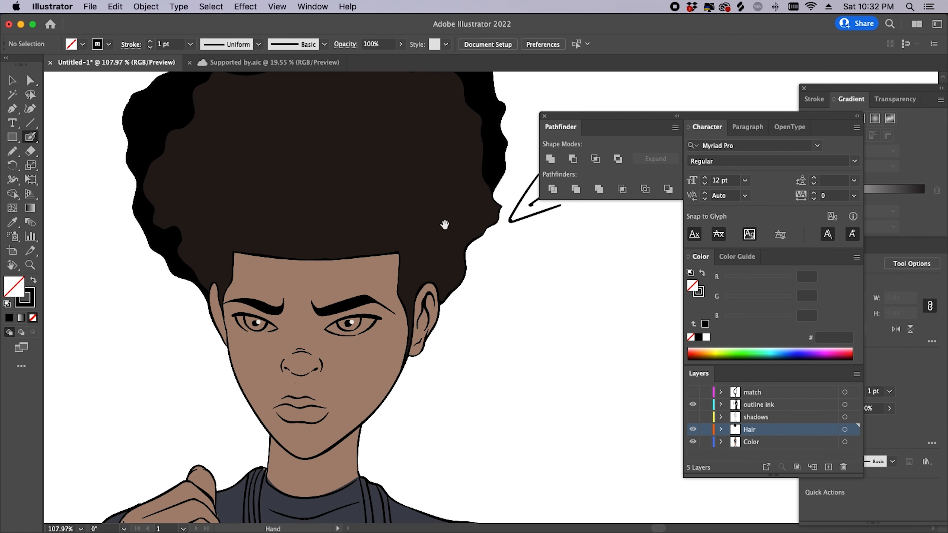
pyautogui.scroll(3, 444, 222)
pyautogui.press('z')
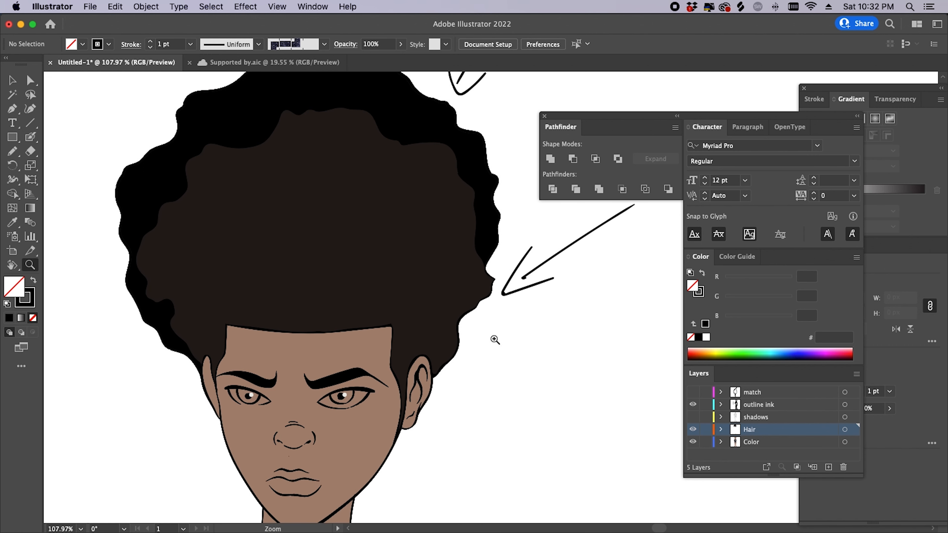
pyautogui.moveTo(494, 339); pyautogui.dragTo(421, 416)
pyautogui.press('space')
pyautogui.moveTo(494, 433); pyautogui.dragTo(453, 398)
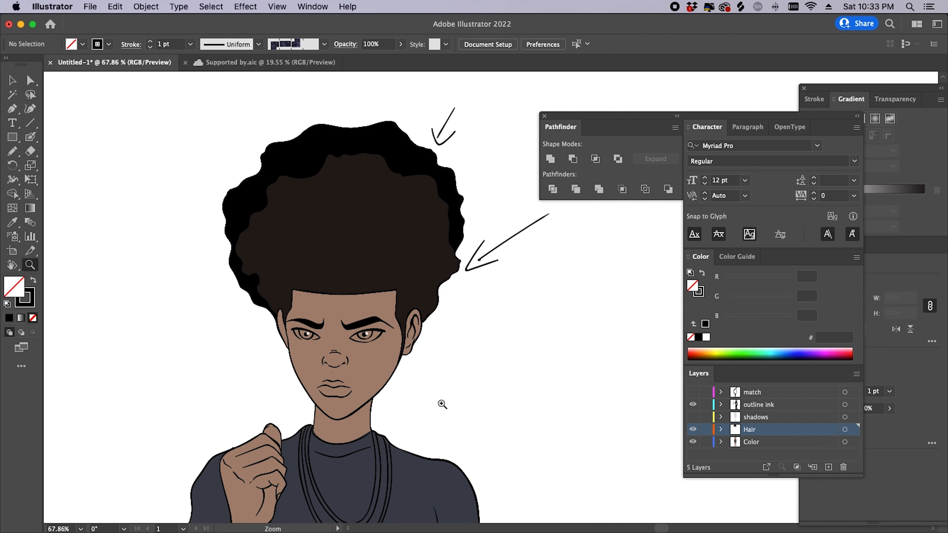
pyautogui.press('space')
pyautogui.moveTo(419, 437); pyautogui.dragTo(411, 343)
pyautogui.moveTo(415, 418); pyautogui.dragTo(462, 313)
pyautogui.moveTo(450, 352); pyautogui.dragTo(434, 467)
pyautogui.moveTo(448, 374)
pyautogui.mouseDown()
pyautogui.moveTo(440, 449)
pyautogui.moveTo(437, 374)
pyautogui.mouseUp()
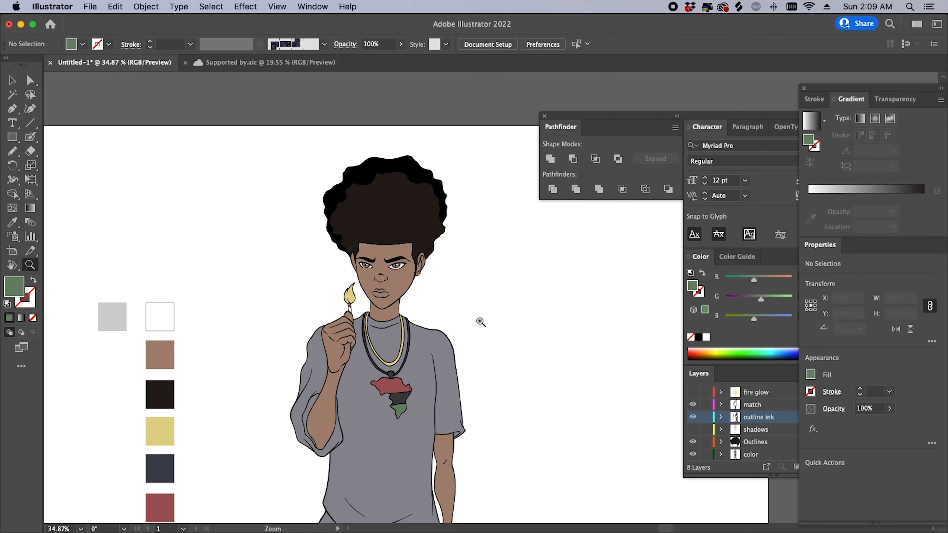
pyautogui.scroll(3, 449, 309)
pyautogui.scroll(-5, 469, 303)
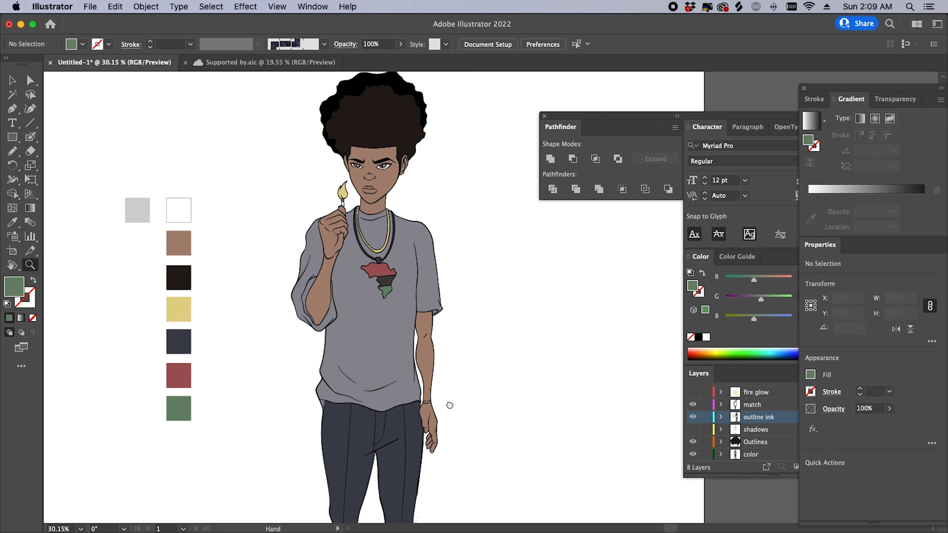
# - Scroll around the fully coloured boy artwork to inspect it before shading
pyautogui.scroll(3, 424, 324)
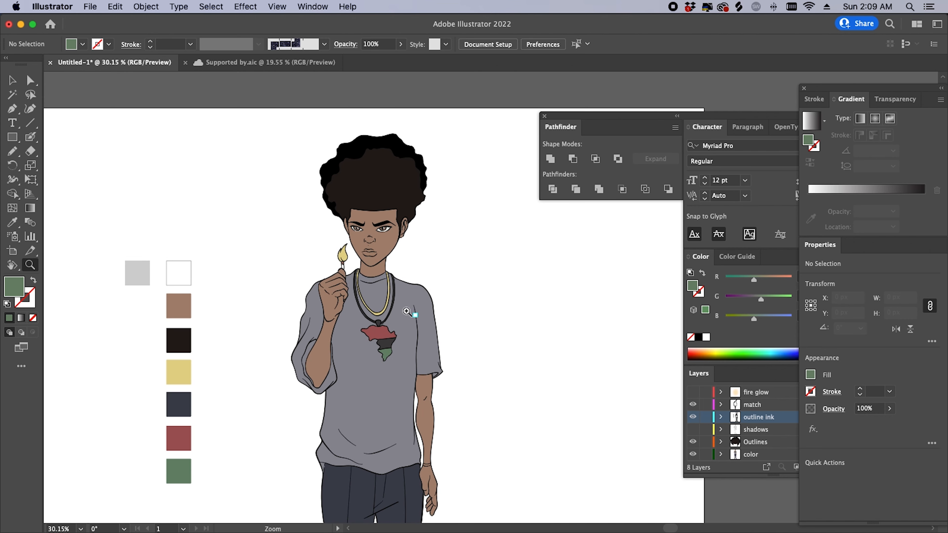
pyautogui.scroll(4, 423, 324)
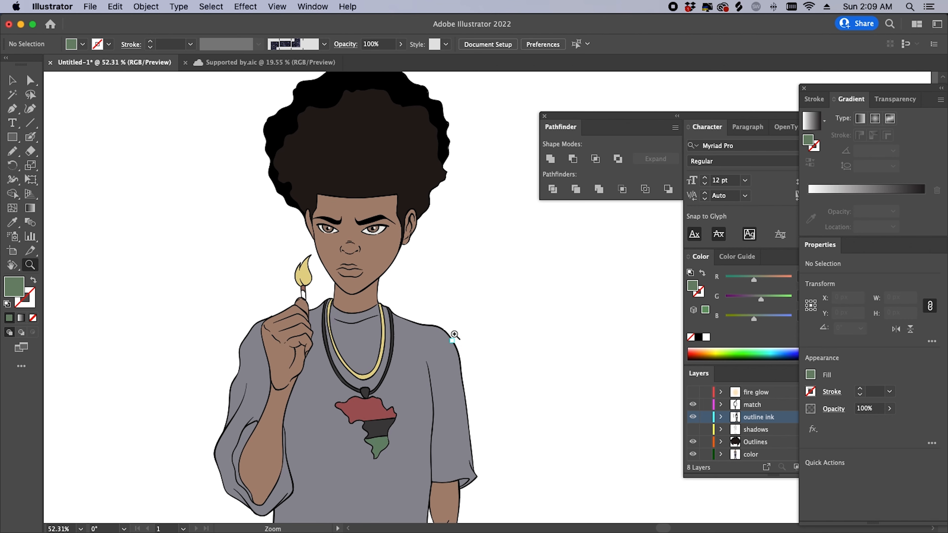
pyautogui.scroll(-4, 482, 394)
pyautogui.hscroll(-2, 482, 394)
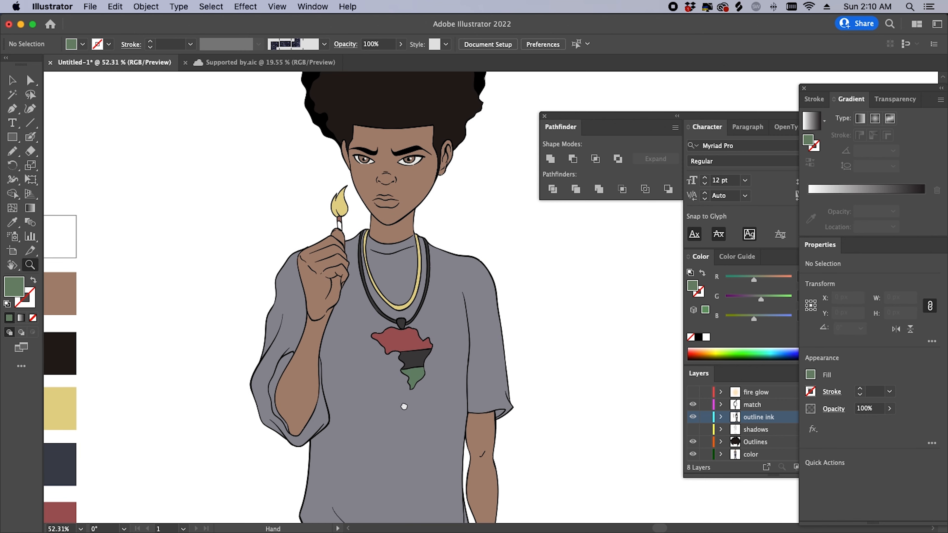
pyautogui.scroll(4, 364, 434)
pyautogui.scroll(2, 406, 480)
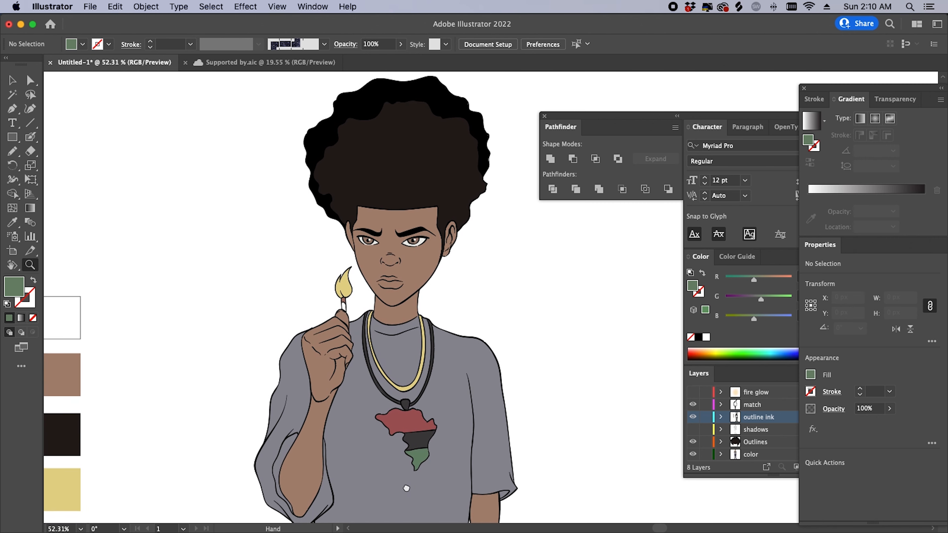
pyautogui.scroll(-3, 501, 383)
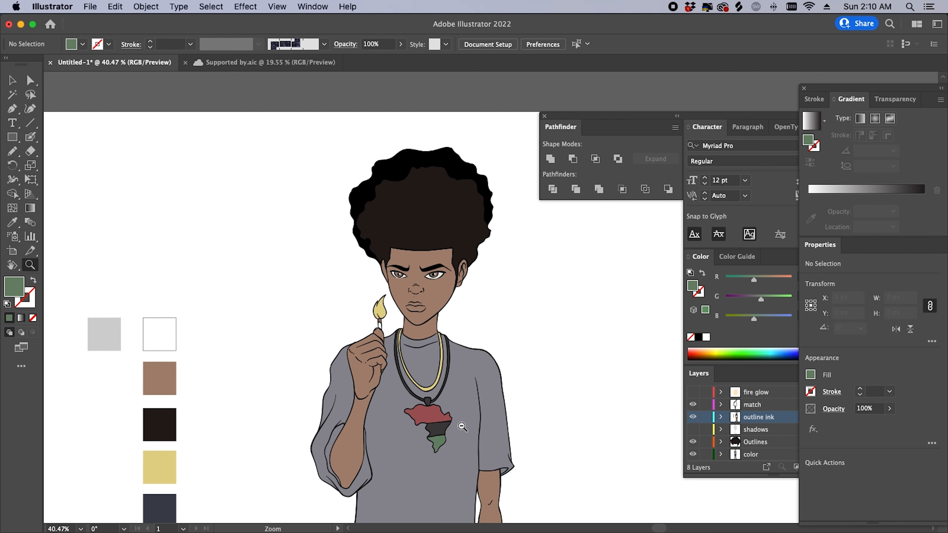
pyautogui.scroll(-2, 482, 431)
pyautogui.scroll(-3, 482, 432)
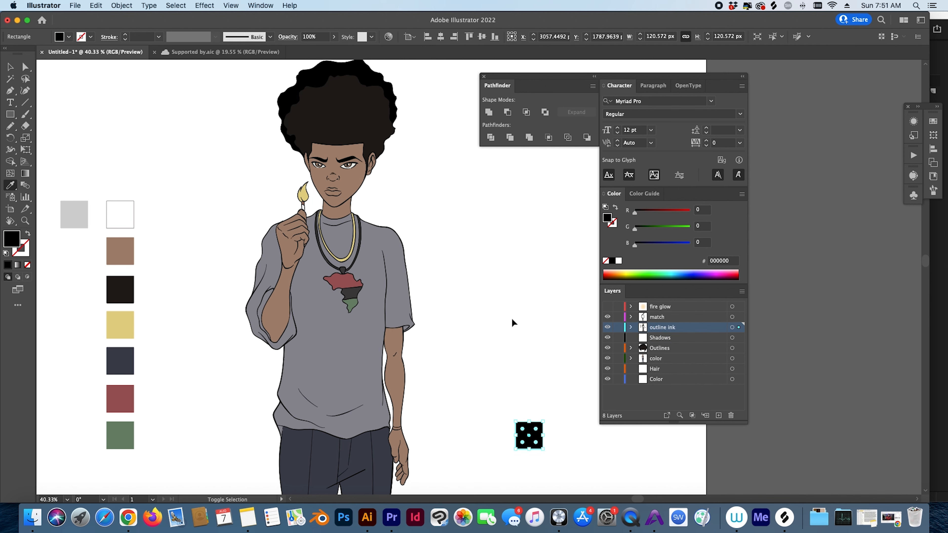
# - Give the black square 20% opacity and move it onto the shirt as a shadow
pyautogui.keyDown('super'); pyautogui.click(513, 323); pyautogui.keyUp('super')
pyautogui.press('v')
pyautogui.moveTo(527, 435); pyautogui.dragTo(492, 284)
pyautogui.click(334, 36)
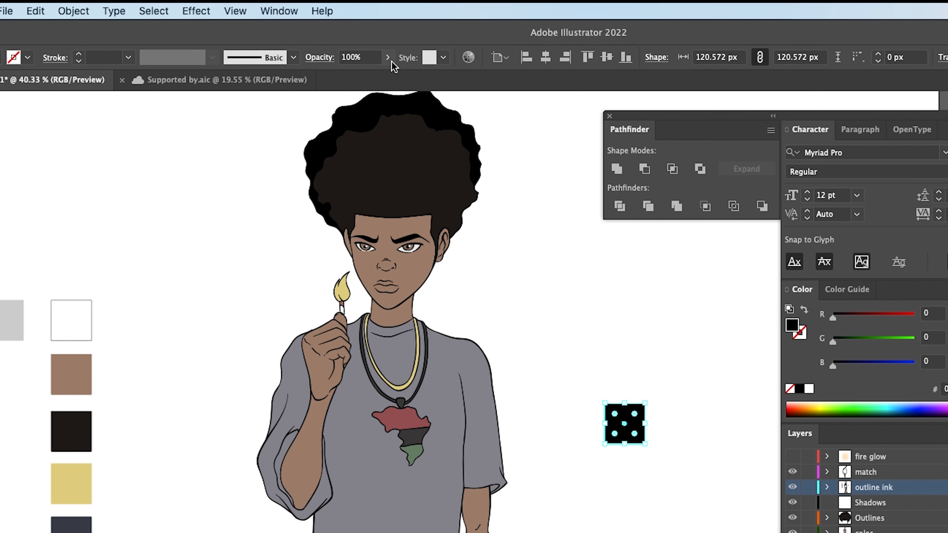
pyautogui.moveTo(351, 60); pyautogui.dragTo(316, 61)
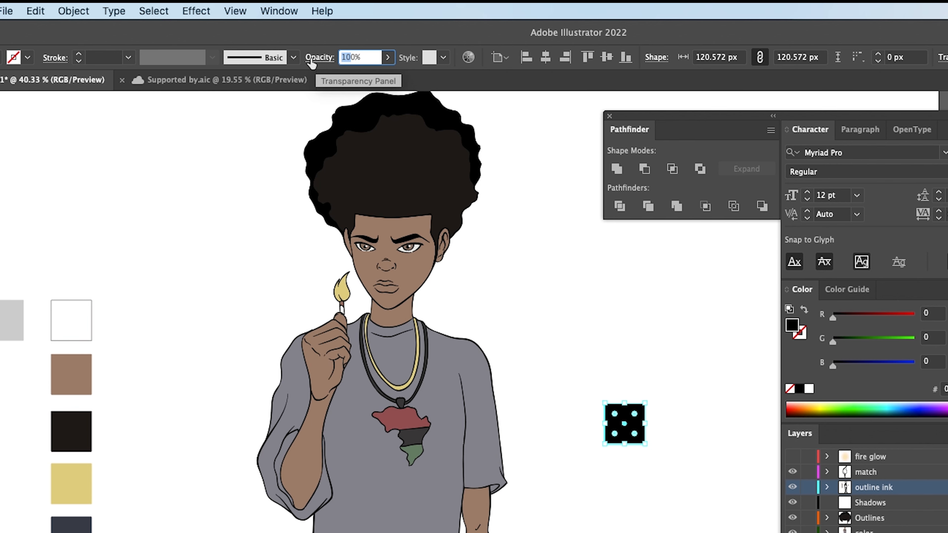
pyautogui.write('20')
pyautogui.press('Return')
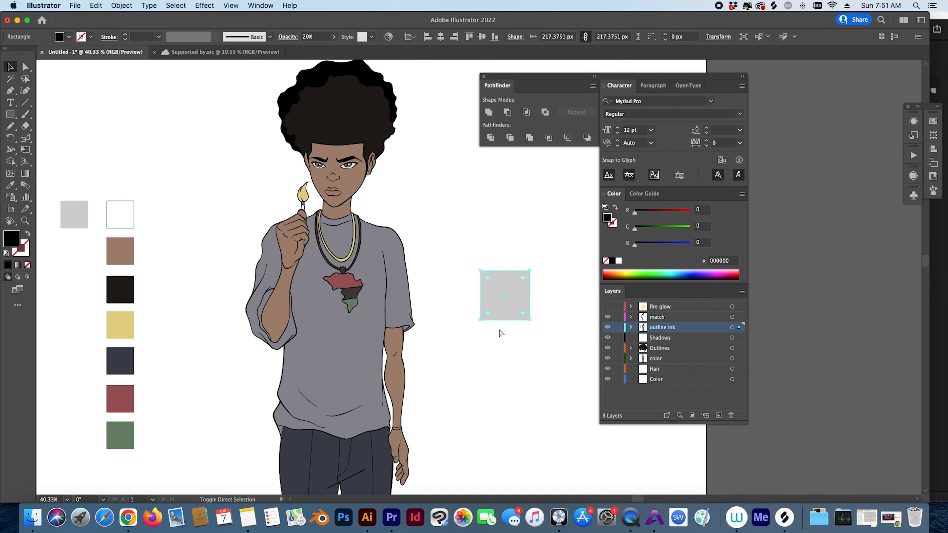
pyautogui.moveTo(507, 317); pyautogui.dragTo(334, 310)
pyautogui.moveTo(339, 378); pyautogui.dragTo(375, 253)
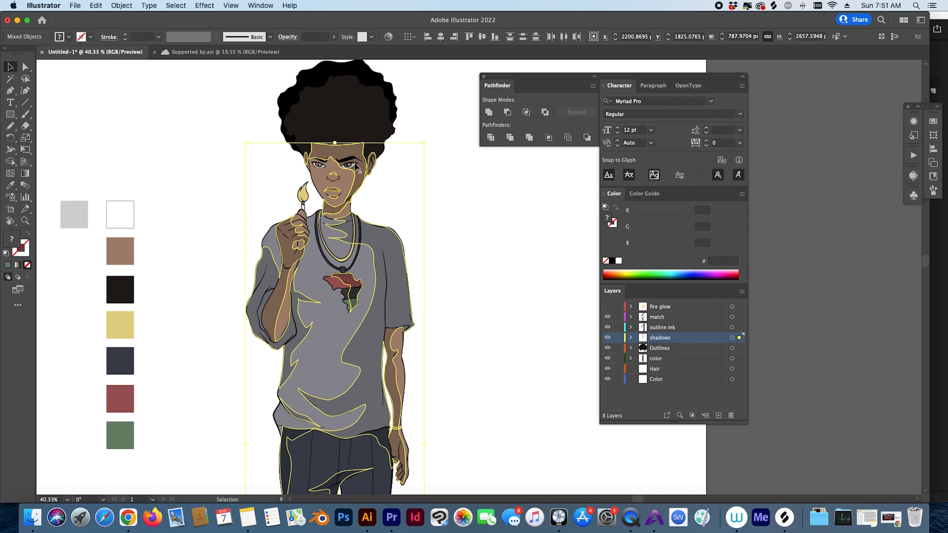
pyautogui.click(403, 217)
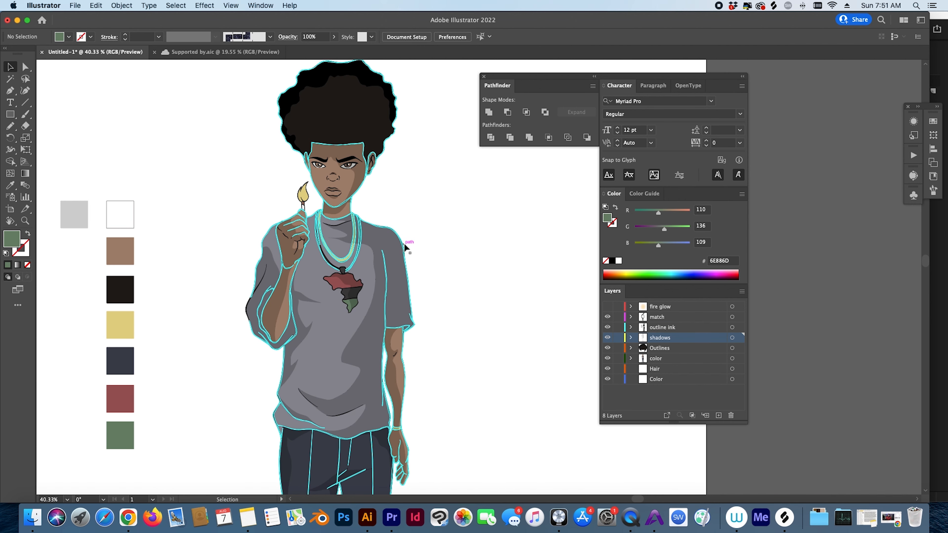
# - Zoom in on the shirt and trousers and check a leg shadow shape
pyautogui.press('z')
pyautogui.click(434, 230)
pyautogui.moveTo(461, 225); pyautogui.dragTo(486, 253)
pyautogui.moveTo(402, 352); pyautogui.dragTo(382, 287)
pyautogui.scroll(-10, 303, 249)
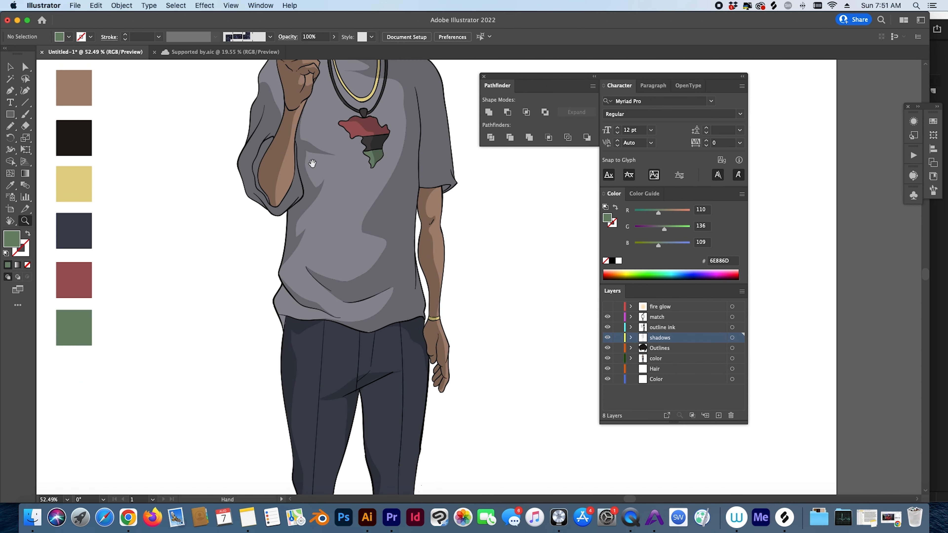
pyautogui.moveTo(346, 273); pyautogui.dragTo(408, 254)
pyautogui.press('v')
pyautogui.click(307, 257)
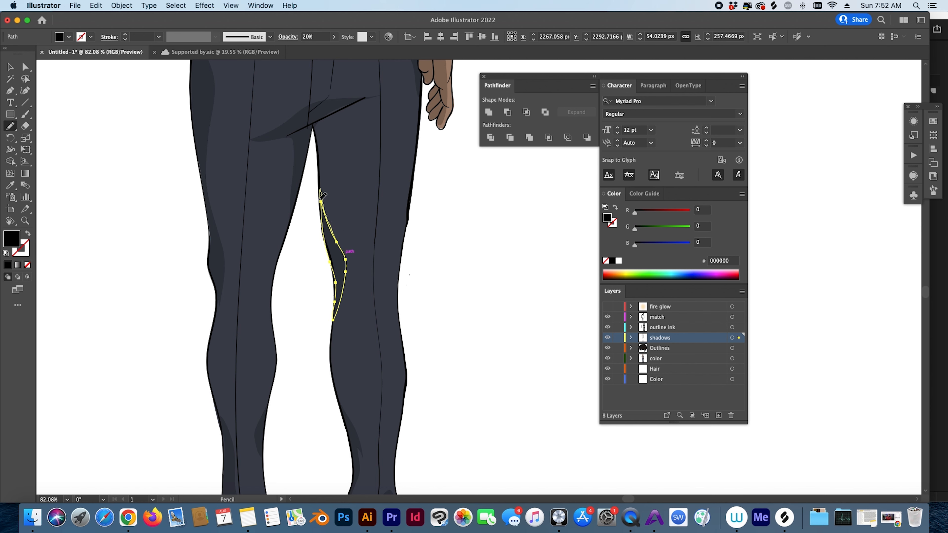
pyautogui.press('super+shift+a')
# - Inspect the fire glow ellipse around the lit match, then zoom back out
pyautogui.scroll(-10, 338, 314)
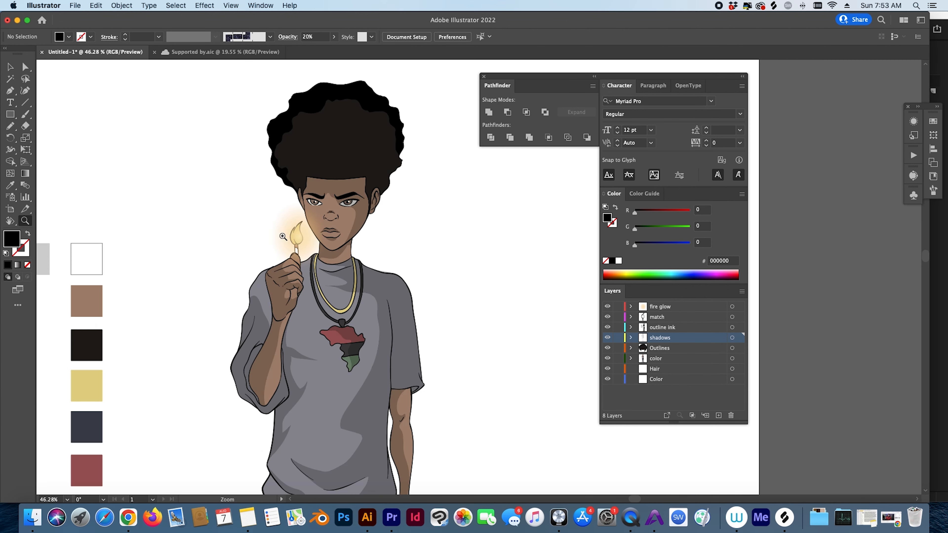
pyautogui.moveTo(283, 237); pyautogui.dragTo(325, 242)
pyautogui.press('v')
pyautogui.click(325, 241)
pyautogui.press('super+shift+a')
pyautogui.moveTo(449, 258); pyautogui.dragTo(395, 269)
pyautogui.moveTo(384, 326); pyautogui.dragTo(283, 275)
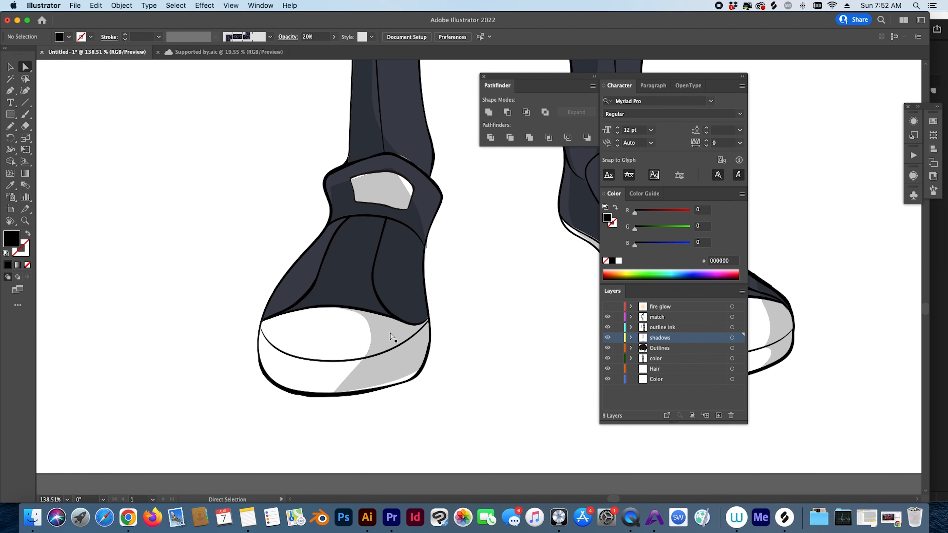
# - Try reshaping the shoe's shadow with the Pencil, then undo the change
pyautogui.click(391, 335)
pyautogui.press('n')
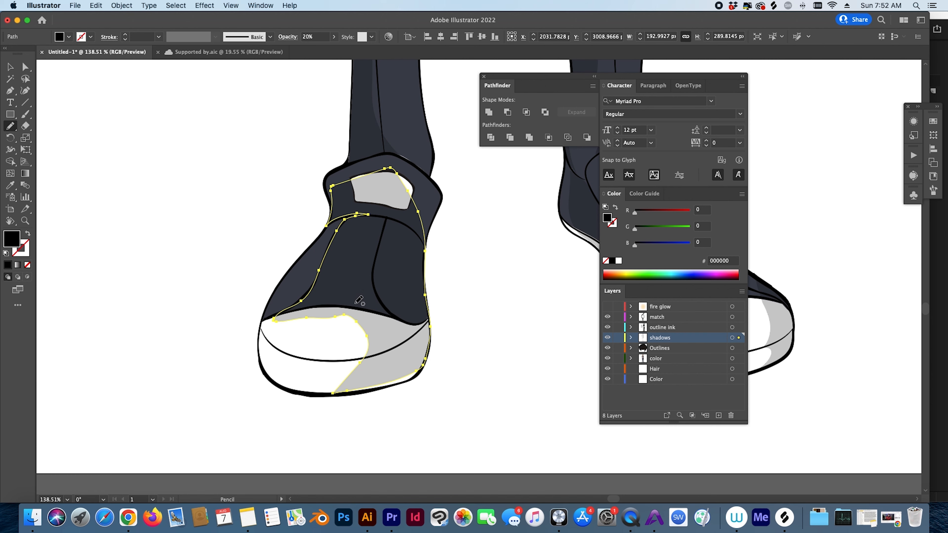
pyautogui.press('super+z')
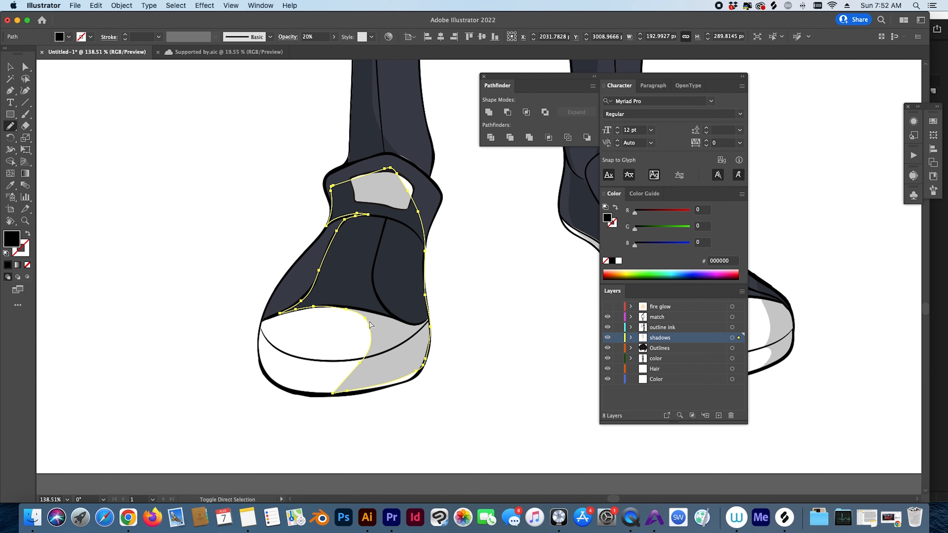
pyautogui.keyDown('super'); pyautogui.click(437, 298); pyautogui.keyUp('super')
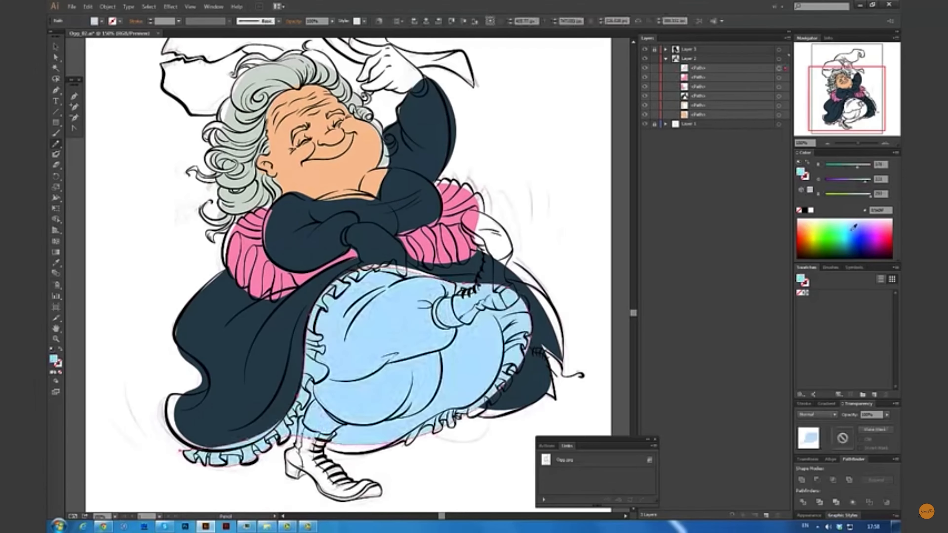
# - Draw purple shadow shapes over the apron, belly, cuff and lower leg
pyautogui.moveTo(832, 179); pyautogui.dragTo(845, 183)
pyautogui.moveTo(314, 377); pyautogui.dragTo(440, 350)
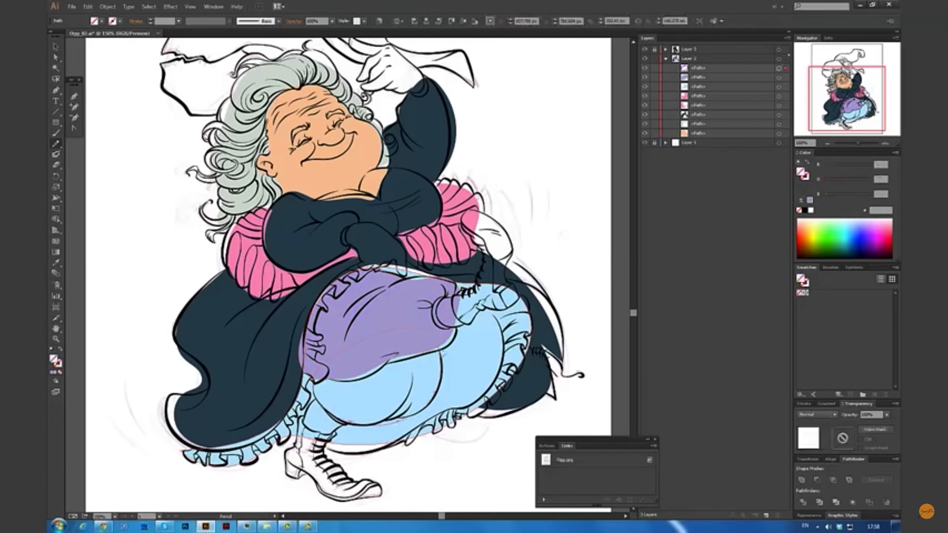
pyautogui.click(809, 200)
pyautogui.moveTo(457, 298); pyautogui.dragTo(464, 304)
pyautogui.moveTo(319, 400); pyautogui.dragTo(318, 402)
pyautogui.keyDown('ctrl'); pyautogui.keyDown('shift'); pyautogui.click(467, 317); pyautogui.keyUp('shift'); pyautogui.keyUp('ctrl')
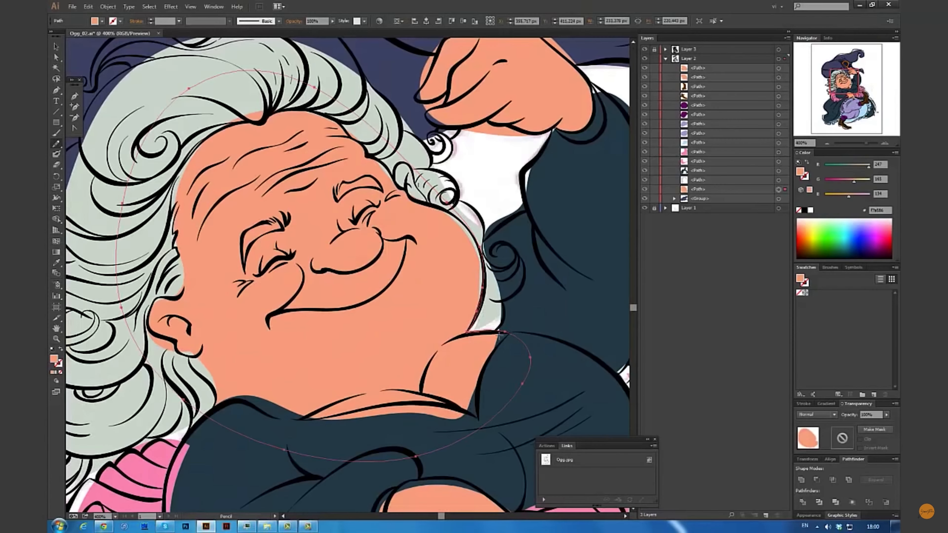
# - Make the face shading a radial gradient squashed into an ellipse rotated about 30°
pyautogui.click(868, 366)
pyautogui.click(850, 384)
pyautogui.press('g')
pyautogui.moveTo(327, 55); pyautogui.dragTo(327, 161)
pyautogui.moveTo(534, 265); pyautogui.dragTo(507, 159)
# - Deselect the shaded face, save, and zoom out and back to 400% to check it
pyautogui.press('a')
pyautogui.click(491, 204)
pyautogui.hotkey('ctrl', 's')
pyautogui.hotkey('ctrl', '-')
pyautogui.hotkey('ctrl', '-')
pyautogui.hotkey('ctrl', '+')
pyautogui.hotkey('ctrl', '+')
# - Darken the neck shadow gradient, redraw its edge, and save
pyautogui.click(366, 146)
pyautogui.press('n')
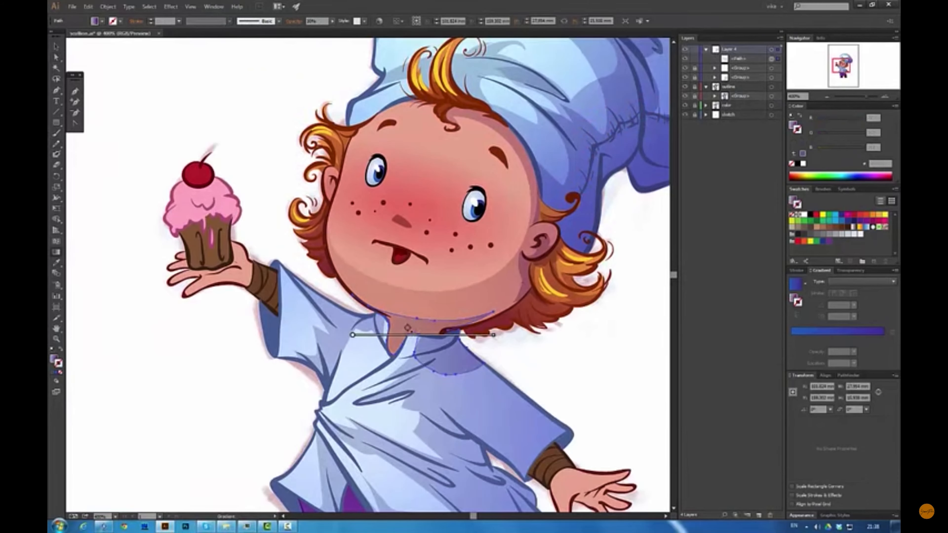
pyautogui.moveTo(840, 138); pyautogui.dragTo(832, 138)
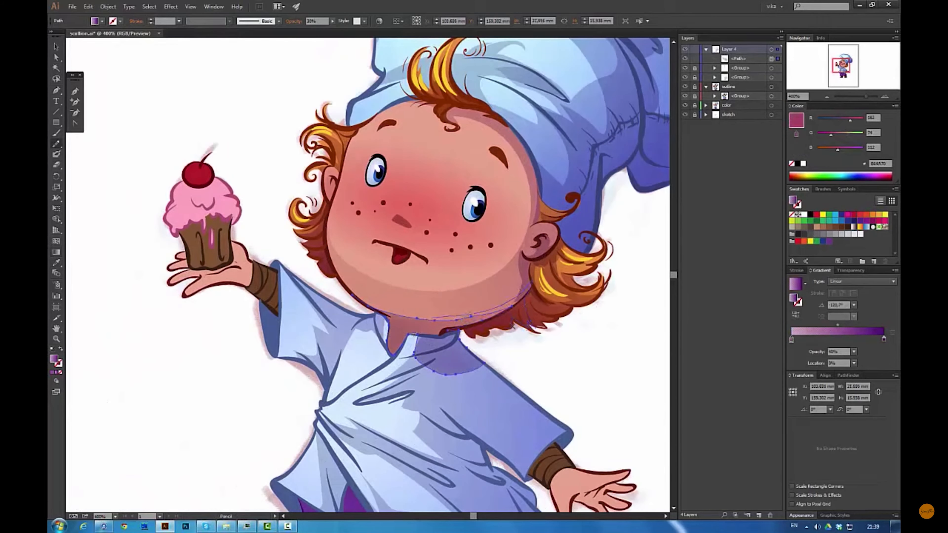
pyautogui.moveTo(368, 308)
pyautogui.mouseDown()
pyautogui.moveTo(431, 317)
pyautogui.moveTo(454, 357)
pyautogui.moveTo(450, 327)
pyautogui.mouseUp()
pyautogui.press('g')
pyautogui.press('a')
pyautogui.hotkey('ctrl', 's')
# - Group the loose outline paths into Layer 4's outline group and lock it
pyautogui.click(694, 68)
pyautogui.click(695, 77)
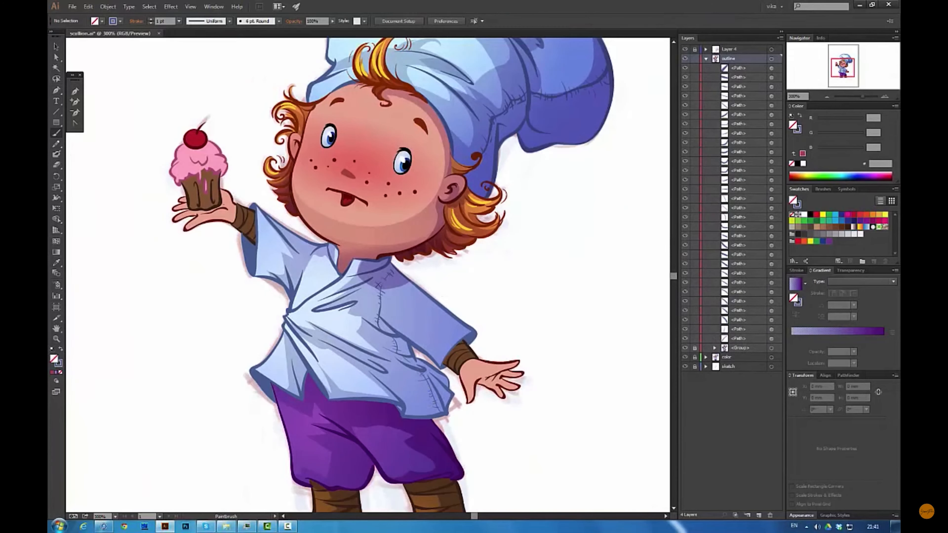
pyautogui.hotkey('ctrl', 'a')
pyautogui.hotkey('ctrl', 'g')
pyautogui.click(715, 77)
pyautogui.moveTo(740, 68); pyautogui.dragTo(740, 77)
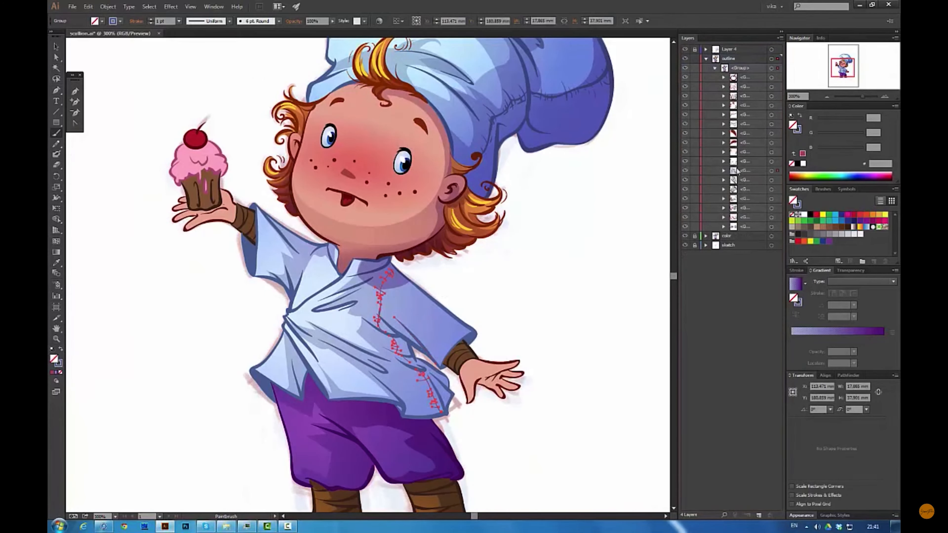
pyautogui.click(695, 67)
pyautogui.hotkey('ctrl', '=')
pyautogui.press('n')
# - Draw a gradient-filled tunic shadow set to Multiply at 40% opacity
pyautogui.moveTo(389, 338); pyautogui.dragTo(416, 442)
pyautogui.moveTo(434, 388); pyautogui.dragTo(382, 333)
pyautogui.hotkey('shift', 'x')
pyautogui.press('.')
pyautogui.moveTo(330, 370); pyautogui.dragTo(462, 403)
pyautogui.click(851, 270)
pyautogui.write('40')
pyautogui.hotkey('ctrl', 's')
# - Move the tunic shadow into Layer 4's outline group and relock the group
pyautogui.click(694, 49)
pyautogui.click(706, 50)
pyautogui.moveTo(739, 87); pyautogui.dragTo(741, 68)
pyautogui.click(706, 77)
pyautogui.click(695, 78)
# - Draw a trouser shadow shape and save the illustration
pyautogui.click(456, 433)
pyautogui.press('n')
pyautogui.moveTo(432, 478); pyautogui.dragTo(360, 450)
pyautogui.press('a')
pyautogui.click(538, 284)
pyautogui.hotkey('ctrl', 's')
pyautogui.scroll(-3, 435, 187)
# - Draw the right and left cuff shadows and adjust their gradients
pyautogui.press('n')
pyautogui.press('g')
pyautogui.moveTo(504, 257)
pyautogui.mouseDown()
pyautogui.moveTo(472, 277)
pyautogui.moveTo(505, 263)
pyautogui.mouseUp()
pyautogui.press('a')
pyautogui.click(530, 232)
pyautogui.press('g')
pyautogui.moveTo(216, 122)
pyautogui.mouseDown()
pyautogui.moveTo(217, 77)
pyautogui.moveTo(202, 90)
pyautogui.mouseUp()
pyautogui.press('a')
# - Move the two loose shadow paths into the outline group
pyautogui.click(738, 68)
pyautogui.keyDown('shift'); pyautogui.click(737, 60); pyautogui.keyUp('shift')
pyautogui.moveTo(737, 60); pyautogui.dragTo(740, 77)
pyautogui.click(624, 162)
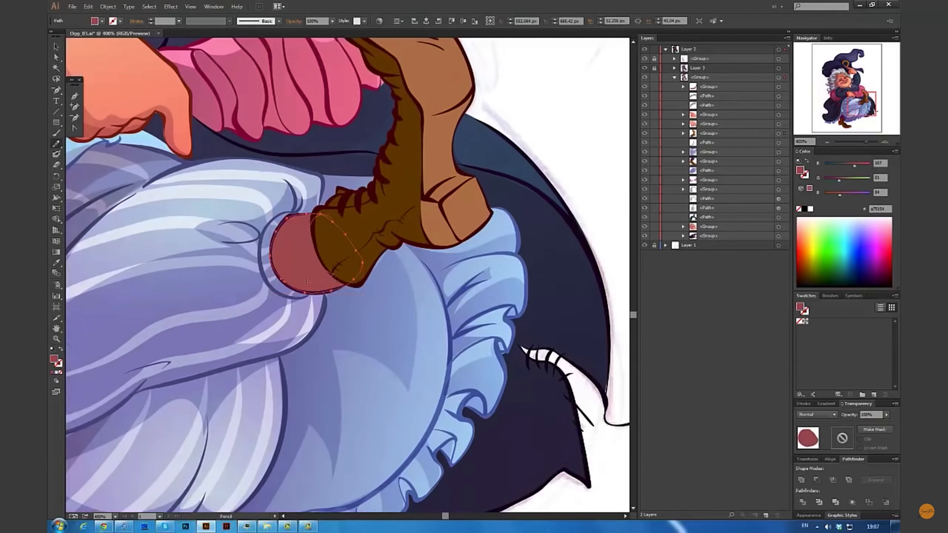
# - Paste a copy of the dark sock in front, above the stripes, set to Multiply
pyautogui.press('a')
pyautogui.click(305, 254)
pyautogui.hotkey('ctrl', 'c')
pyautogui.hotkey('ctrl', 'f')
pyautogui.click(683, 133)
pyautogui.moveTo(716, 171); pyautogui.dragTo(717, 157)
pyautogui.click(817, 415)
pyautogui.click(810, 443)
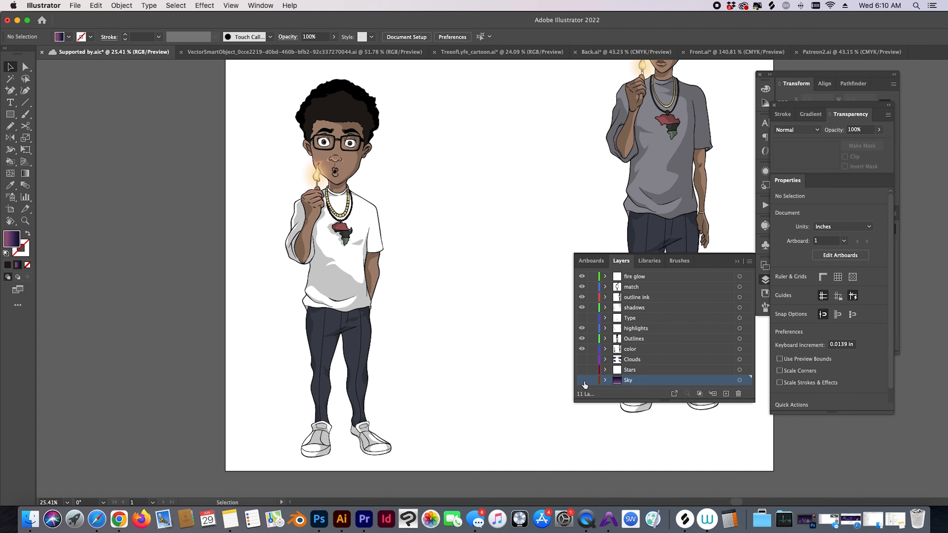
# - Turn on the purple gradient Sky and Clouds layers and zoom slightly on the character
pyautogui.click(582, 381)
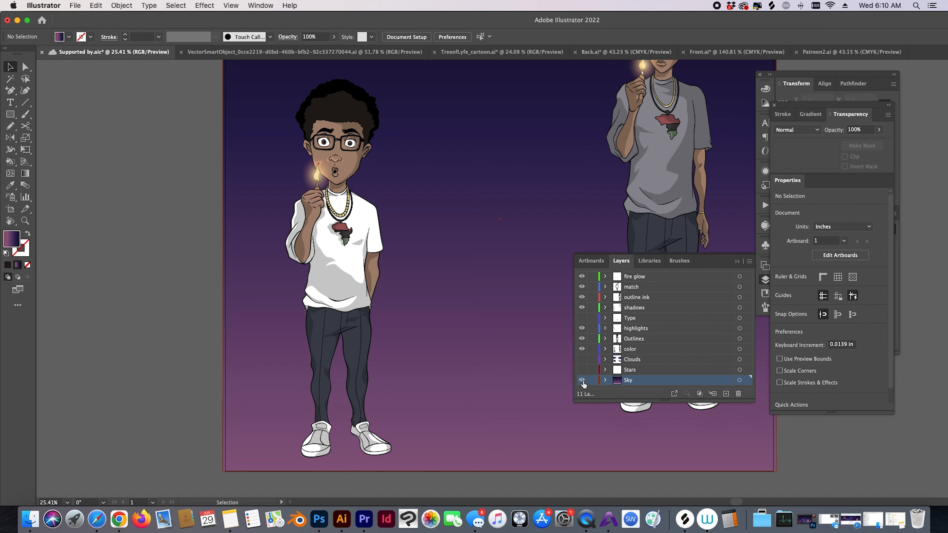
pyautogui.click(582, 360)
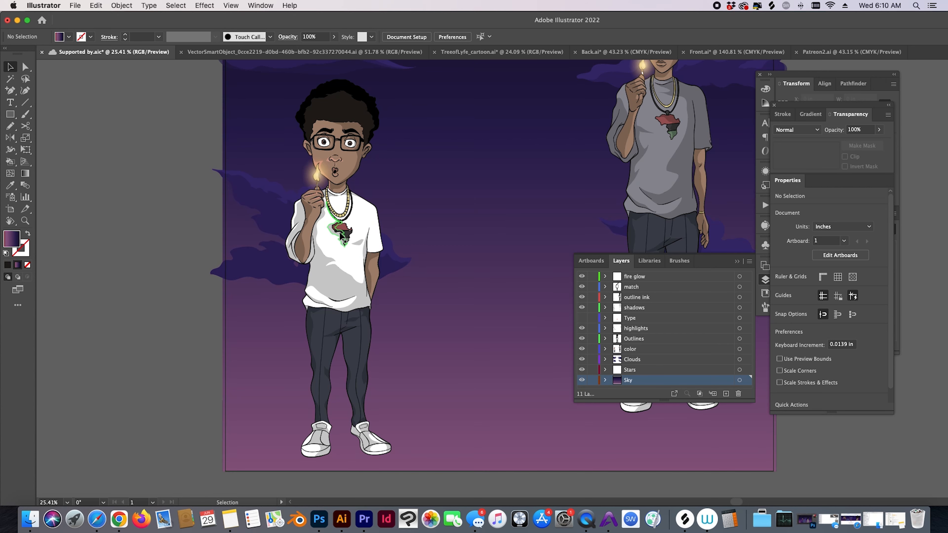
pyautogui.moveTo(371, 308); pyautogui.dragTo(369, 321)
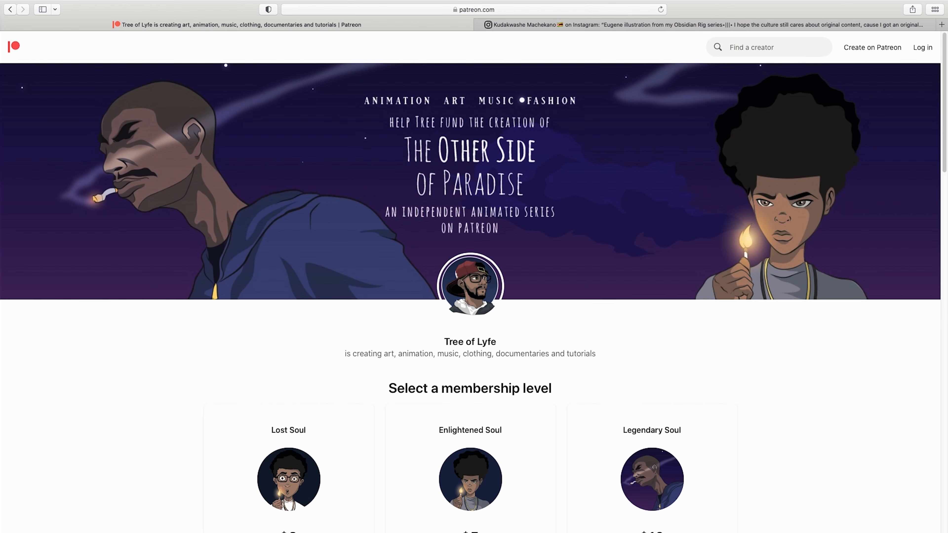
# - Scroll the Patreon page down to the three membership tiers with their prices and perks
pyautogui.scroll(-3, 914, 393)
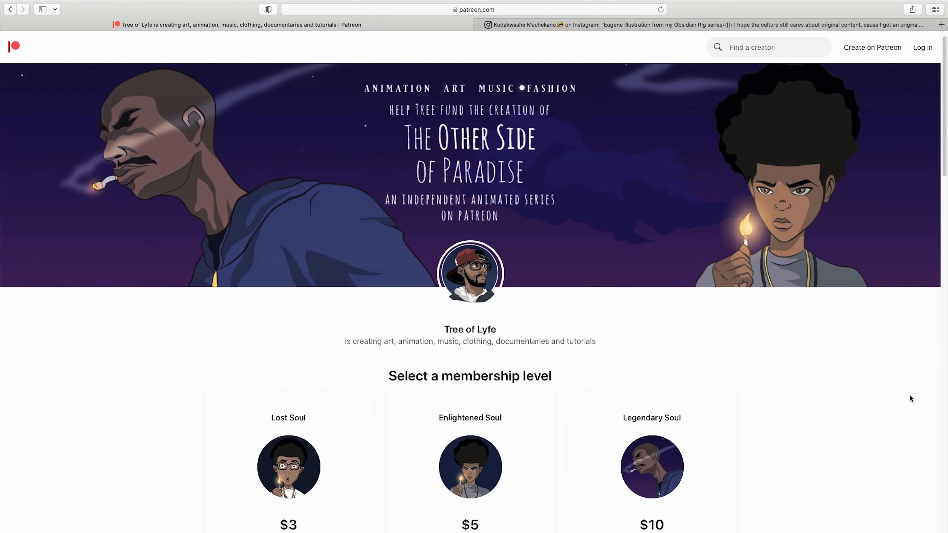
pyautogui.scroll(-3, 847, 390)
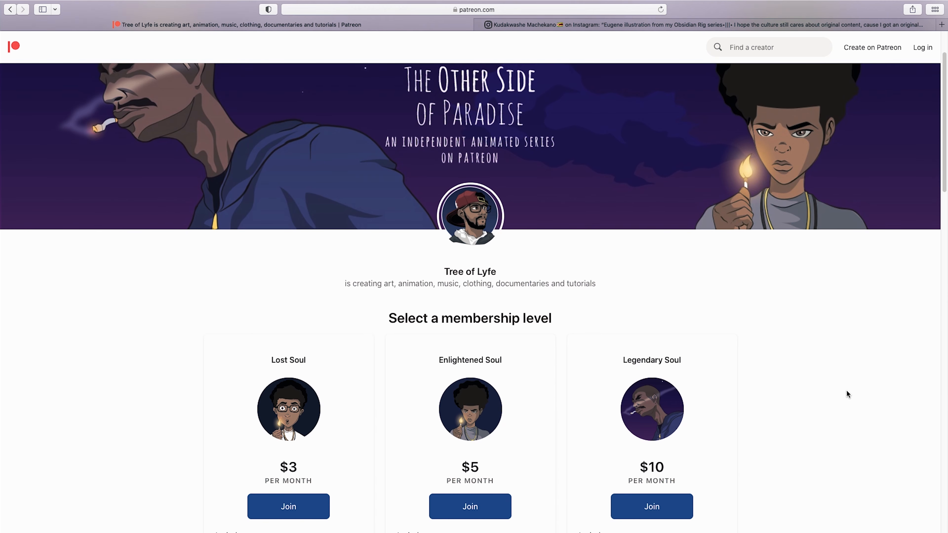
pyautogui.scroll(-3, 848, 389)
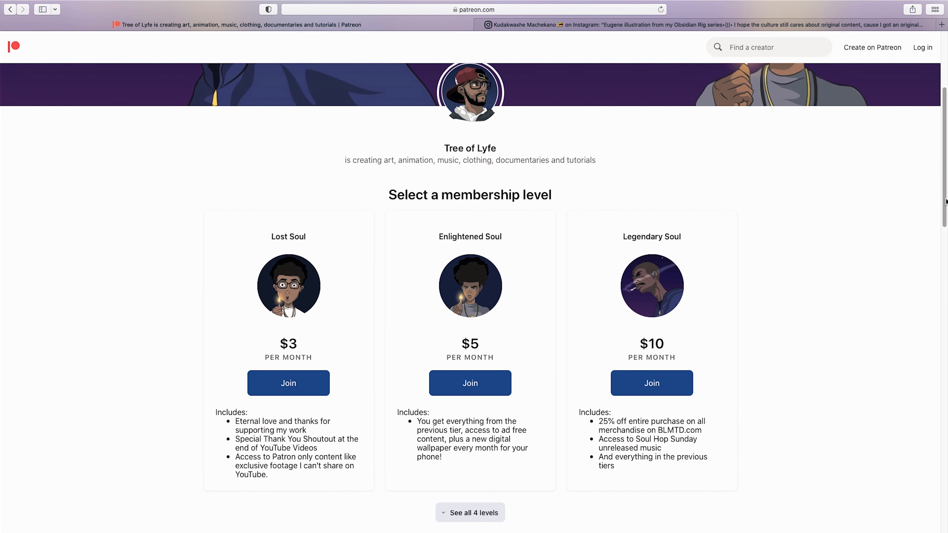
pyautogui.scroll(-2, 946, 202)
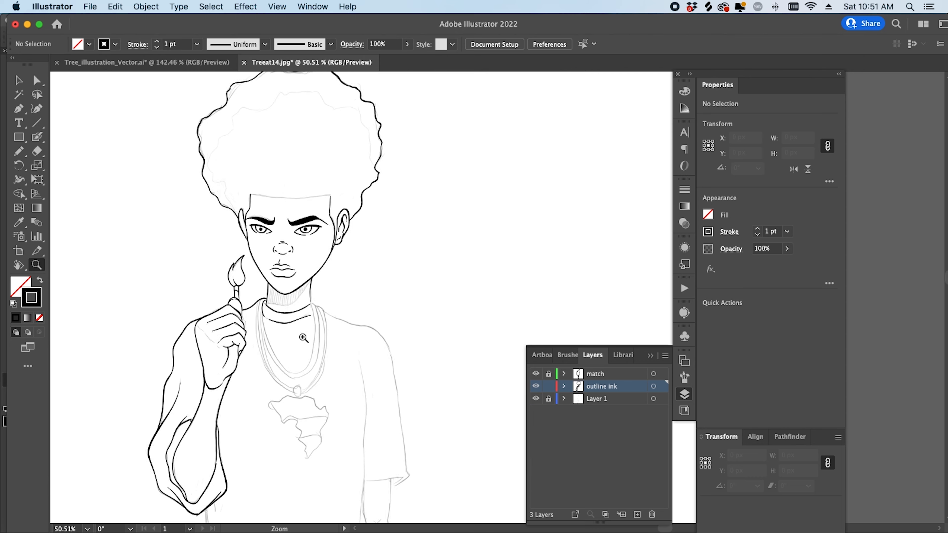
pyautogui.scroll(3, 364, 339)
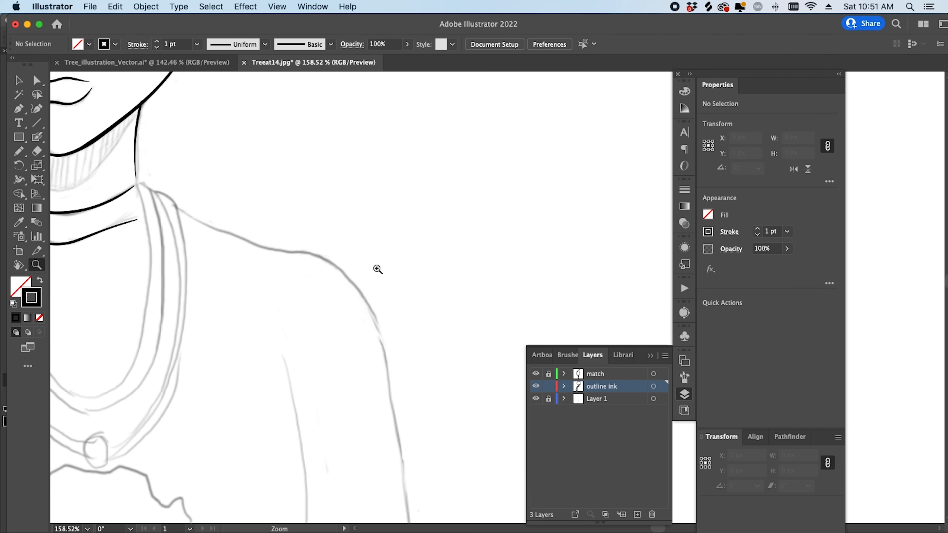
# - Rotate the view 45 degrees and ink a bold black stroke along the shoulder
pyautogui.hotkey('shift', 'h')
pyautogui.moveTo(365, 340); pyautogui.dragTo(458, 260)
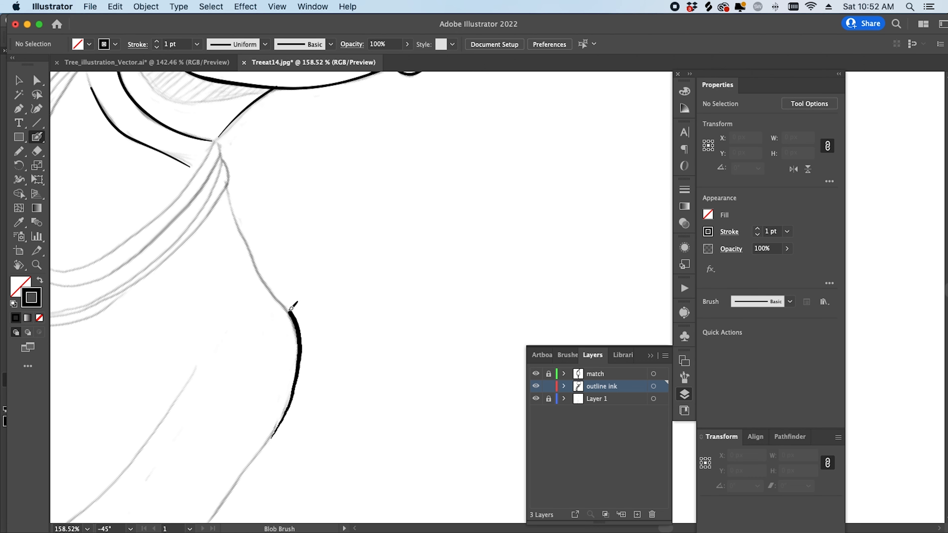
pyautogui.press('a')
pyautogui.click(229, 235)
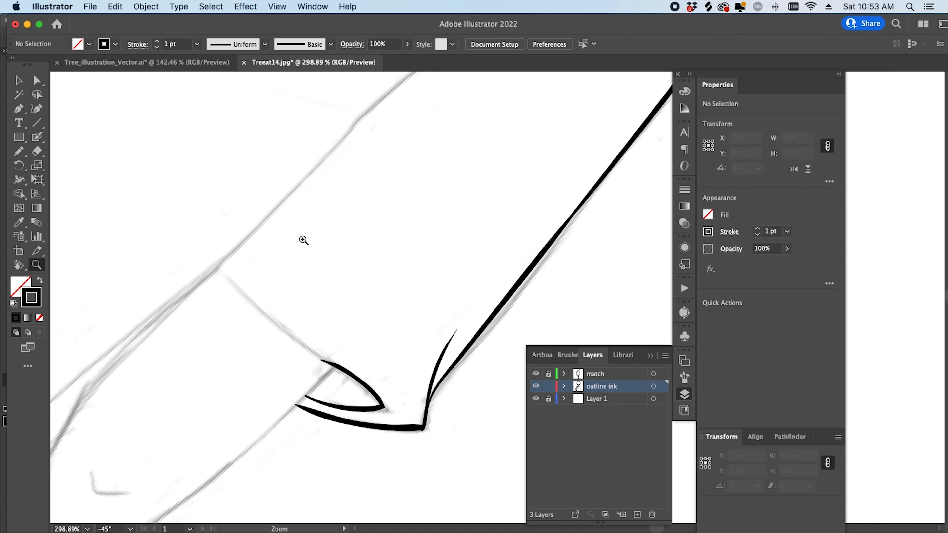
pyautogui.moveTo(143, 236); pyautogui.dragTo(265, 339)
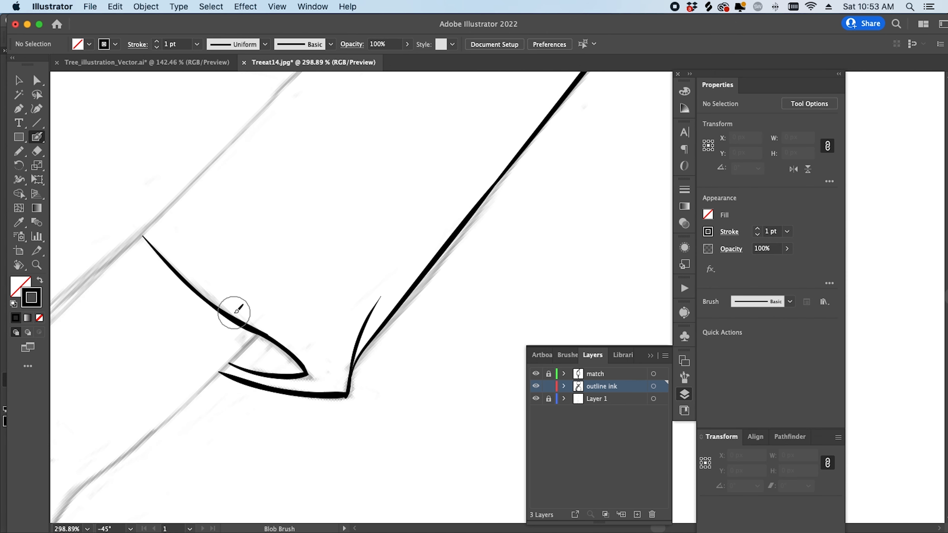
# - Level the view, move up the sketch, and ink the Africa pendant's right edge with the Blob Brush
pyautogui.moveTo(522, 358); pyautogui.dragTo(444, 251)
pyautogui.press('super+shift+1')
pyautogui.moveTo(292, 425); pyautogui.dragTo(269, 243)
pyautogui.moveTo(204, 260); pyautogui.dragTo(203, 263)
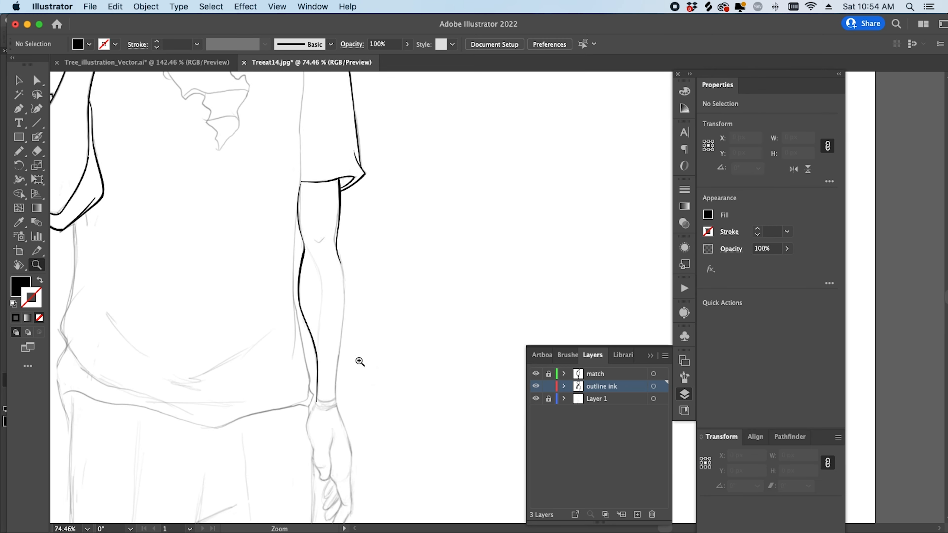
pyautogui.keyDown('alt'); pyautogui.click(303, 485); pyautogui.keyUp('alt')
pyautogui.click(349, 174)
pyautogui.hotkey('shift', 'b')
pyautogui.moveTo(212, 420); pyautogui.dragTo(258, 363)
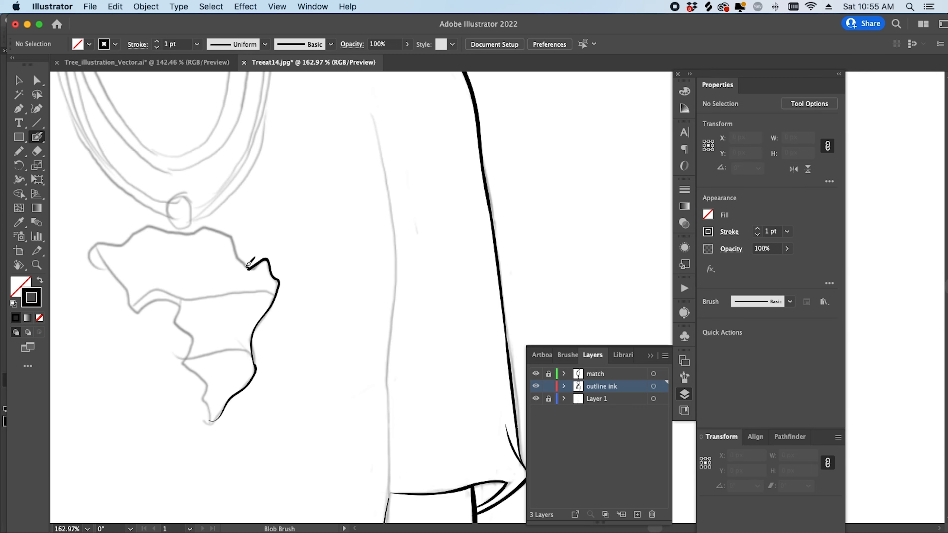